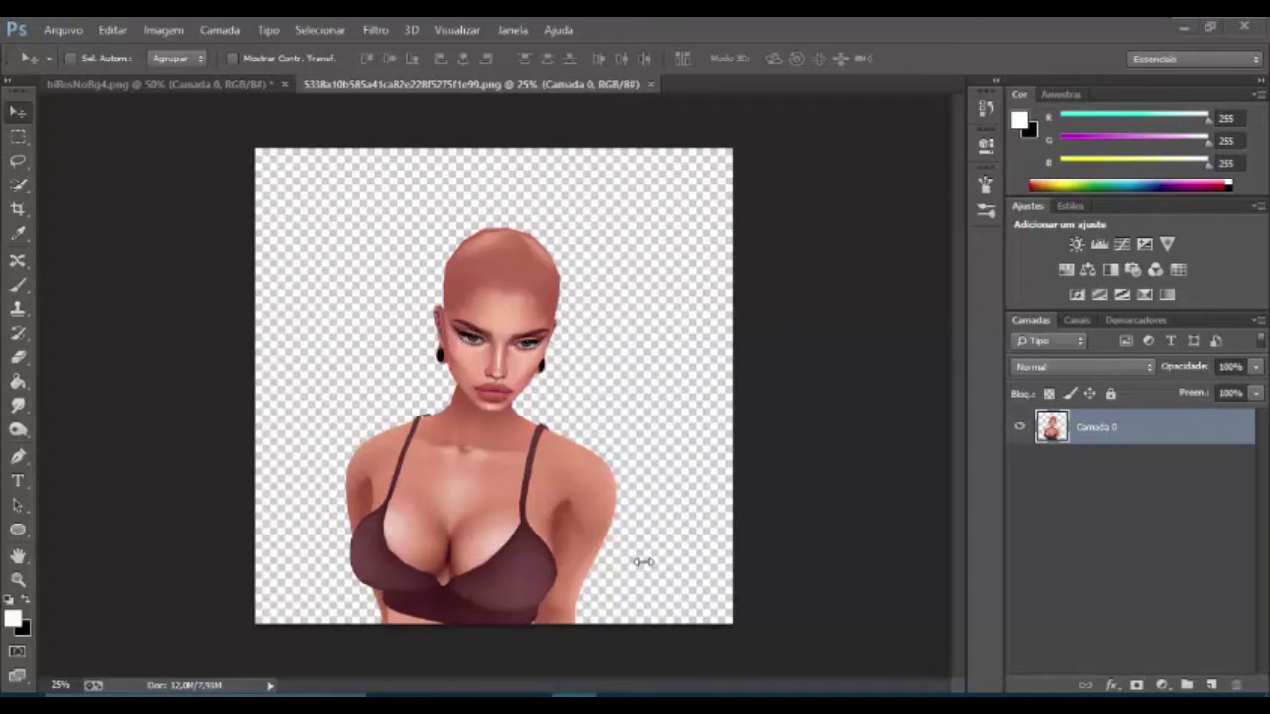
Scroll the Desktop to the iPhoto_Channel_Guia_de_Poses_1 photo and drop it onto the avatar canvas.
left_click(1118, 437)
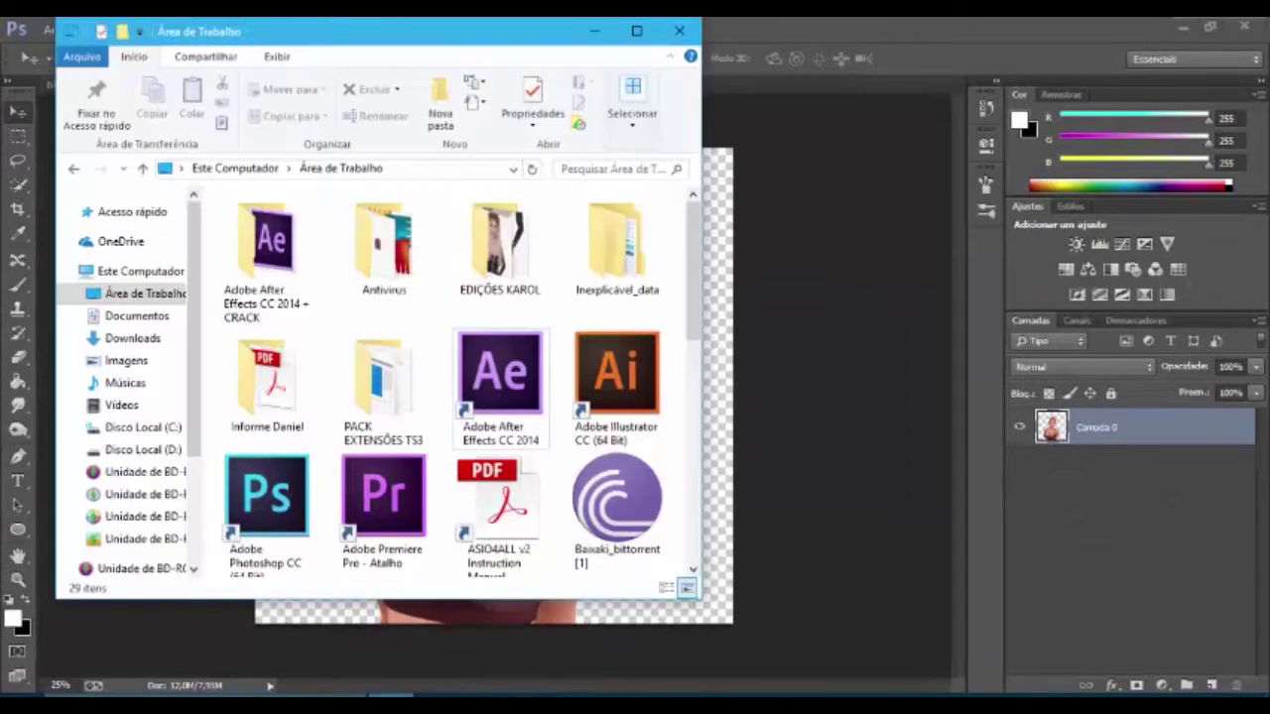
left_click_drag(690, 304, 692, 382)
scroll(692, 382, "down", 3)
scroll(693, 382, "down", 1)
scroll(693, 381, "down", 1)
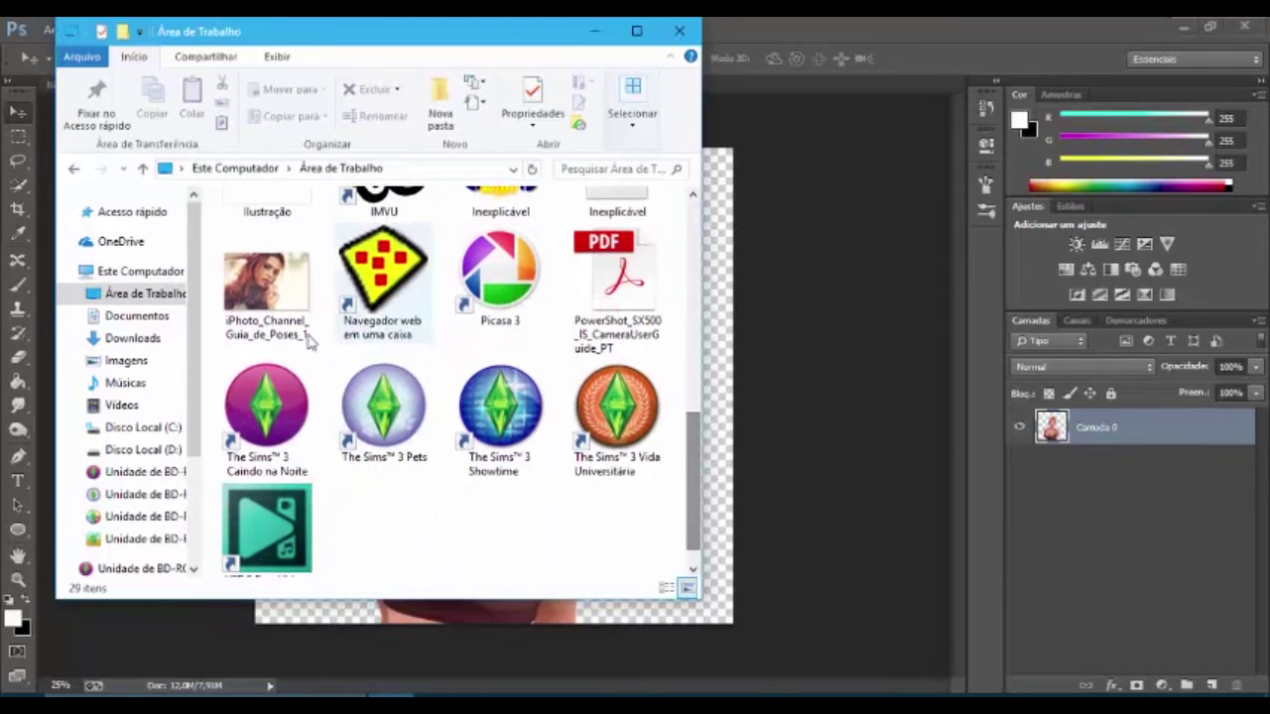
left_click(274, 298)
mouse_move(263, 292)
left_mouse_down()
mouse_move(582, 433)
mouse_move(791, 423)
left_mouse_up()
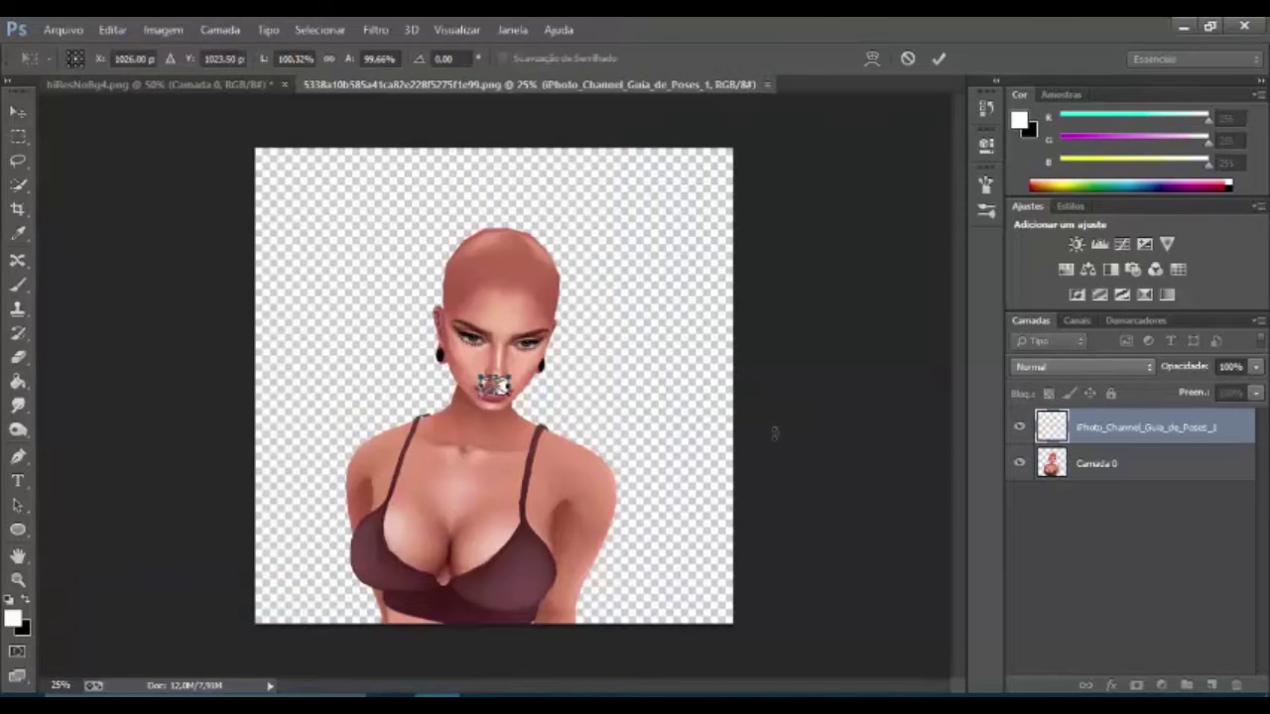
Scale the placed pose photo up to span the canvas width, shift it slightly left, and commit.
left_click_drag(514, 397, 763, 558)
mouse_move(474, 374)
left_mouse_down()
mouse_move(338, 272)
mouse_move(287, 264)
mouse_move(273, 229)
left_mouse_up()
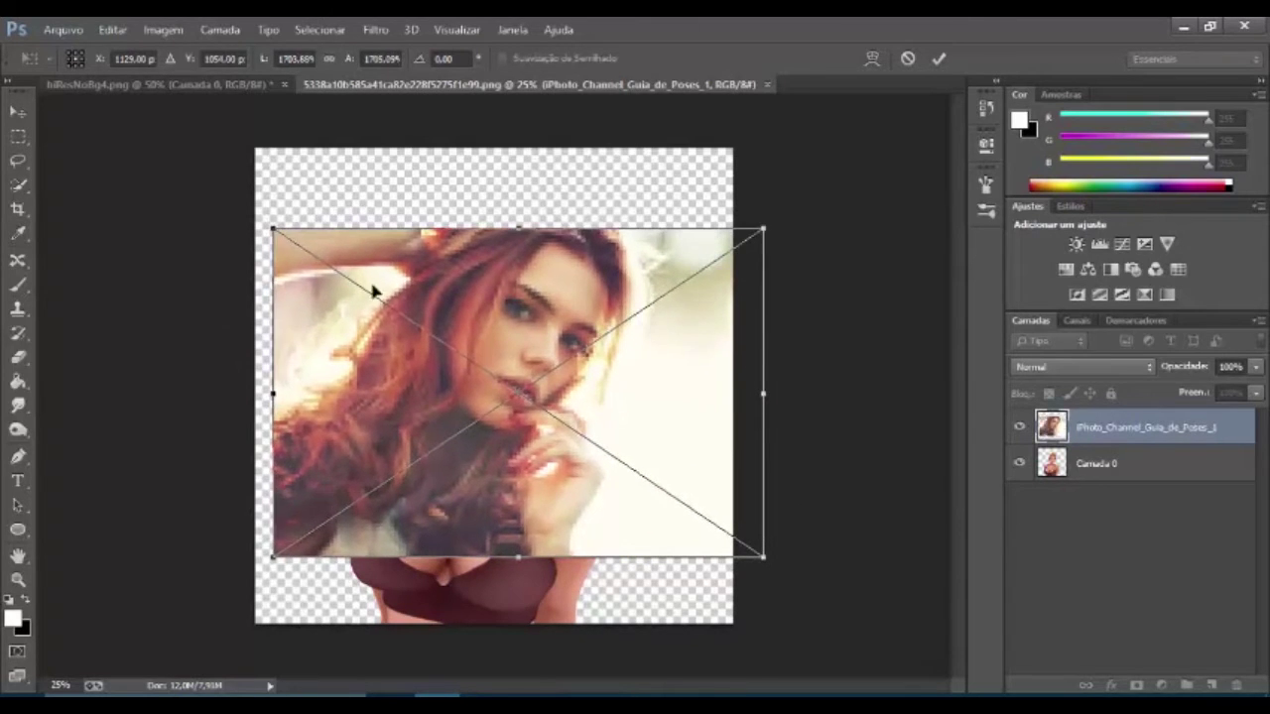
mouse_move(663, 401)
left_mouse_down()
mouse_move(616, 397)
mouse_move(678, 404)
left_mouse_up()
key("Return")
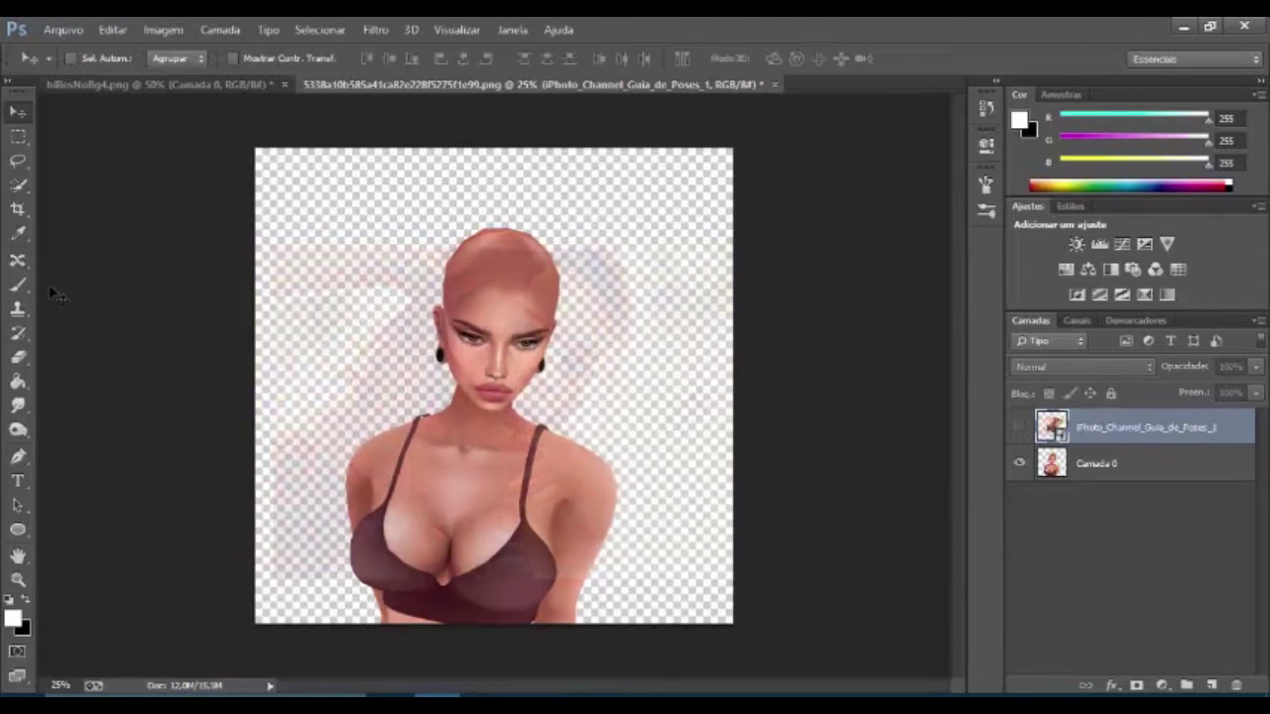
Apply an initial crop to the canvas.
left_click(21, 213)
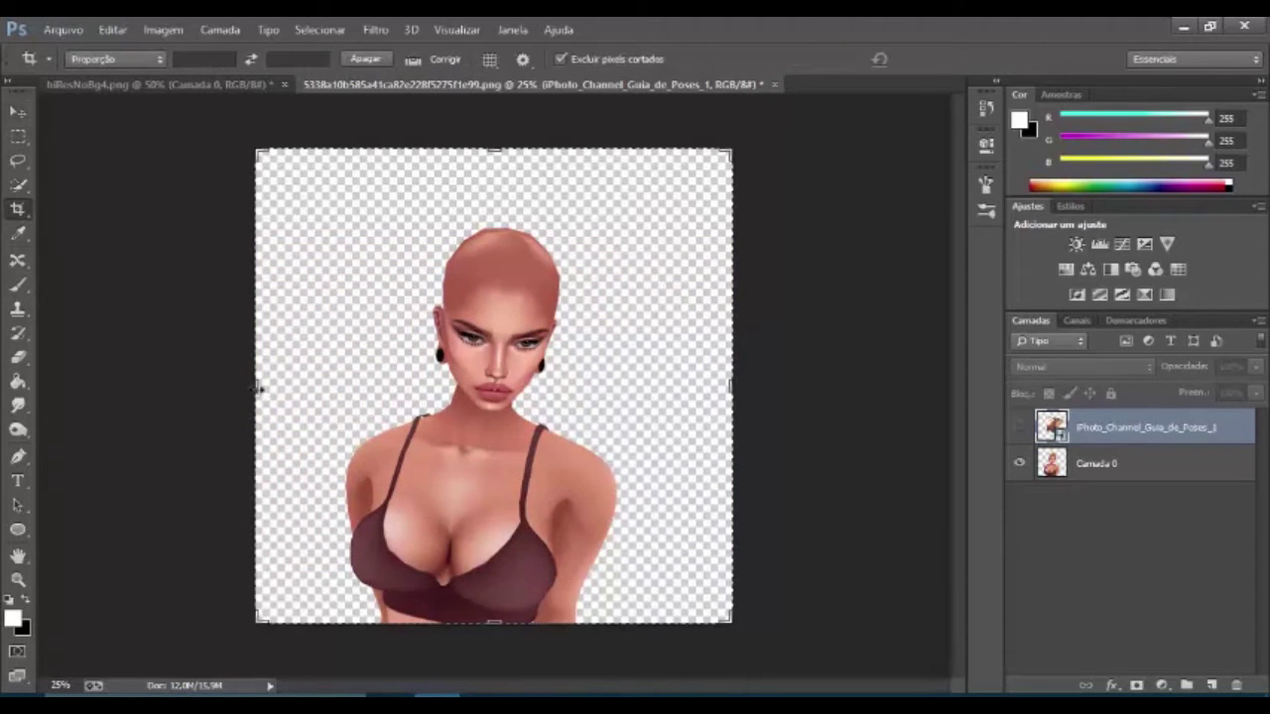
left_click_drag(257, 385, 257, 385)
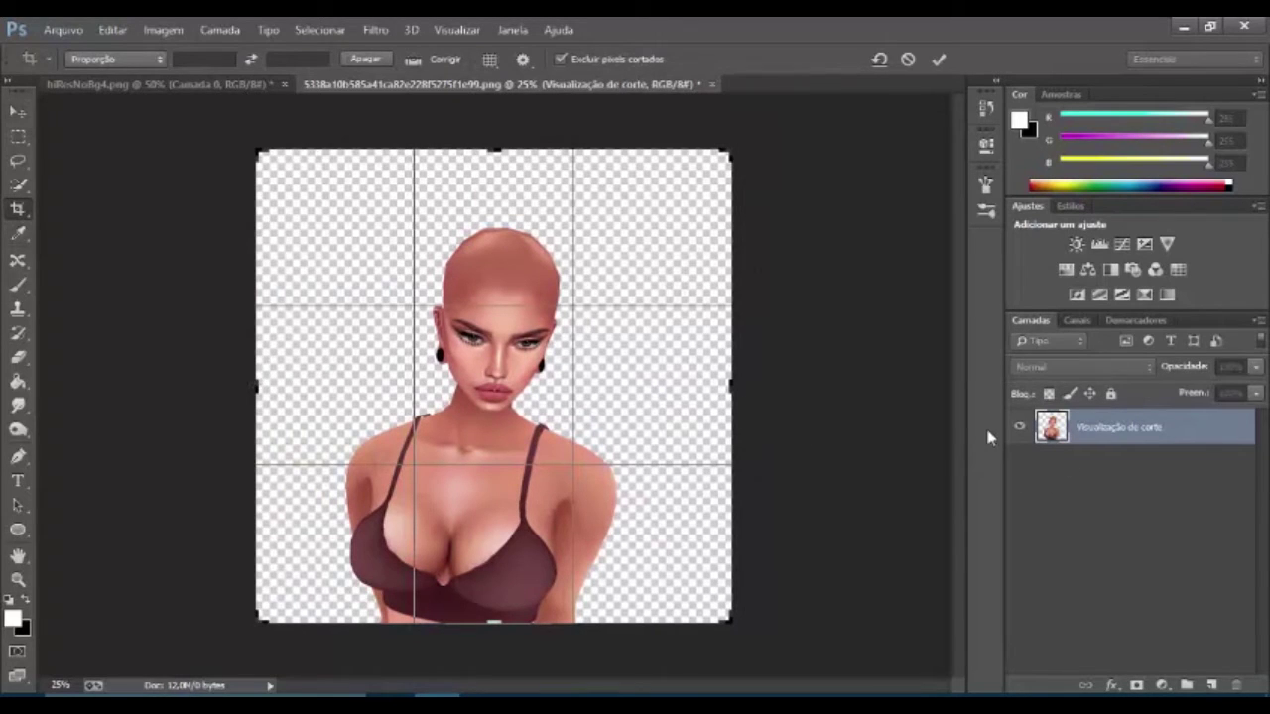
key("Return")
Scale the avatar layer Camada 0 up to about 142%, nudge it right, and commit.
left_click(1079, 478)
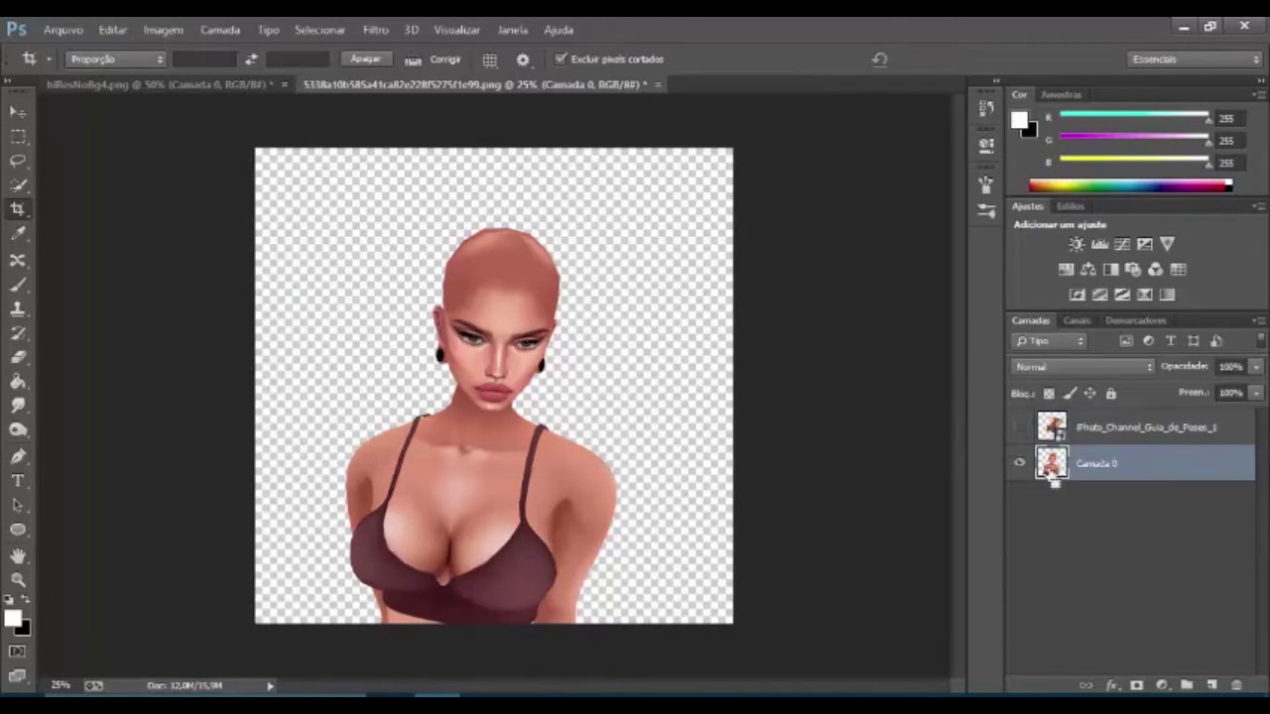
key("ctrl+t")
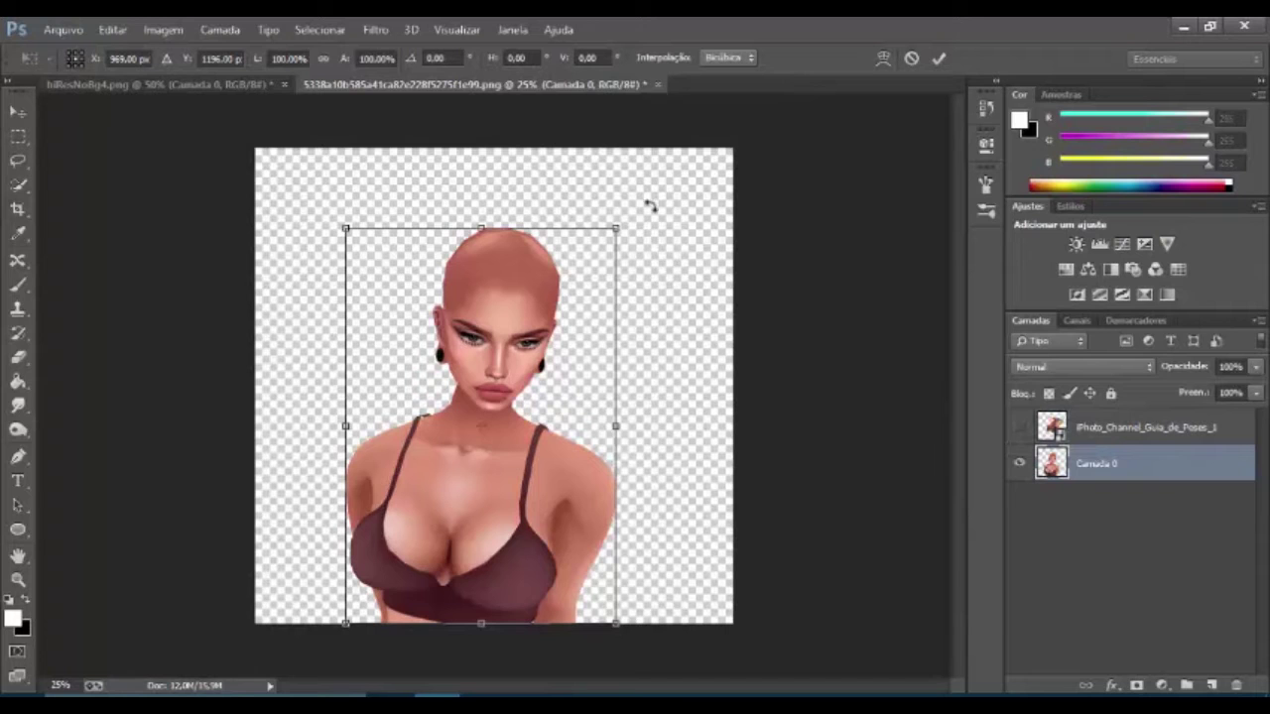
left_click_drag(619, 227, 734, 101)
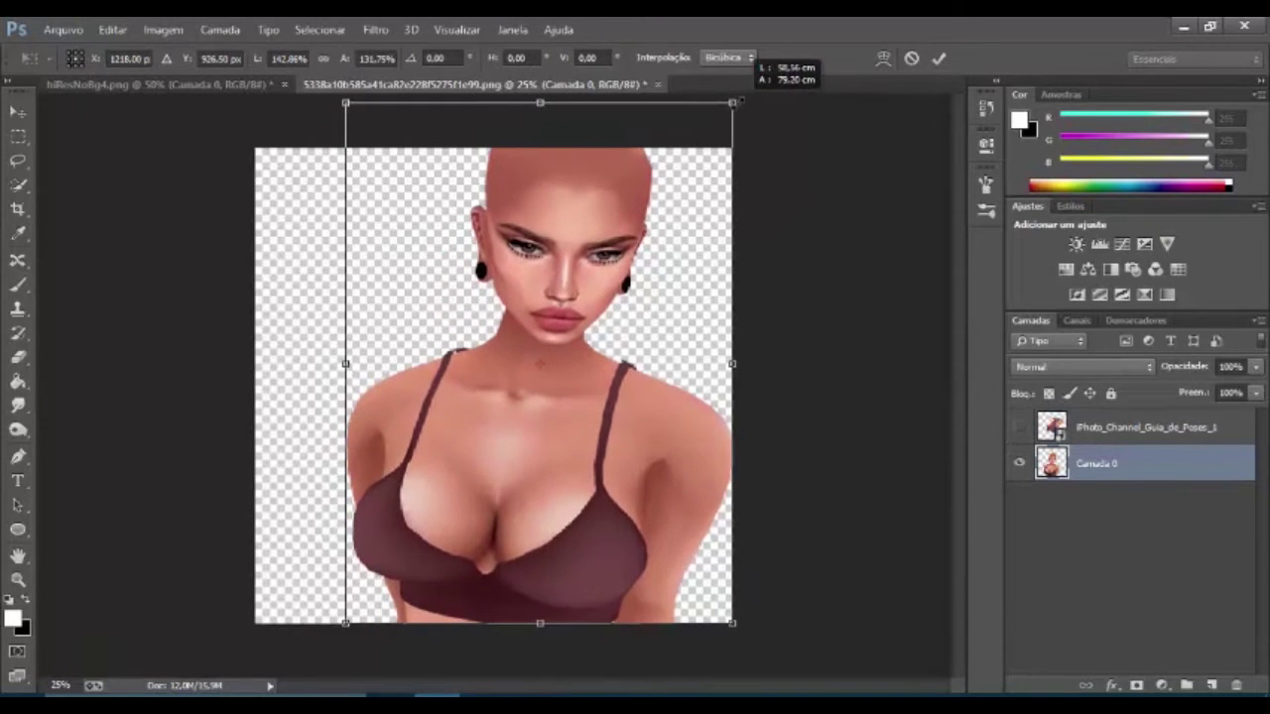
left_click_drag(735, 101, 734, 95)
left_click_drag(626, 437, 647, 434)
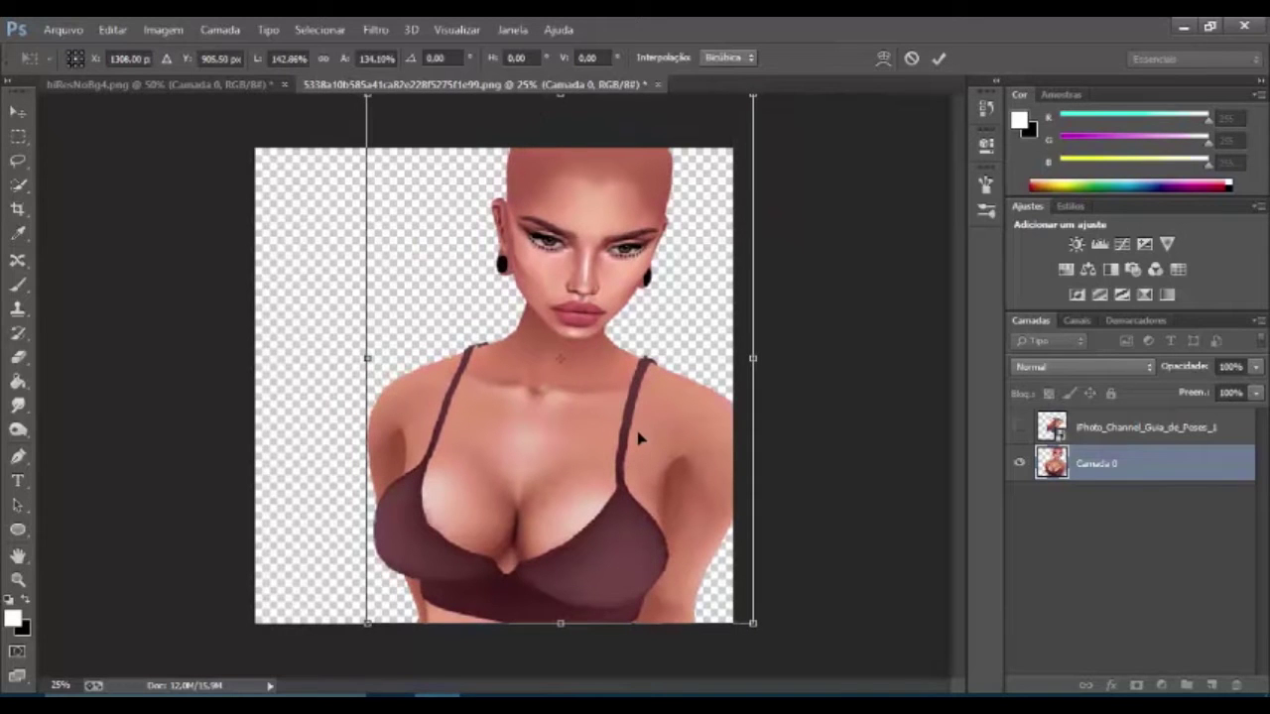
key("c")
key("Return")
Crop the canvas to a narrower portrait around the avatar's head and chest.
left_click(320, 368)
mouse_move(496, 148)
left_mouse_down()
mouse_move(498, 118)
mouse_move(498, 149)
left_mouse_up()
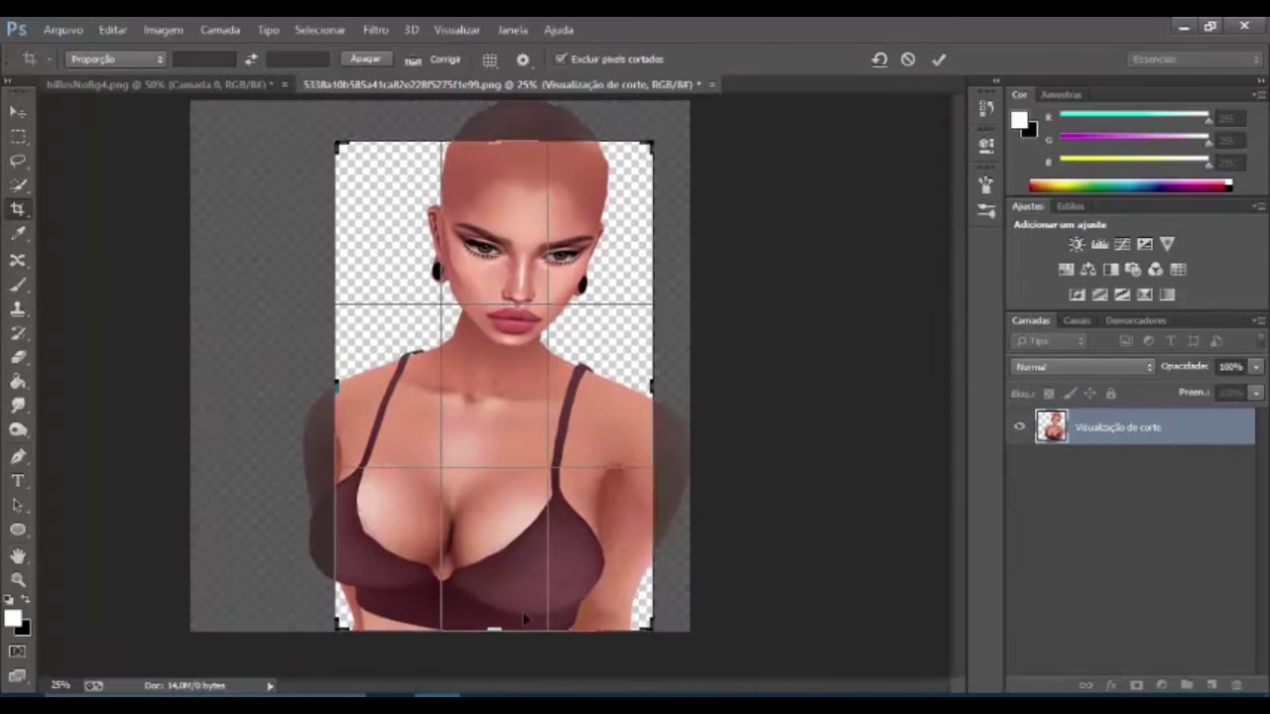
key("Return")
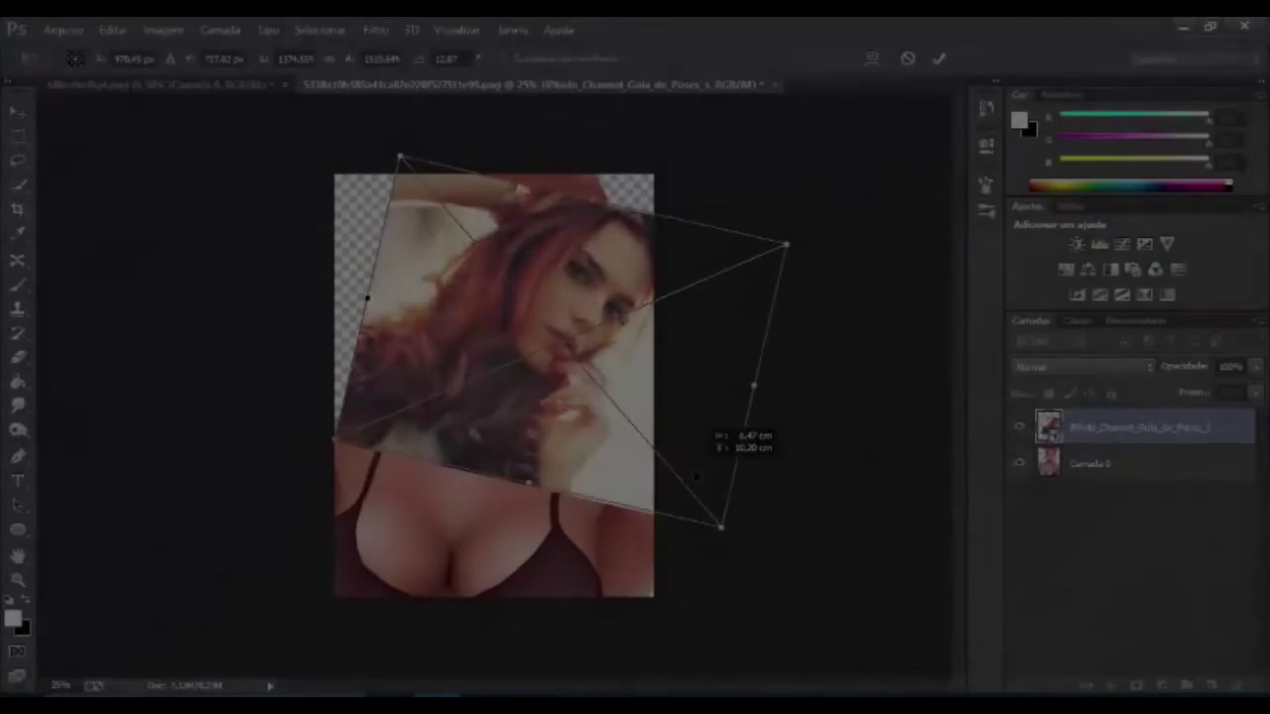
Commit the photo tilted about 12.87° over the avatar's head and shoulders.
left_click_drag(696, 477, 709, 490)
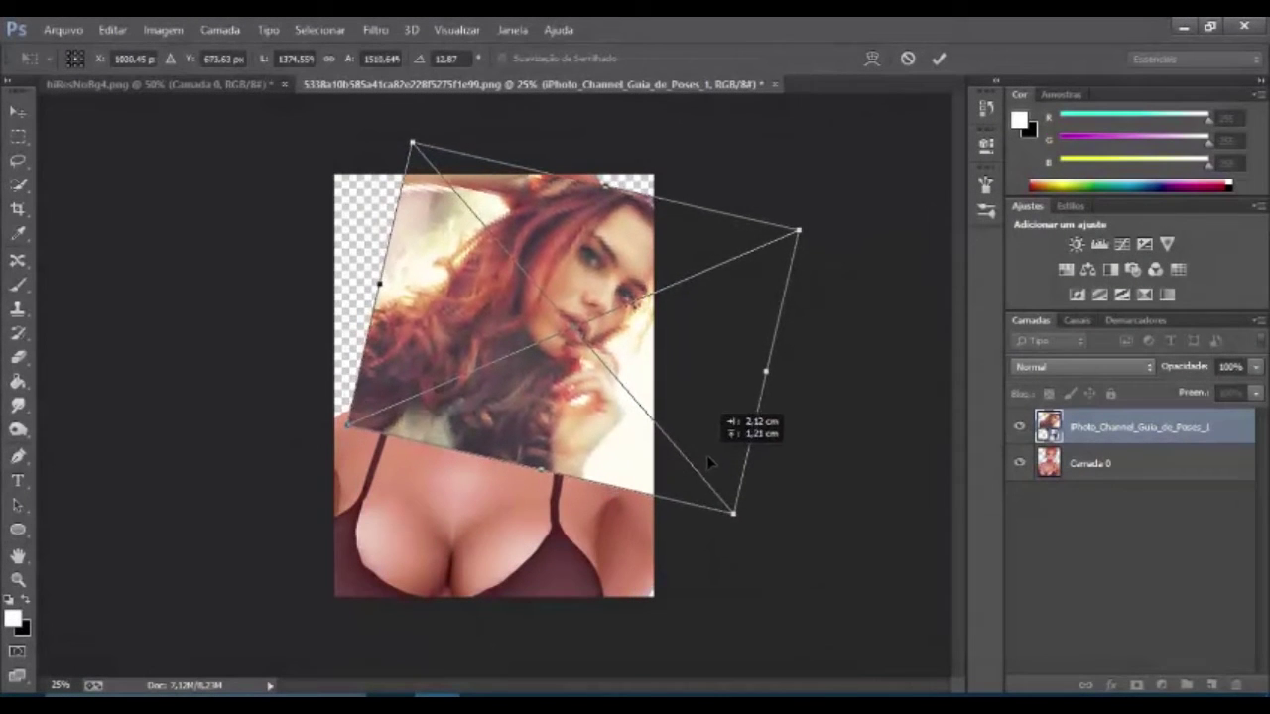
key("Return")
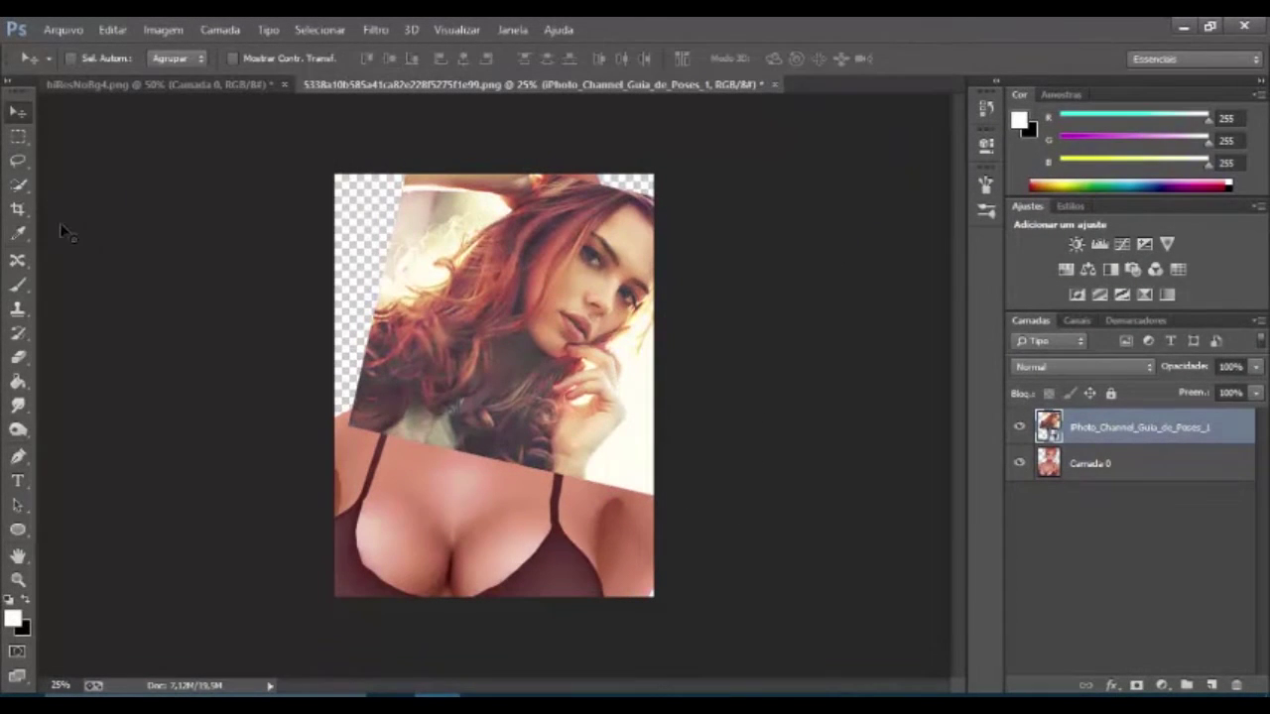
left_click(18, 184)
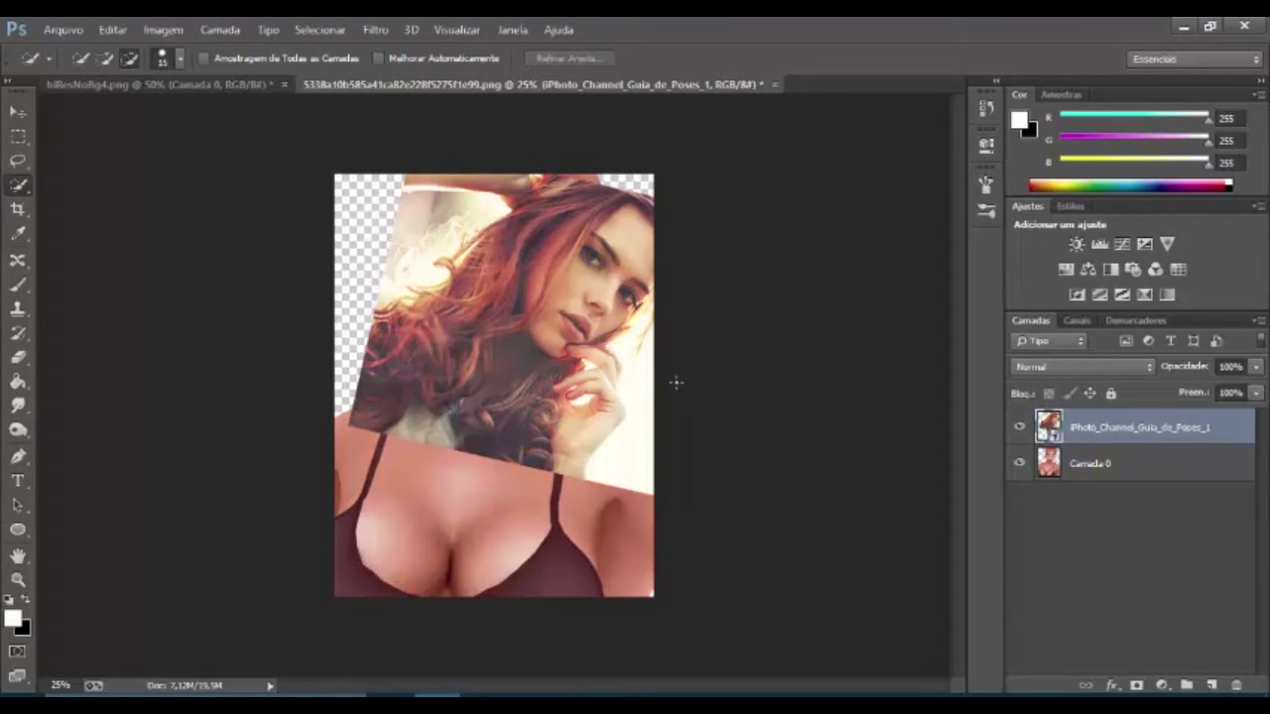
Select the Pen tool and zoom to 100% on the photo's hand and wrist.
left_click(18, 455)
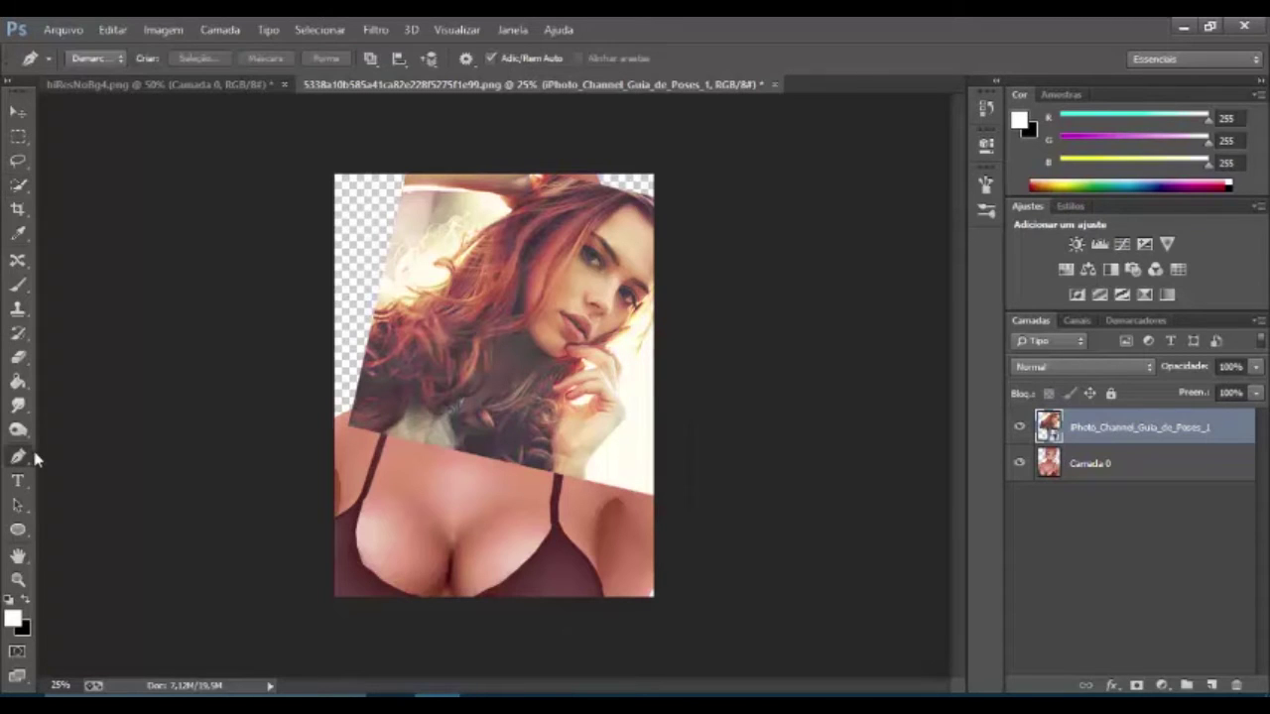
right_click(20, 455)
left_click(85, 455)
left_click(593, 446, "ctrl")
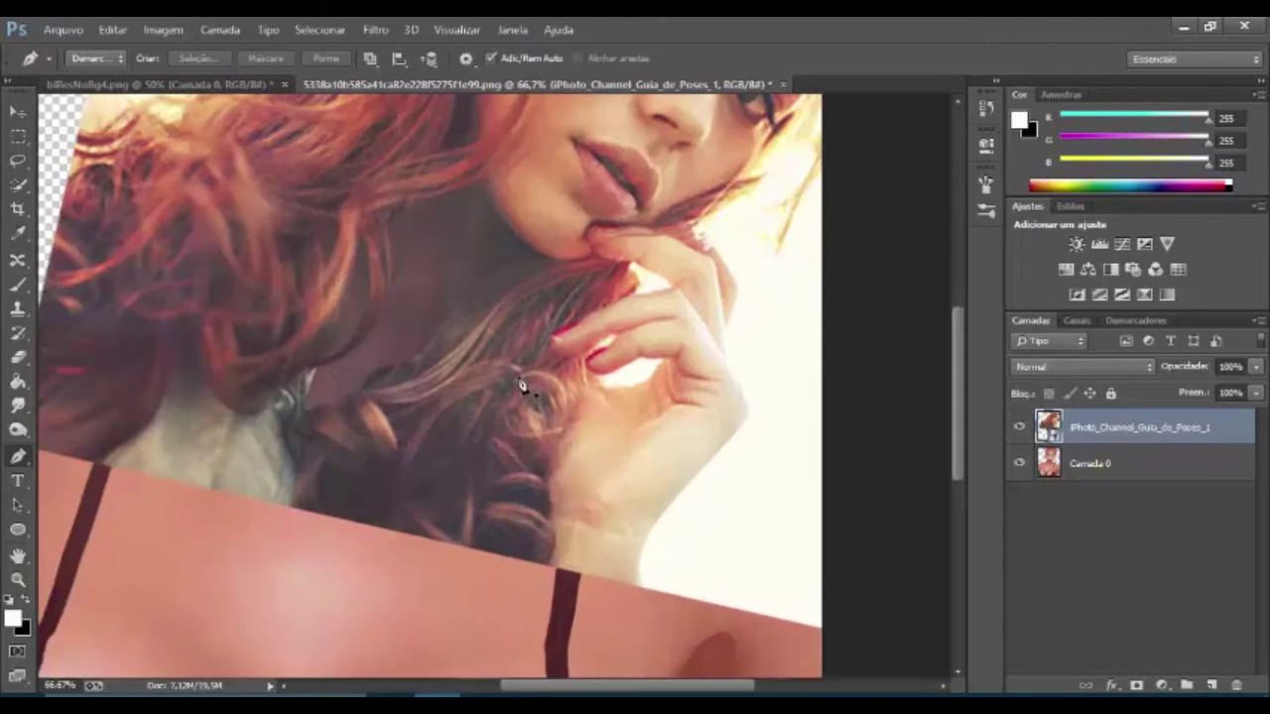
left_click(600, 426, "ctrl")
left_click_drag(423, 389, 274, 334)
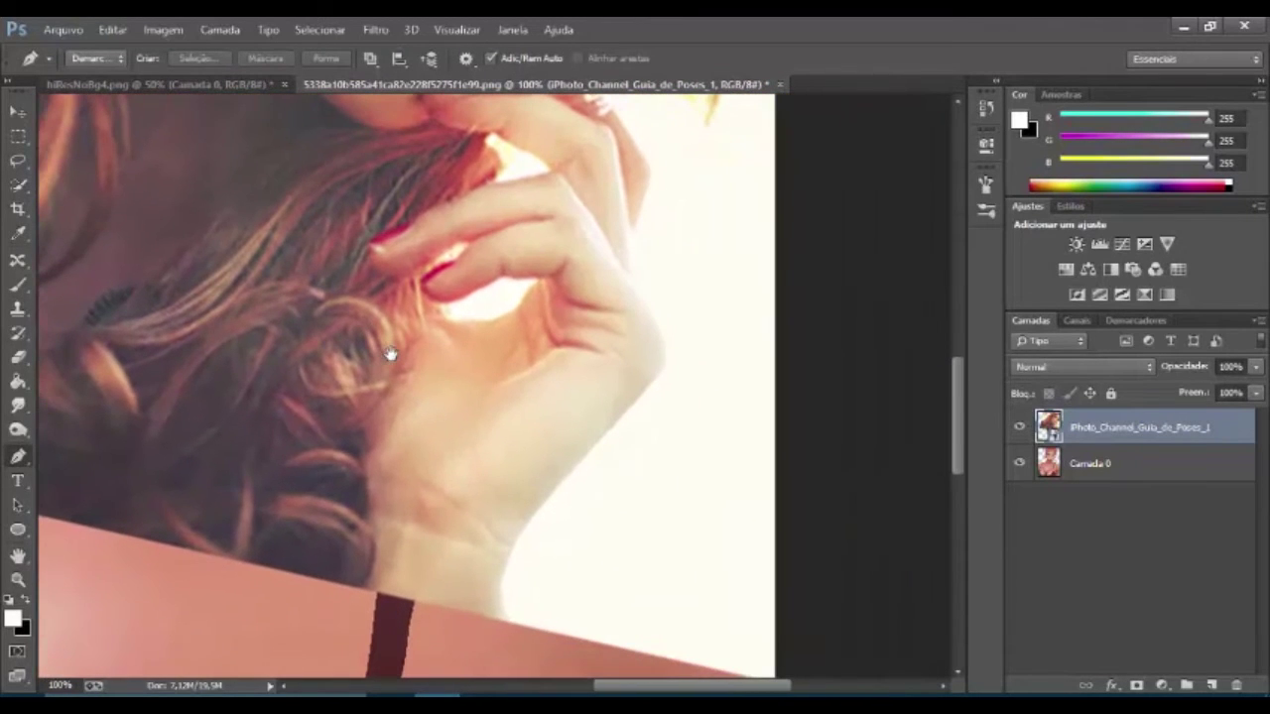
Trace path points from the wrist up along the hand's outer edge.
left_click(515, 632)
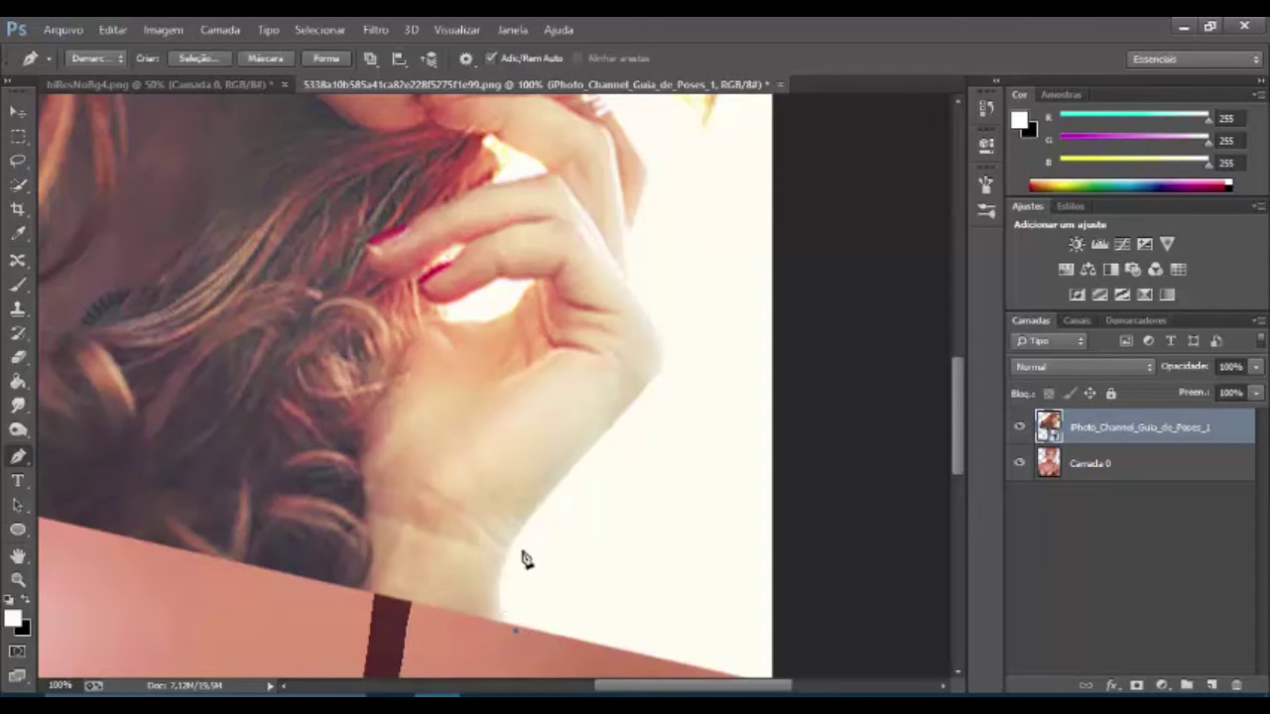
left_click_drag(553, 517, 589, 451)
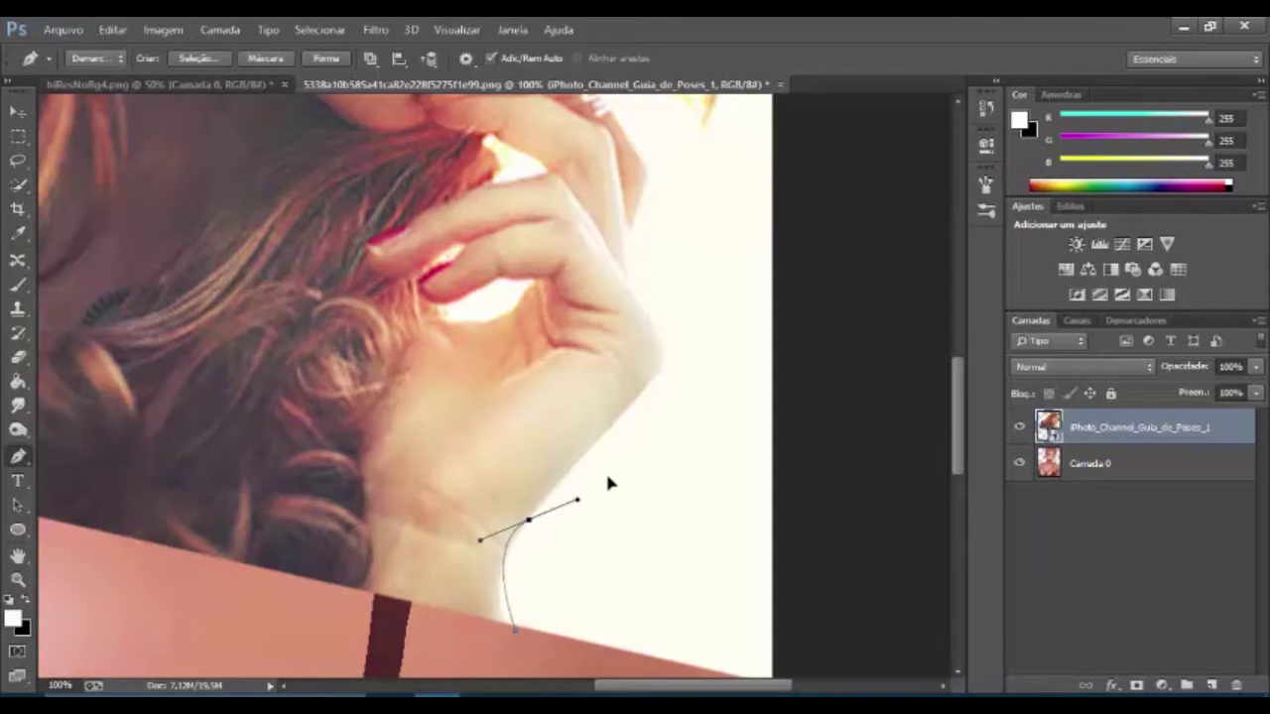
left_click(530, 521, "alt")
left_click(661, 367)
left_click(655, 318)
left_click(633, 287)
left_click_drag(653, 183, 591, 329)
Continue the path around the fingertip to the lower knuckle, then bring up Make Selection.
left_click(367, 225)
left_click(481, 305)
left_click(425, 332)
left_click(343, 369)
left_click(311, 418)
left_click(410, 438)
left_click(456, 452)
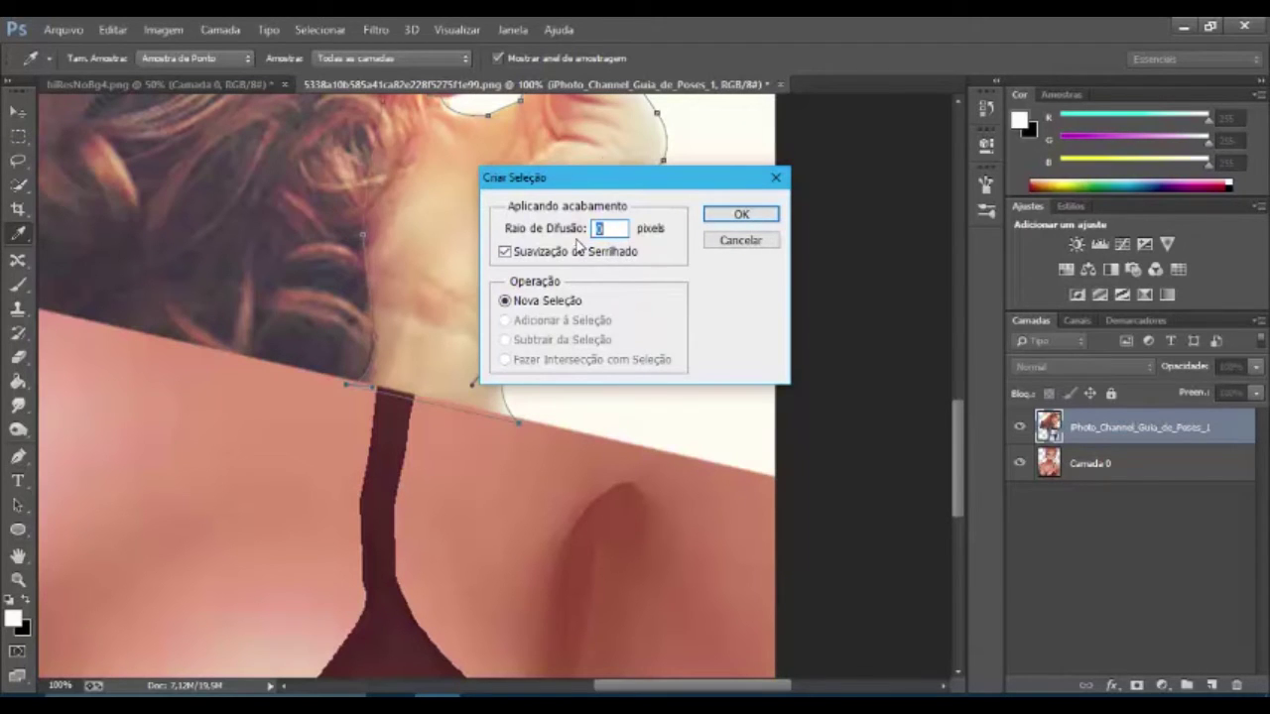
left_click(735, 218)
Convert the hand path into a selection with Criar Seleção.
left_click(775, 179)
key("p")
right_click(498, 233)
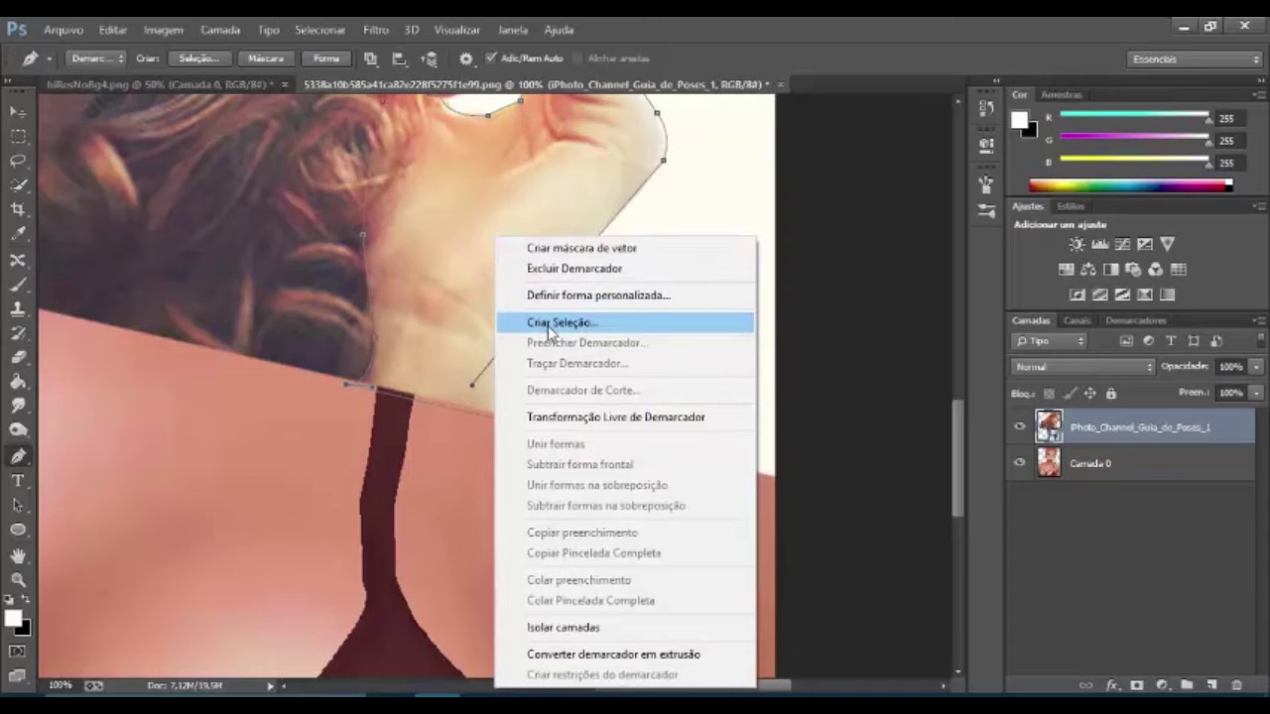
left_click(551, 324)
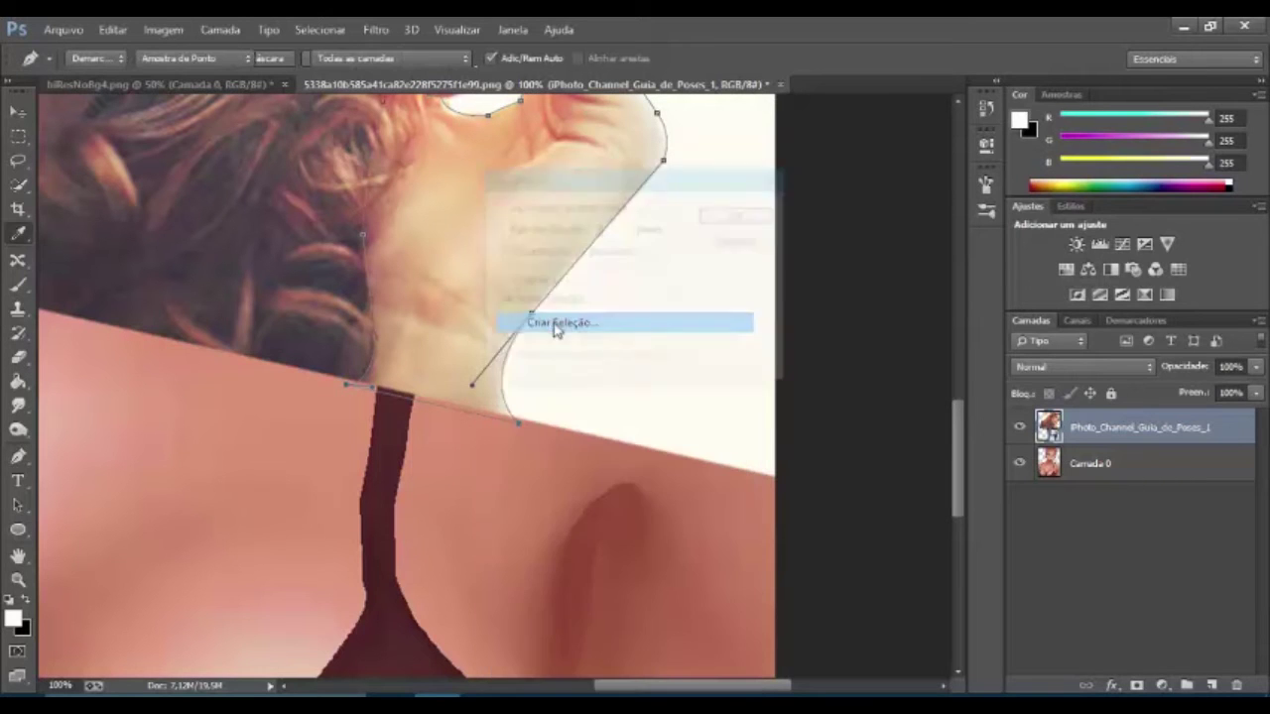
left_click(726, 215)
scroll(694, 297, "up", 3)
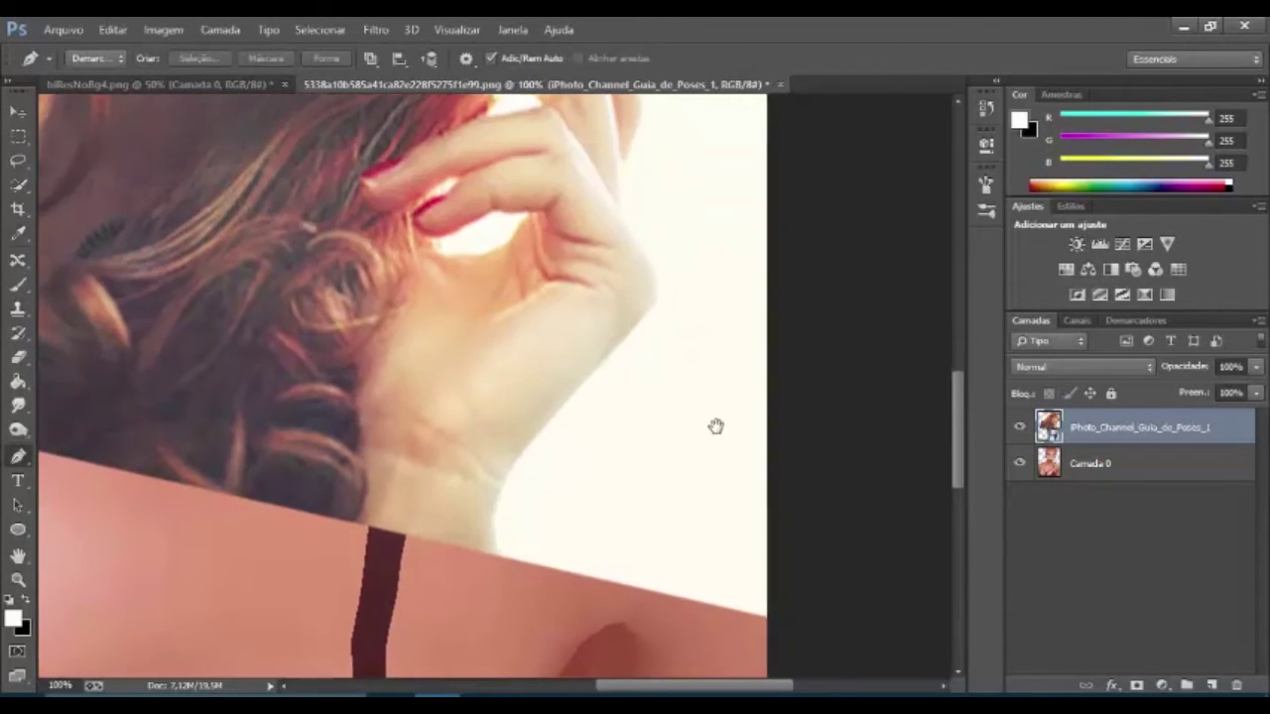
scroll(694, 337, "up", 1)
scroll(664, 332, "up", 4)
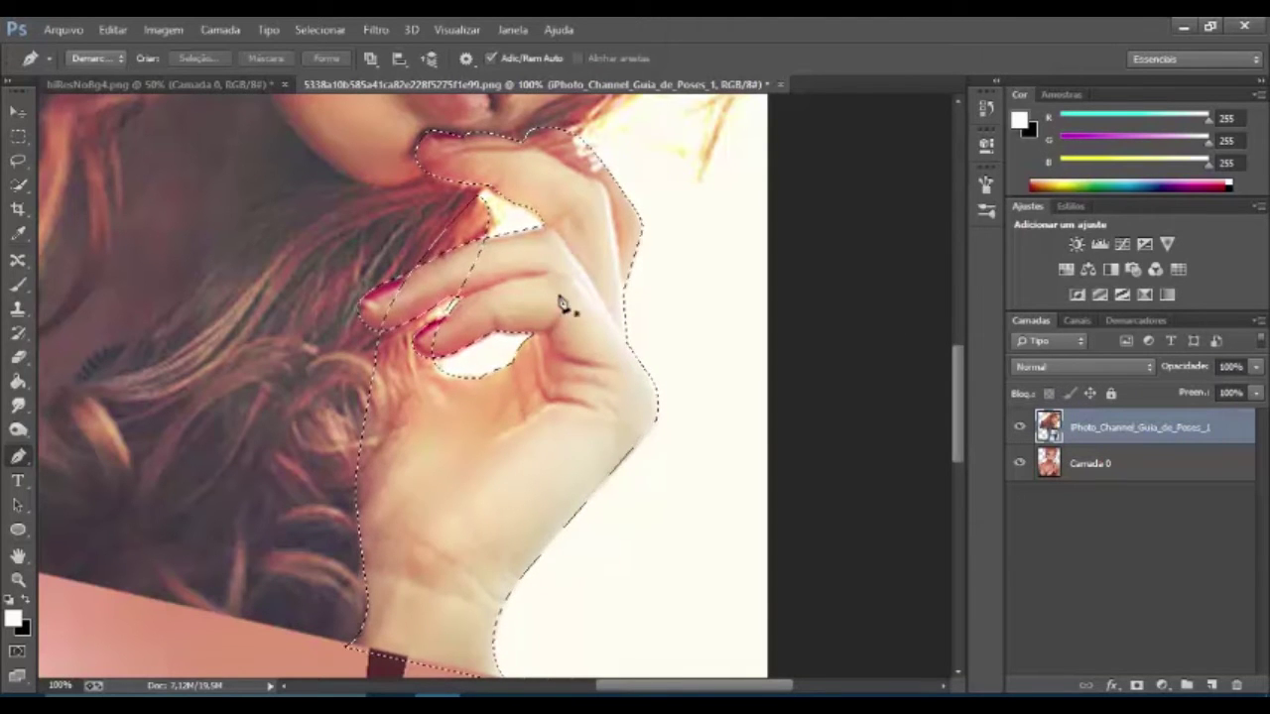
Rasterize the pose photo layer and copy the selected hand onto new layer Camada 1.
right_click(1088, 435)
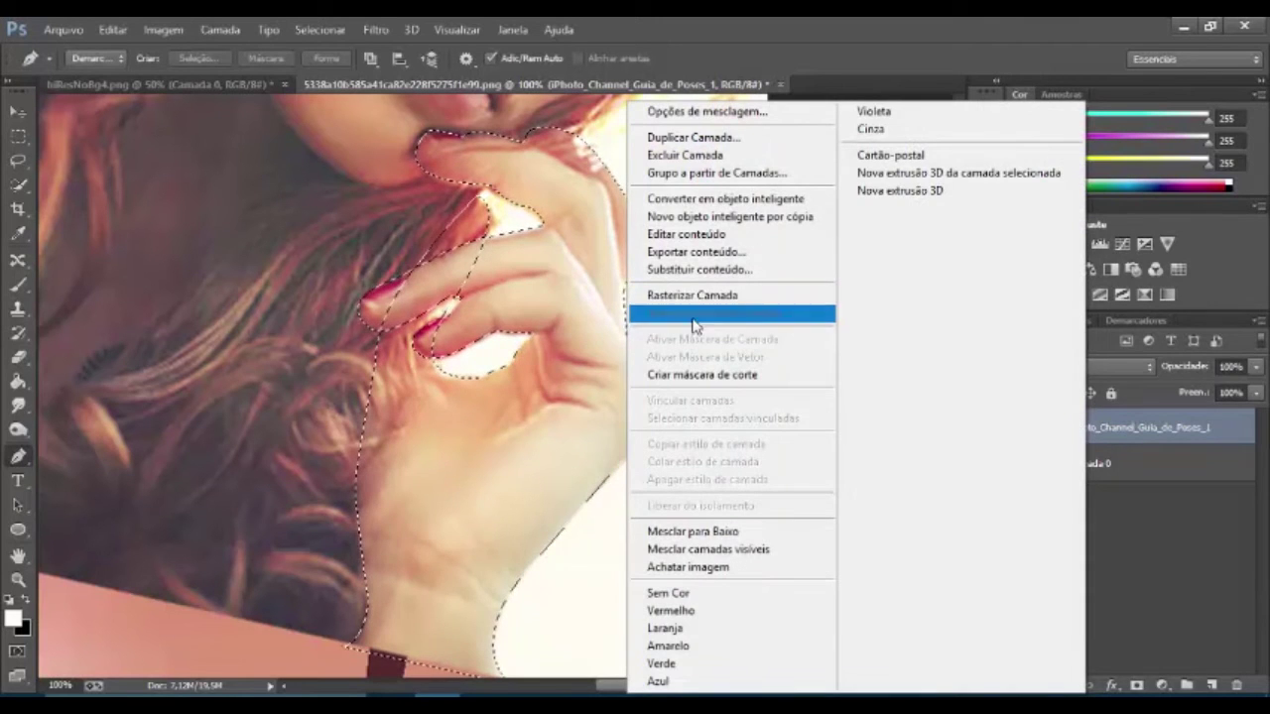
left_click(720, 298)
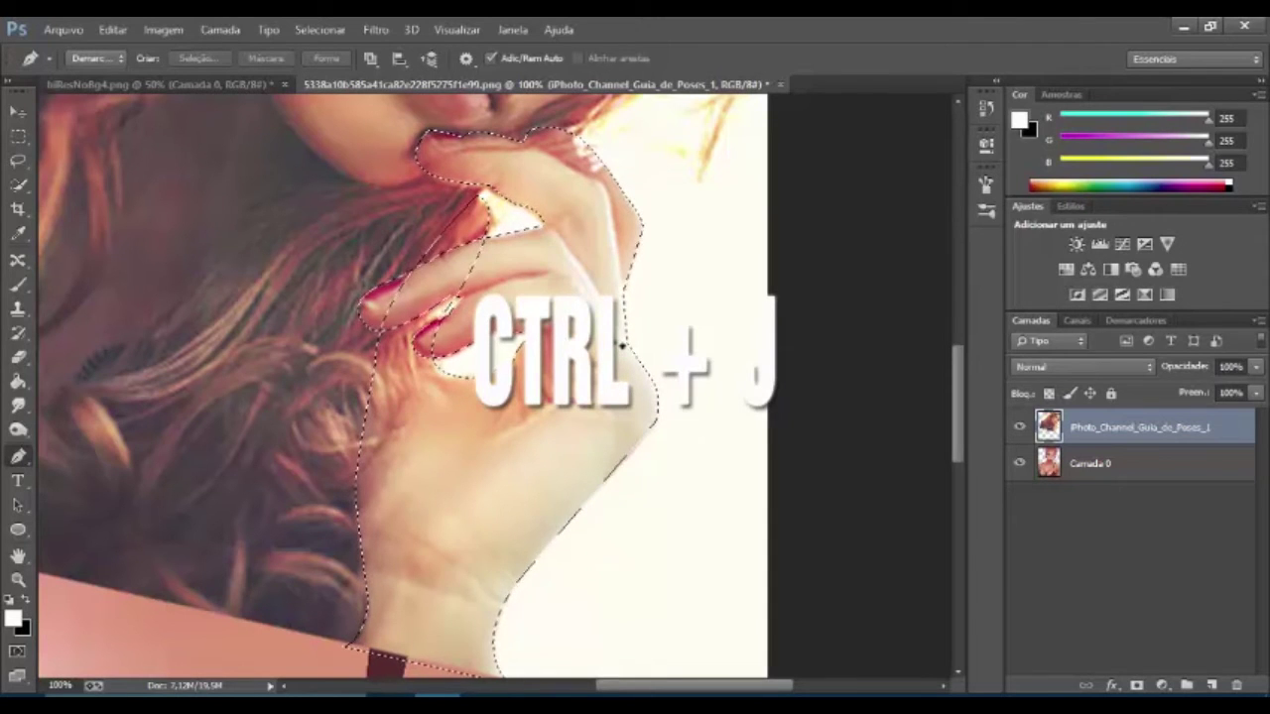
key("ctrl+j")
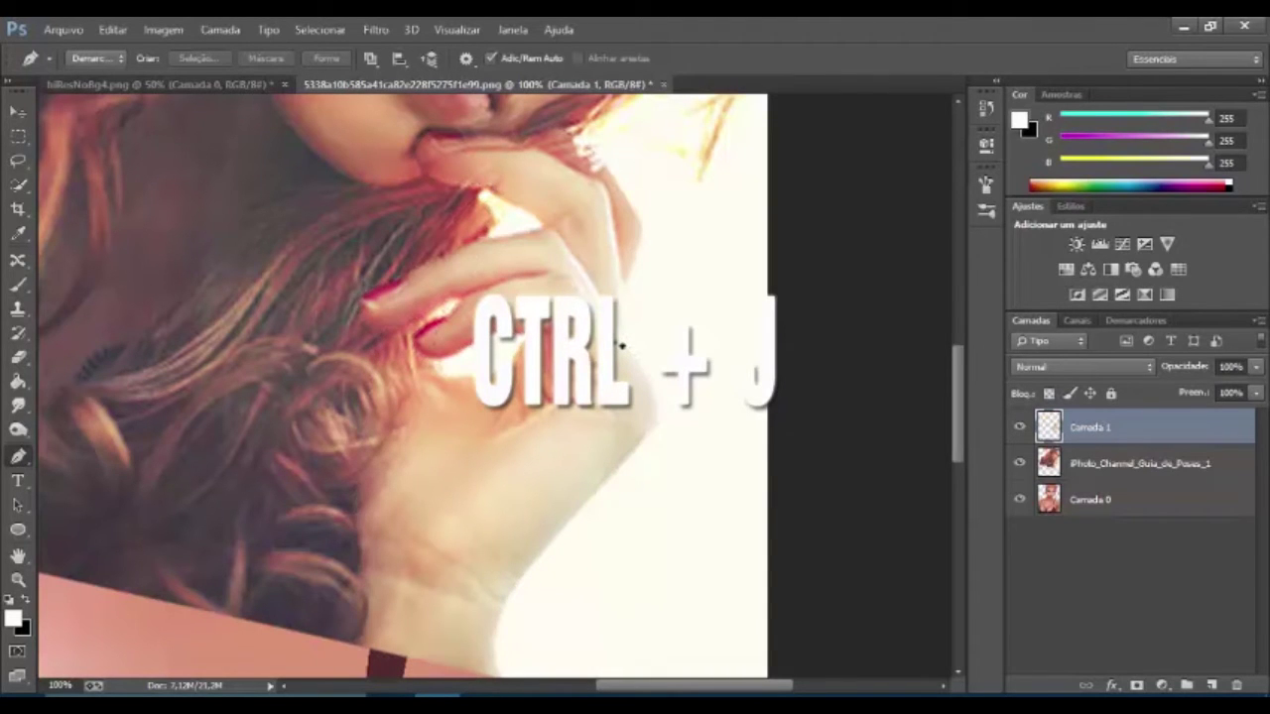
Hide and delete the iPhoto_Channel_Guia_de_Poses_1 layer, clear the selection, and fit the image on screen.
left_click(1021, 463)
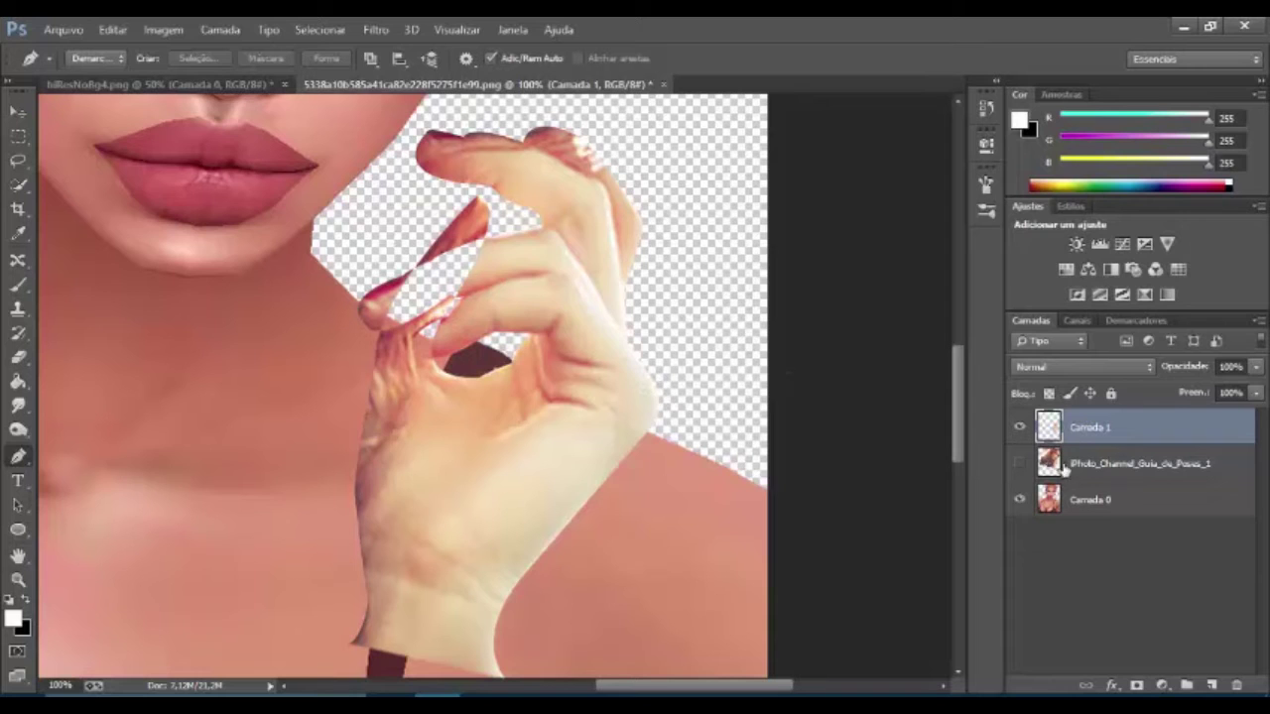
left_click(1049, 428, "ctrl")
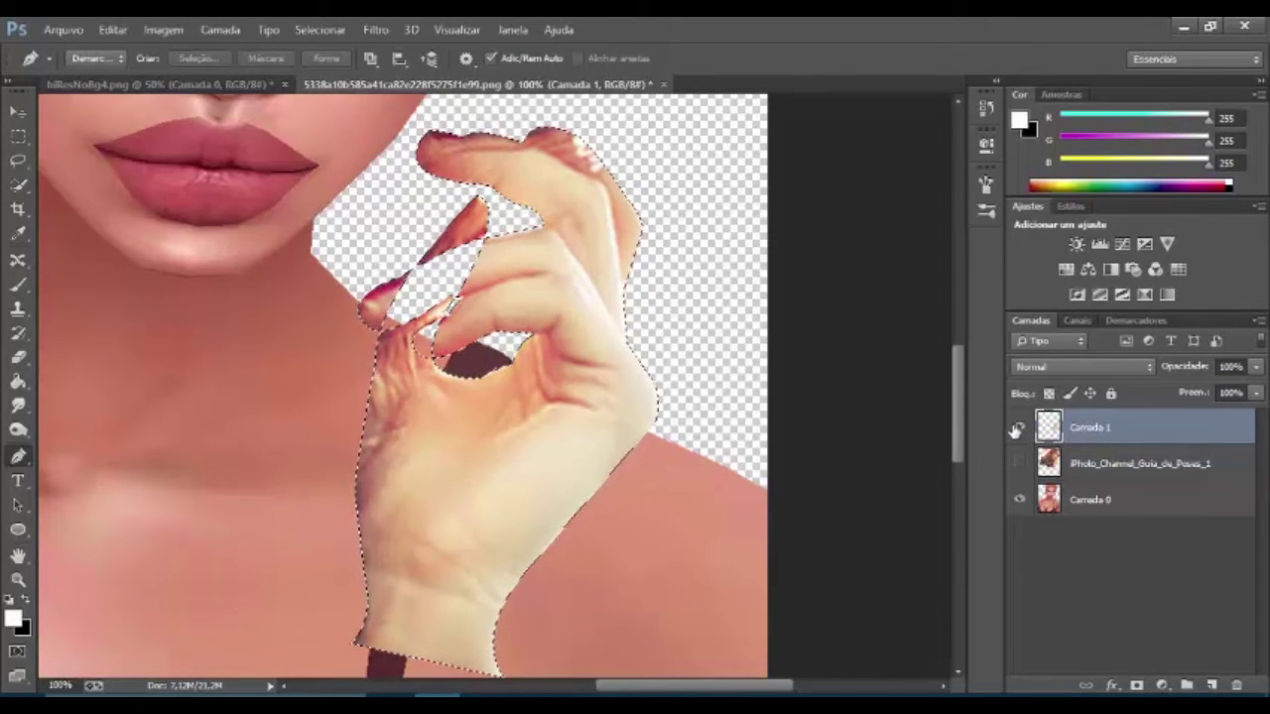
key("ctrl+d")
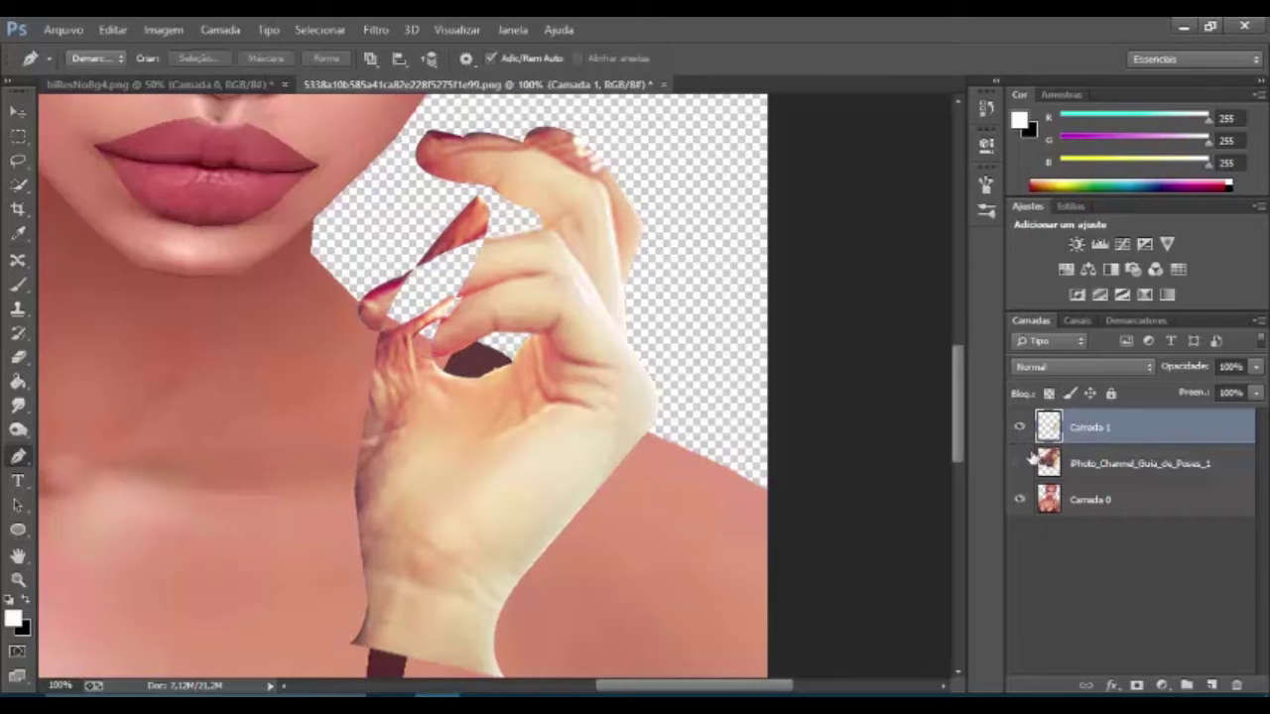
left_click(1113, 464)
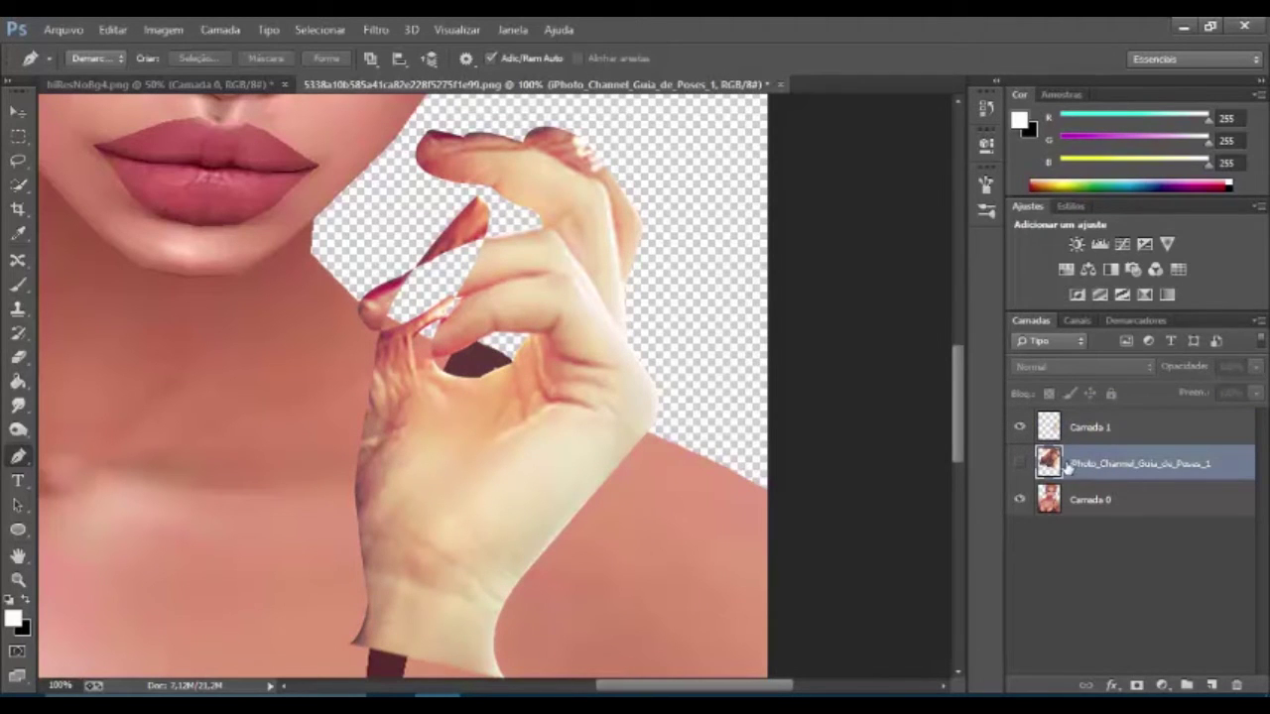
key("Delete")
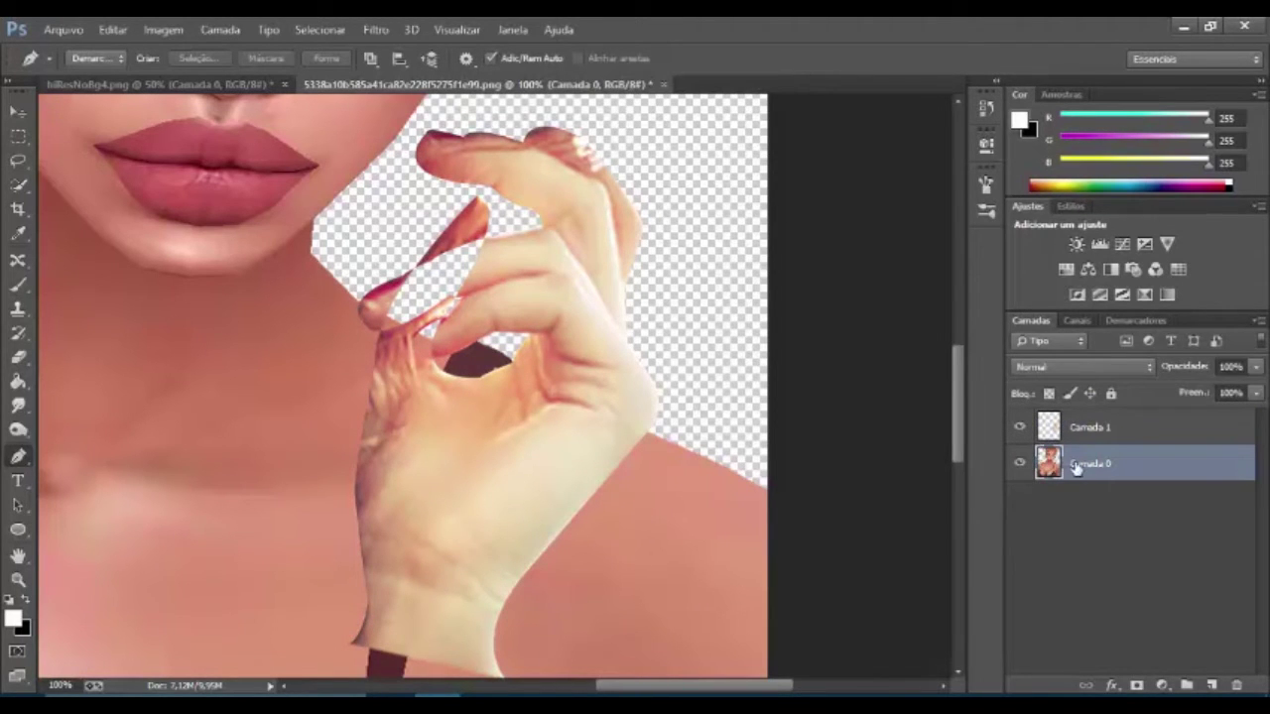
key("ctrl+0")
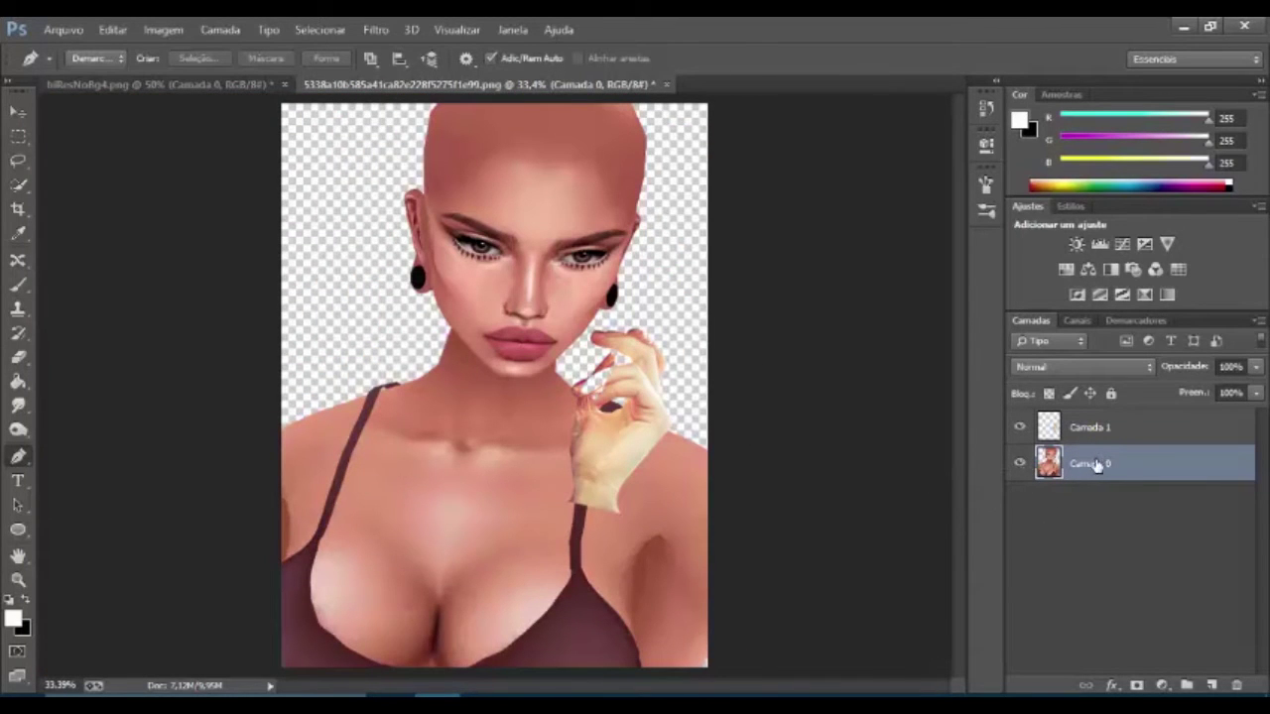
Rotate, move and shrink the Camada 1 hand to about 89% against her cheek.
left_click(1060, 437)
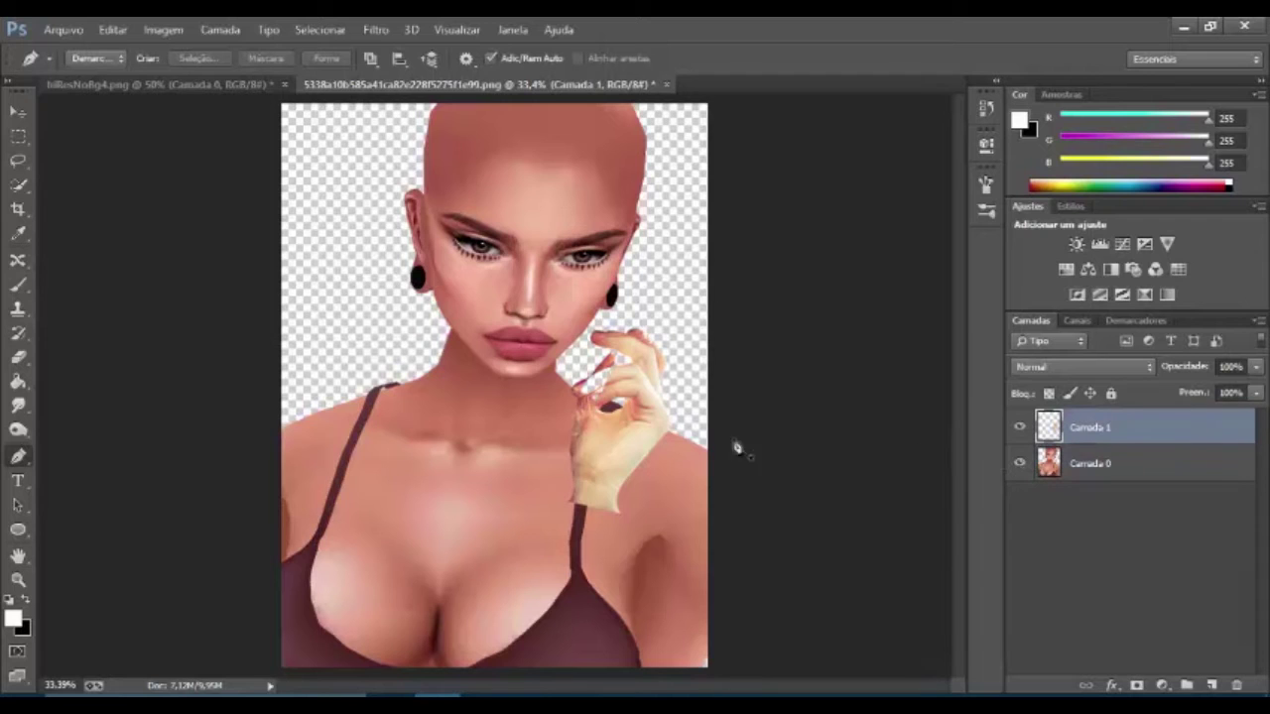
key("ctrl+t")
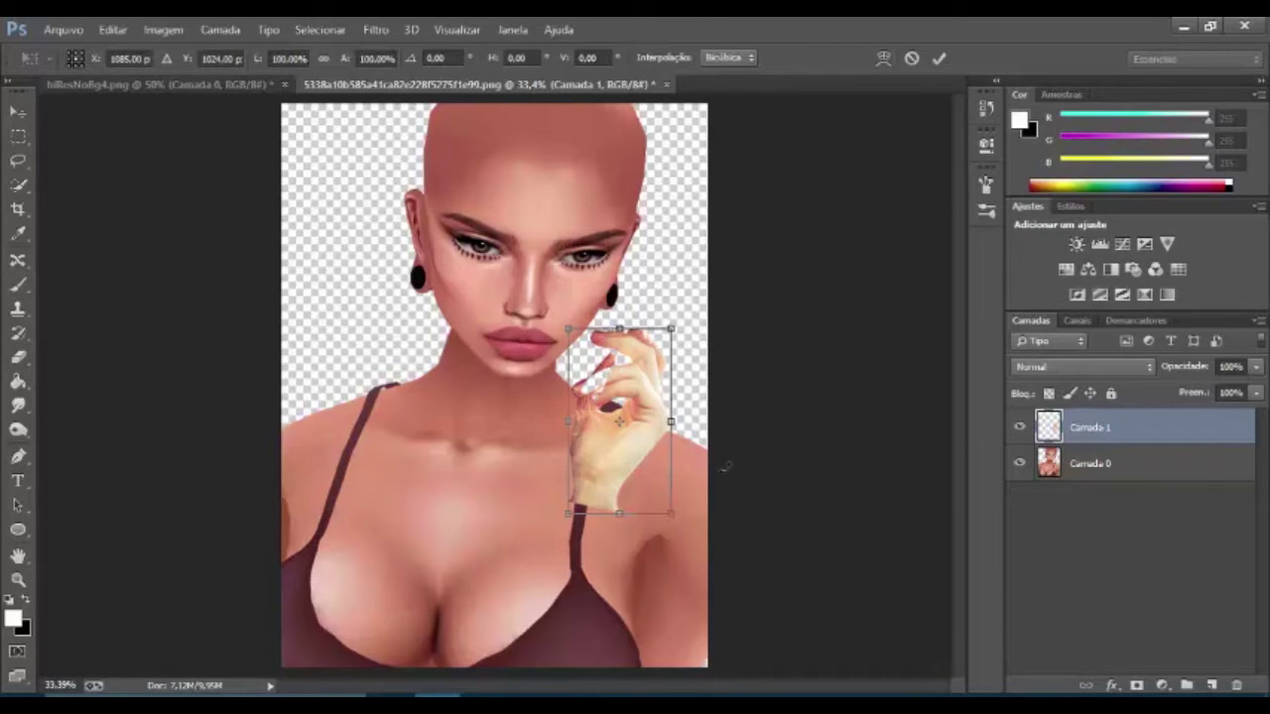
left_click_drag(725, 466, 716, 480)
left_click_drag(638, 441, 607, 434)
left_click_drag(690, 437, 692, 417)
left_click_drag(607, 442, 607, 438)
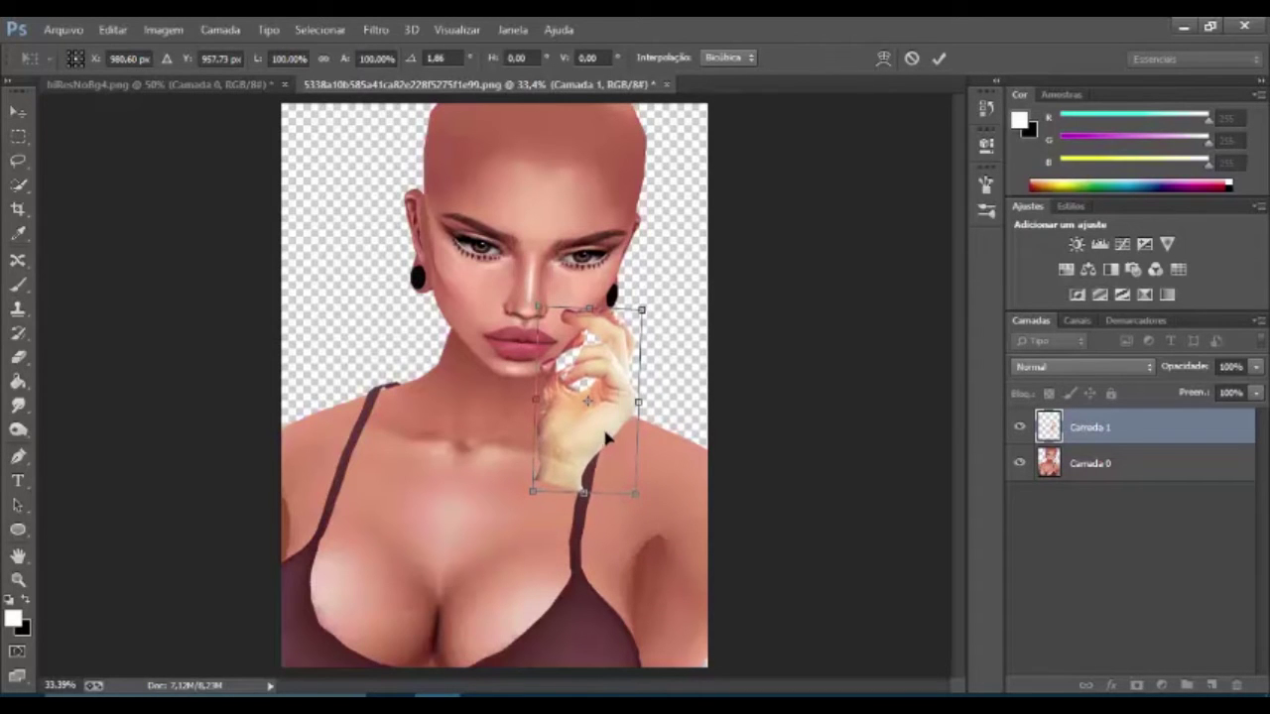
left_click_drag(672, 465, 593, 458)
left_click_drag(637, 498, 620, 471)
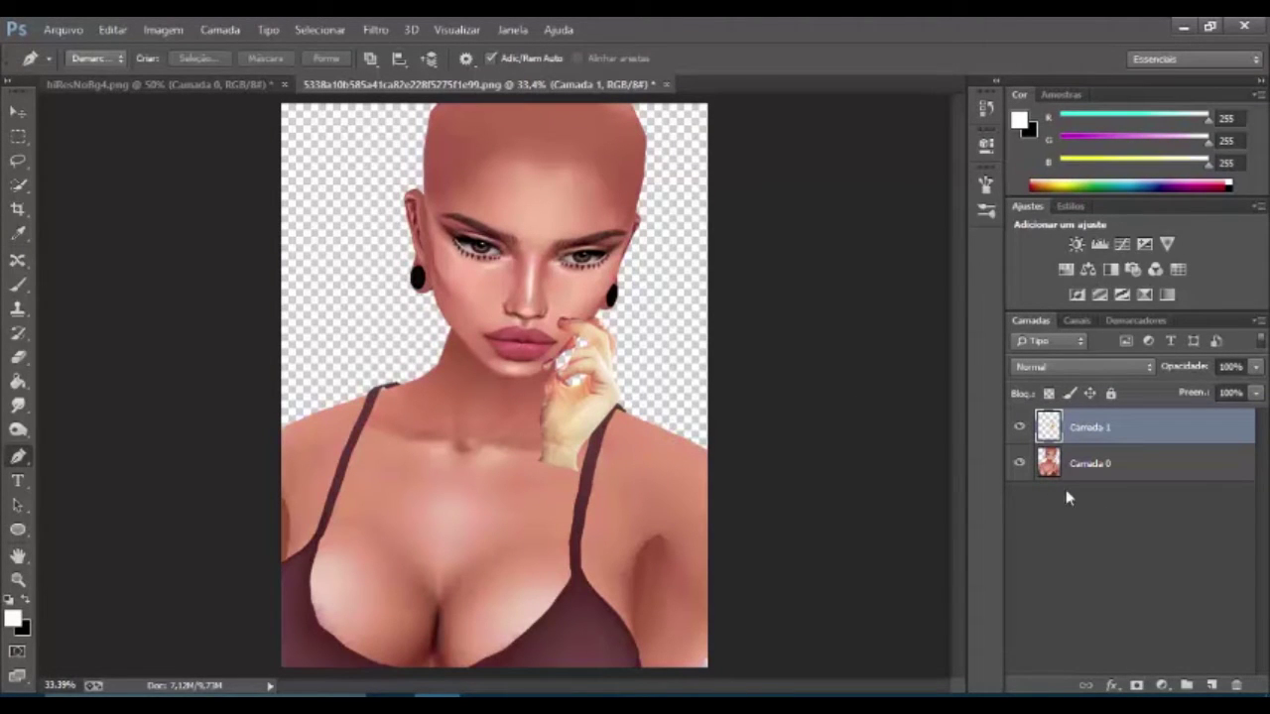
Add empty layer Camada 2 and load the Camada 1 hand outline as a selection.
left_click(1211, 685)
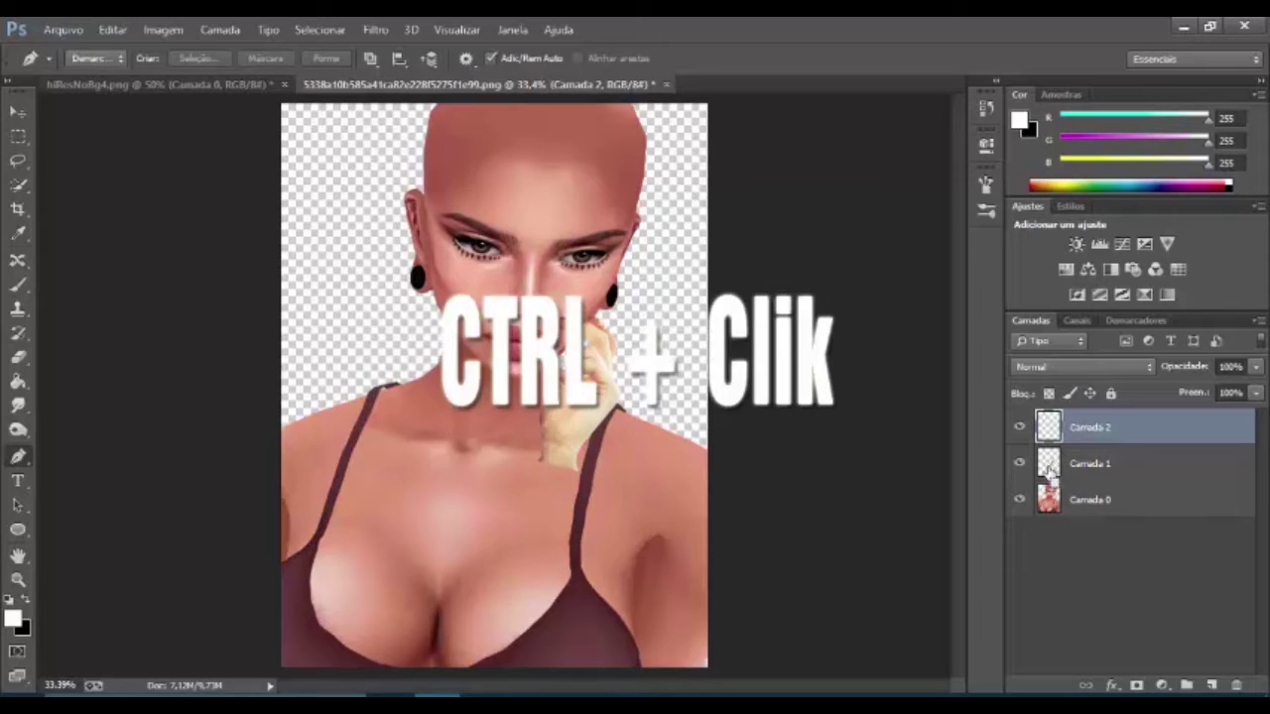
left_click(1044, 464, "ctrl")
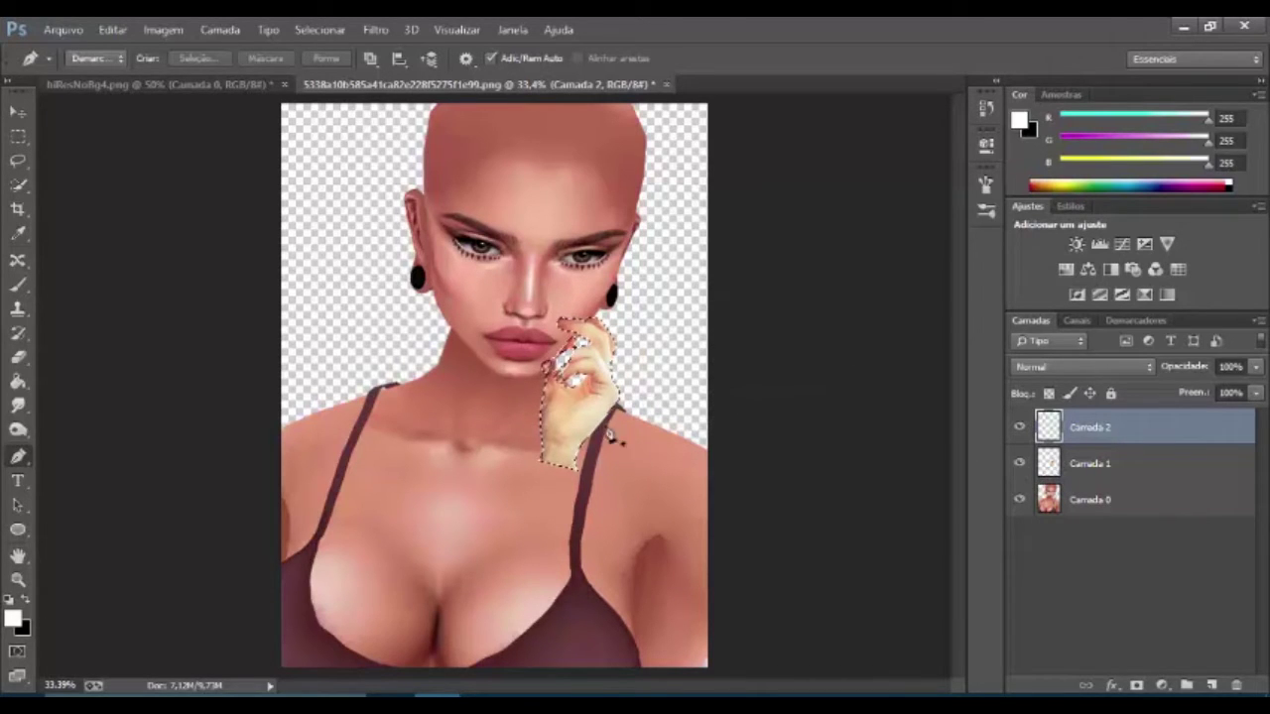
left_click(18, 284)
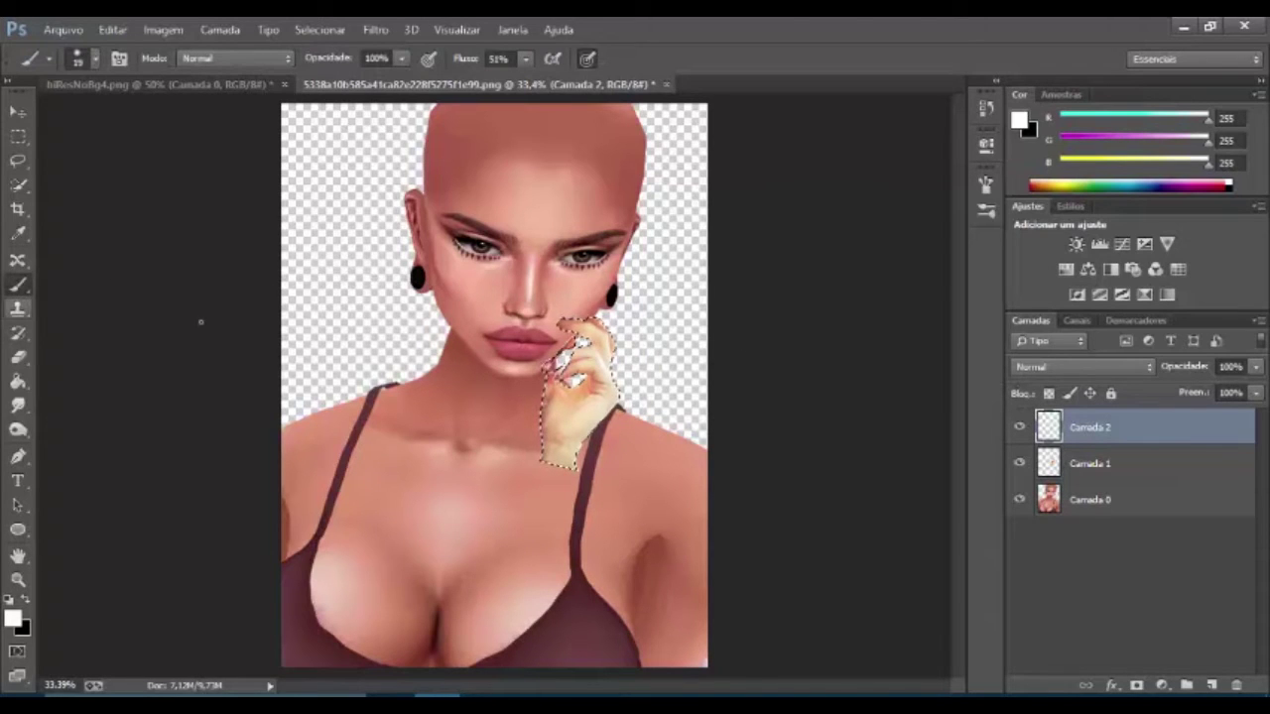
Paint the hand in sampled skin tone (205, 148, 114) with a 65 px brush, then deselect.
right_click(606, 492)
left_click_drag(714, 404, 732, 404)
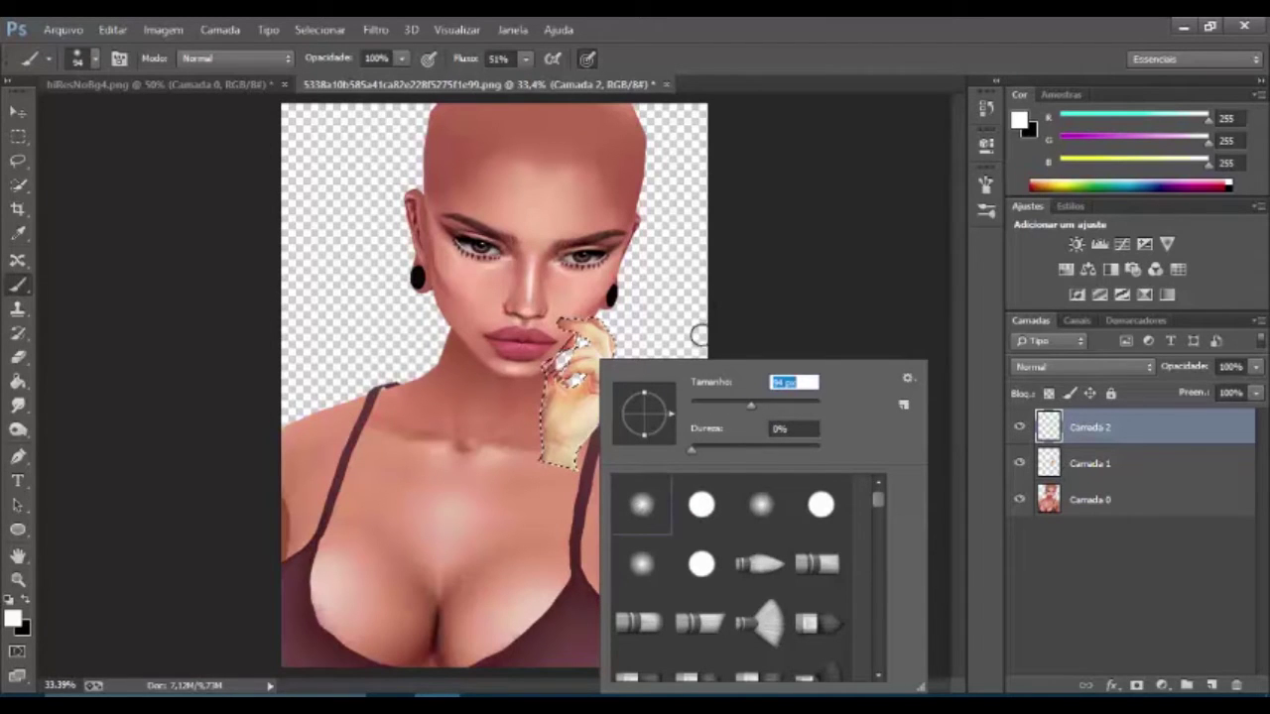
left_click(548, 483, "alt")
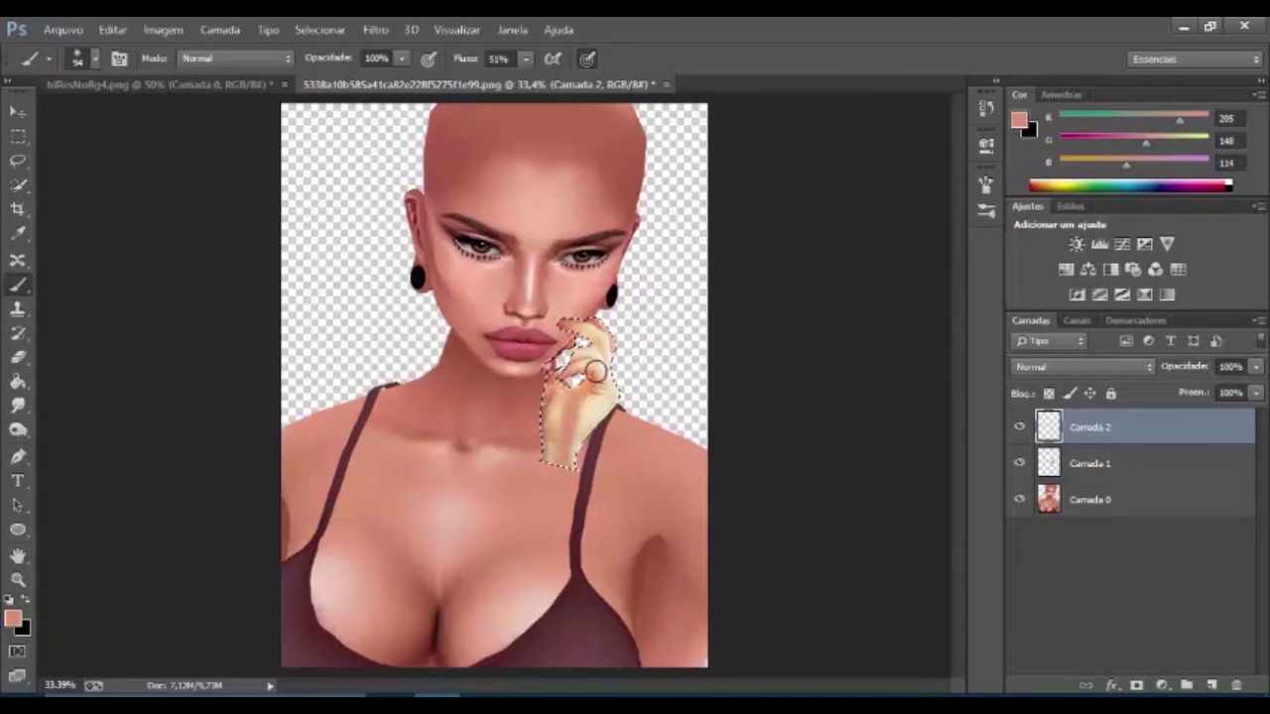
left_click_drag(579, 448, 619, 299)
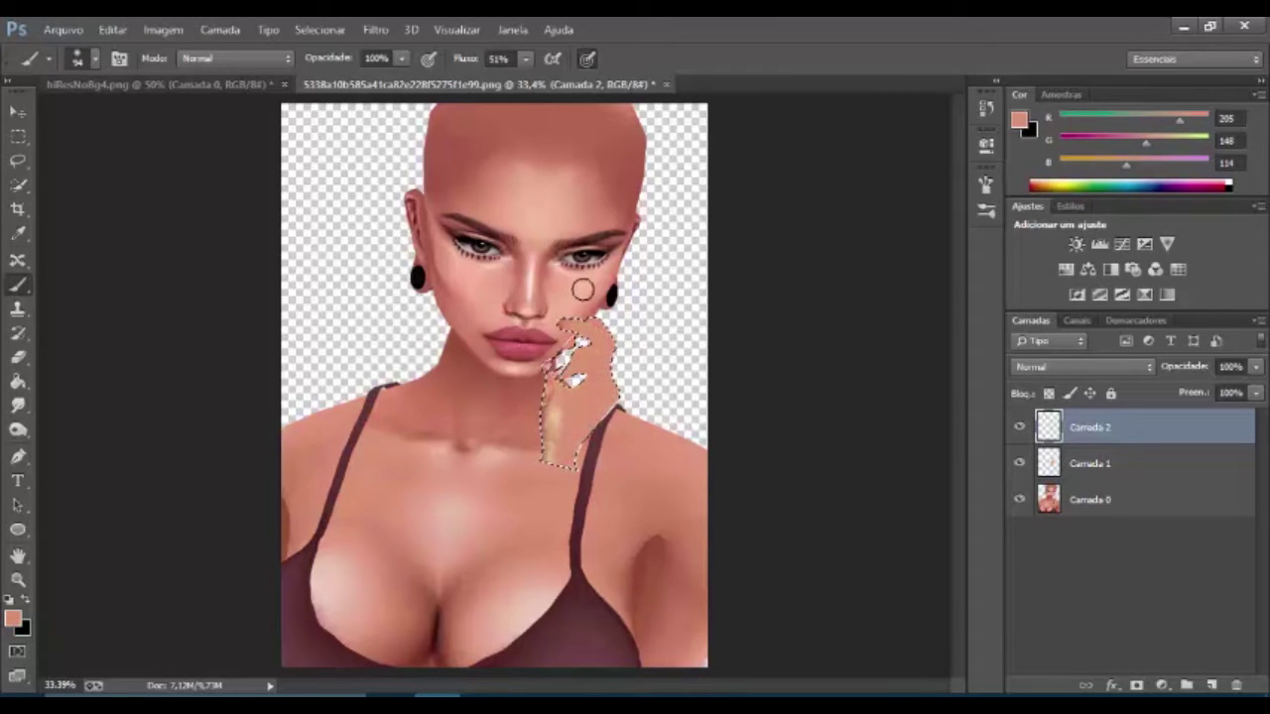
mouse_move(537, 477)
left_mouse_down()
mouse_move(533, 406)
mouse_move(568, 440)
left_mouse_up()
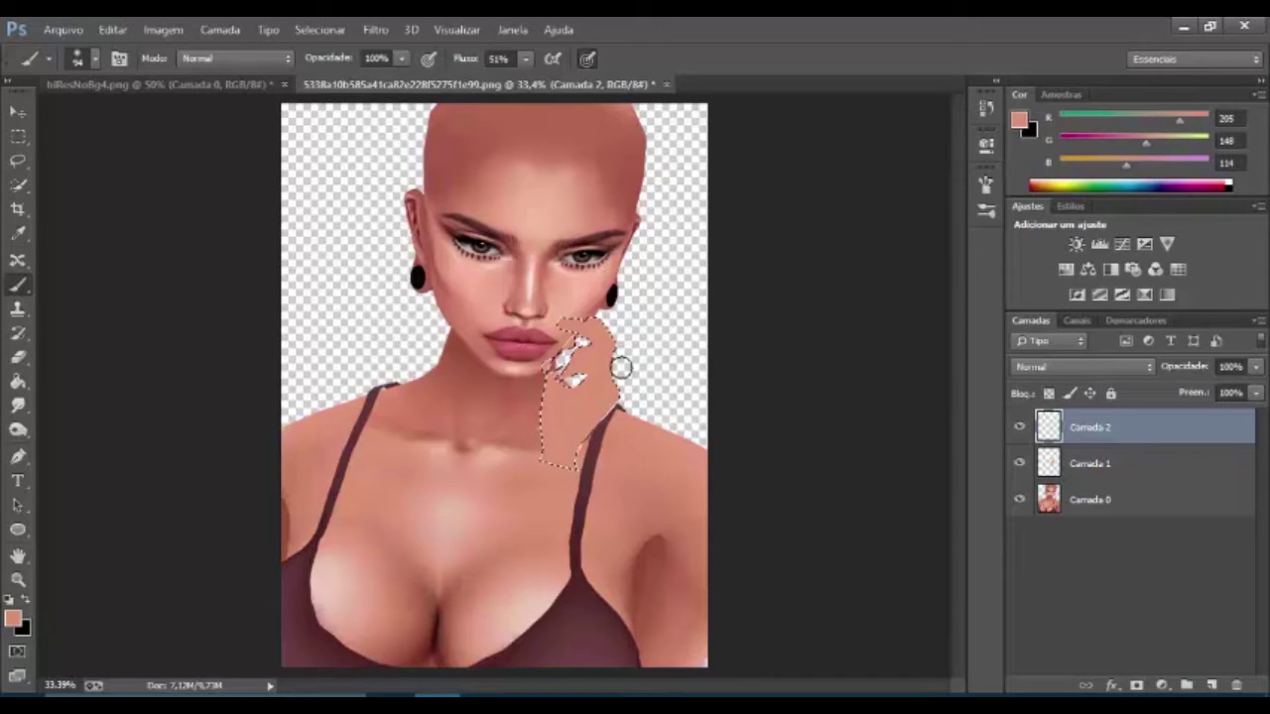
left_click_drag(589, 368, 566, 357)
key("ctrl+d")
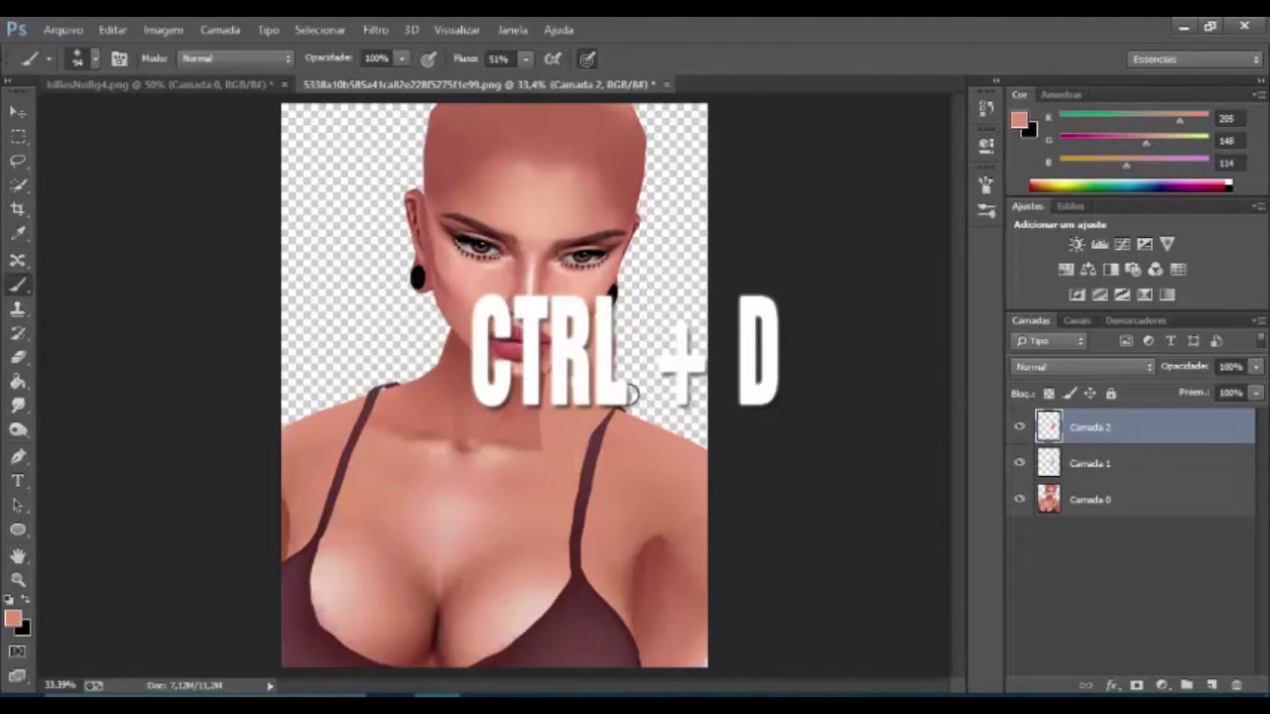
Zoom in, set a 14 px brush and paint skin over the transparent gap near the lips.
scroll(565, 382, "up", 3)
scroll(556, 382, "up", 1)
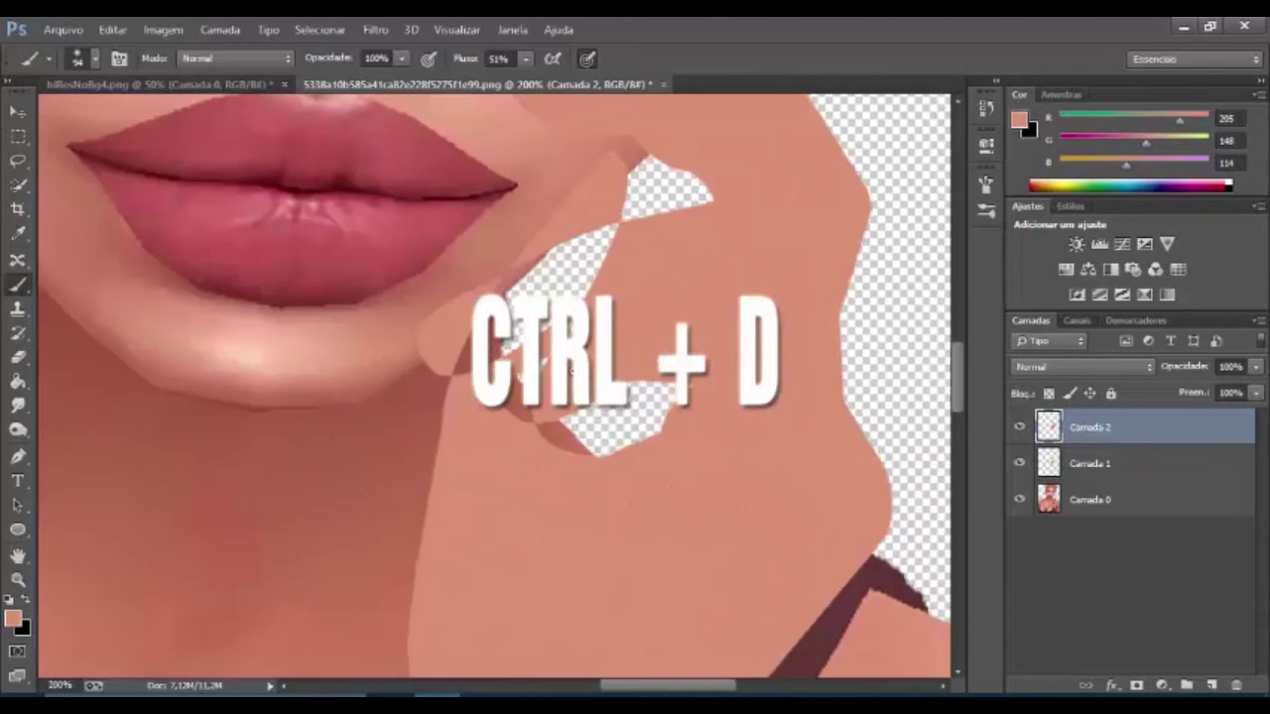
scroll(541, 372, "up", 2)
right_click(487, 284)
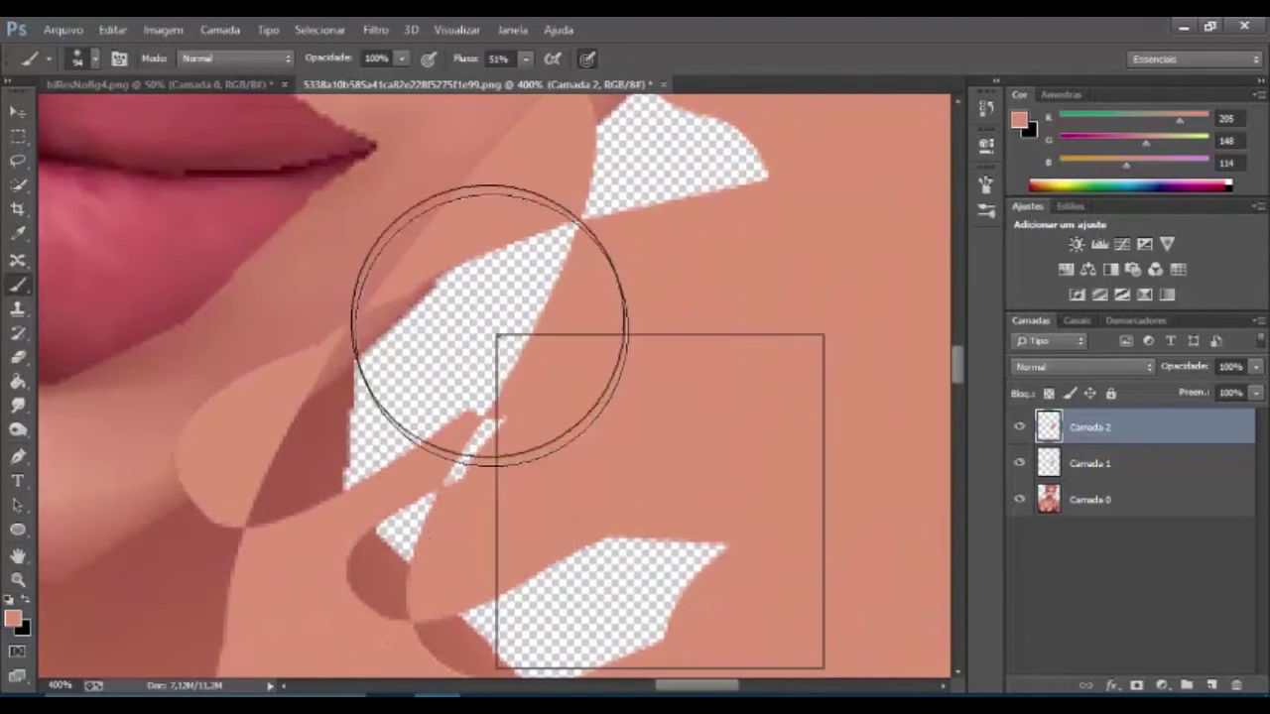
type("14")
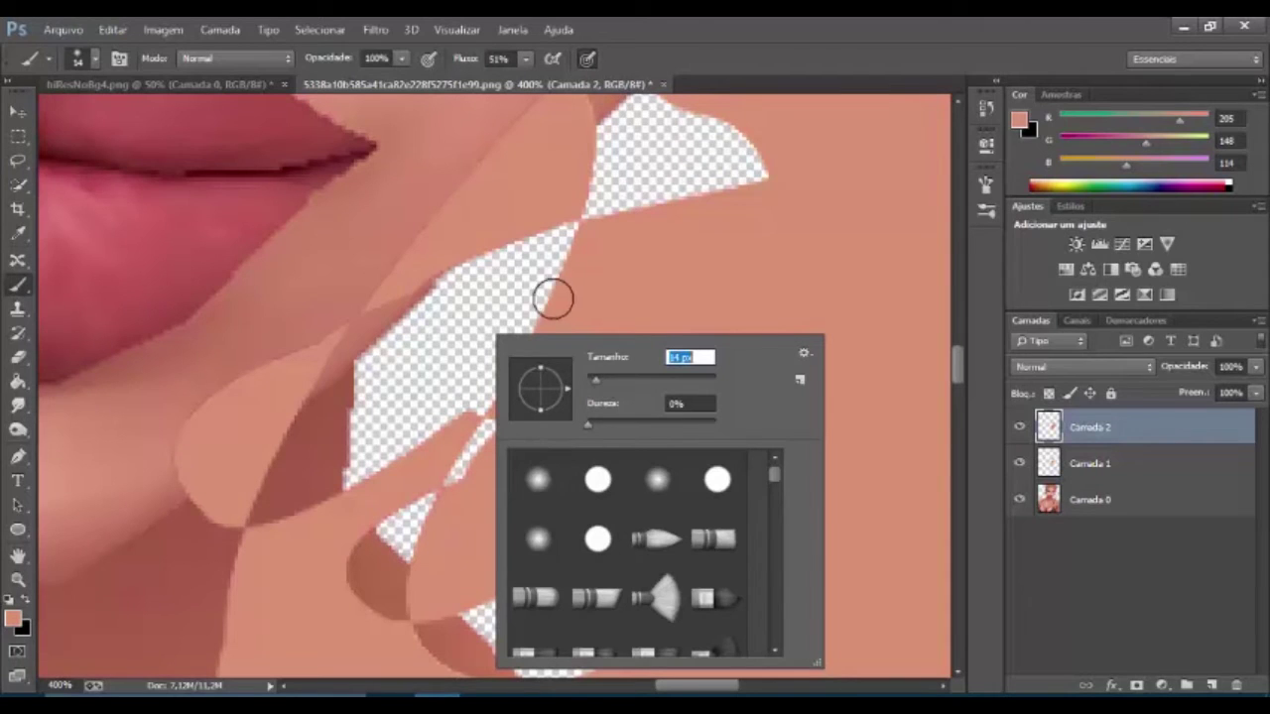
key("Return")
mouse_move(470, 304)
left_mouse_down()
mouse_move(459, 296)
mouse_move(380, 357)
mouse_move(387, 317)
mouse_move(320, 411)
mouse_move(314, 397)
mouse_move(255, 527)
mouse_move(417, 403)
mouse_move(424, 428)
mouse_move(391, 445)
mouse_move(428, 411)
mouse_move(430, 532)
mouse_move(430, 513)
mouse_move(393, 521)
mouse_move(368, 602)
mouse_move(403, 609)
left_mouse_up()
Fill the remaining transparent patches between the fingers, smooth the lower finger edge, and fit the image.
mouse_move(458, 527)
left_mouse_down()
mouse_move(496, 320)
mouse_move(470, 329)
left_mouse_up()
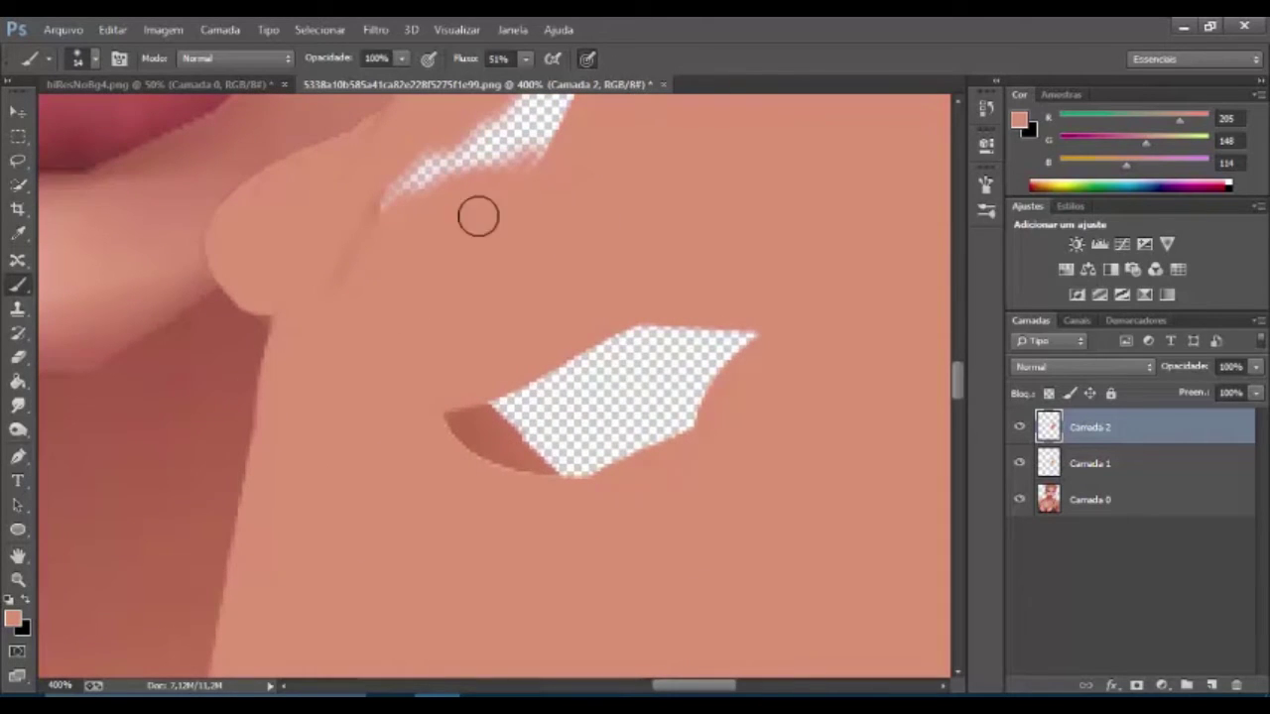
mouse_move(346, 244)
left_mouse_down()
mouse_move(420, 162)
mouse_move(491, 120)
mouse_move(485, 176)
mouse_move(536, 129)
left_mouse_up()
left_click_drag(435, 423, 354, 613)
mouse_move(476, 217)
left_mouse_down()
mouse_move(519, 182)
mouse_move(454, 318)
left_mouse_up()
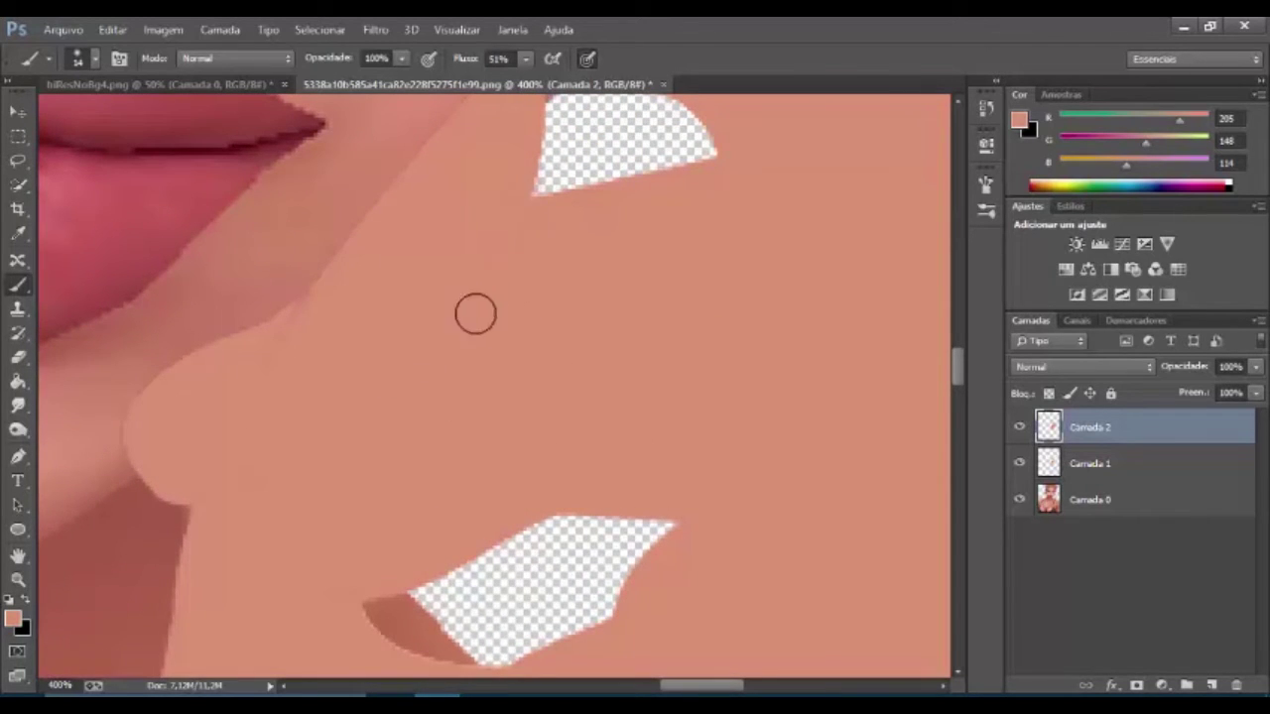
mouse_move(297, 334)
left_mouse_down()
mouse_move(314, 315)
mouse_move(283, 361)
left_mouse_up()
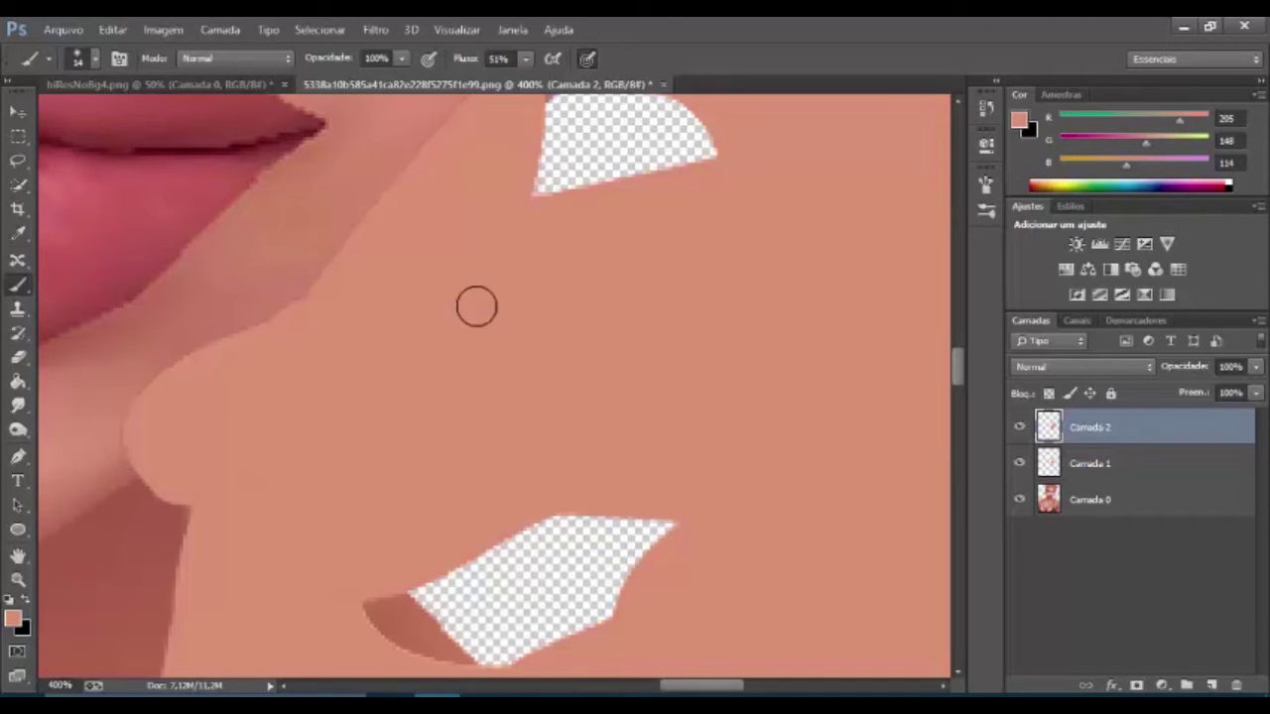
left_click_drag(722, 360, 621, 397)
mouse_move(476, 377)
left_mouse_down()
mouse_move(546, 629)
mouse_move(493, 273)
mouse_move(615, 283)
mouse_move(556, 592)
mouse_move(516, 261)
mouse_move(547, 499)
mouse_move(572, 371)
mouse_move(487, 497)
left_mouse_up()
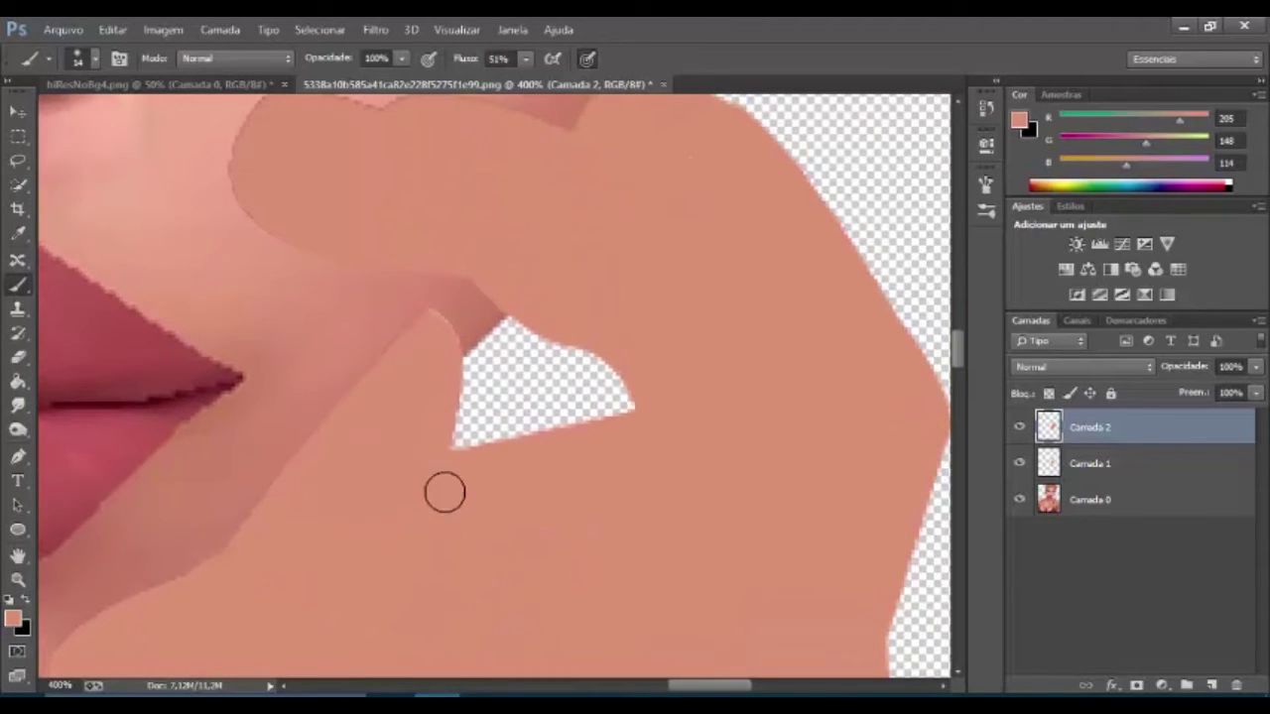
key("ctrl+0")
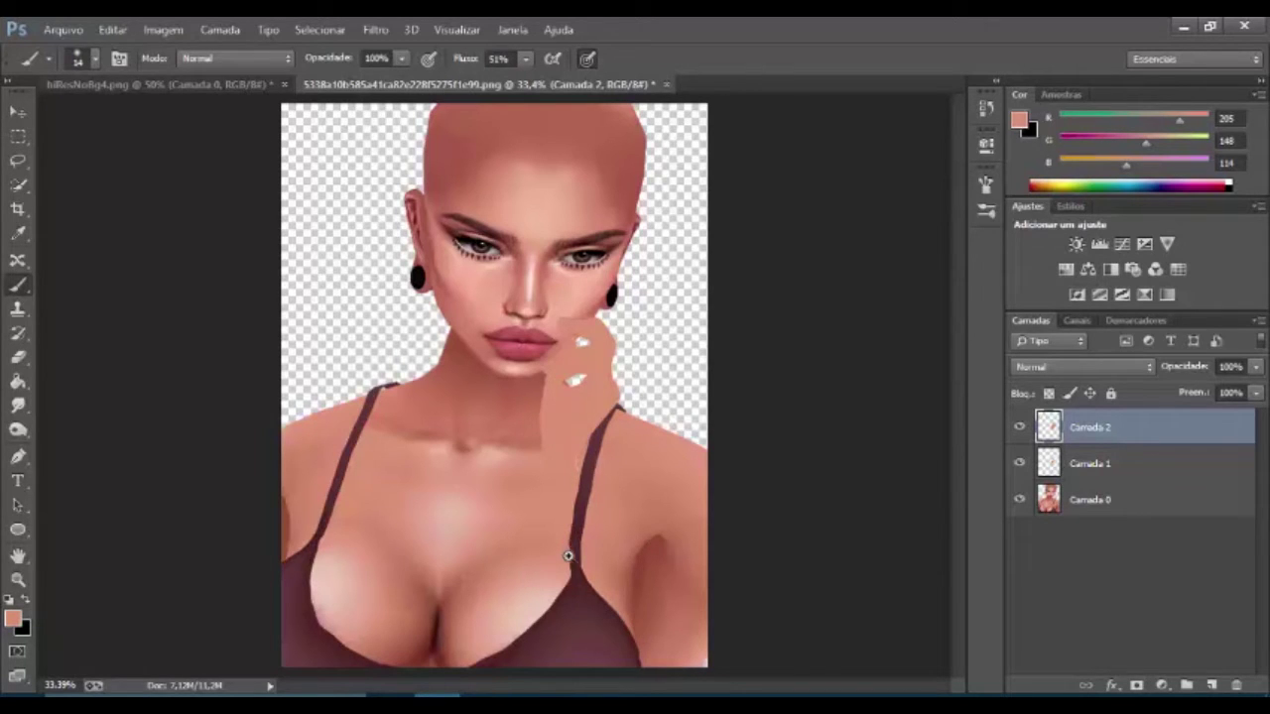
Trace a closed Pen path around the bra strap and cup on the right of the chest.
scroll(568, 556, "up", 1)
scroll(530, 405, "up", 1)
left_click_drag(539, 368, 496, 420)
left_click(18, 456)
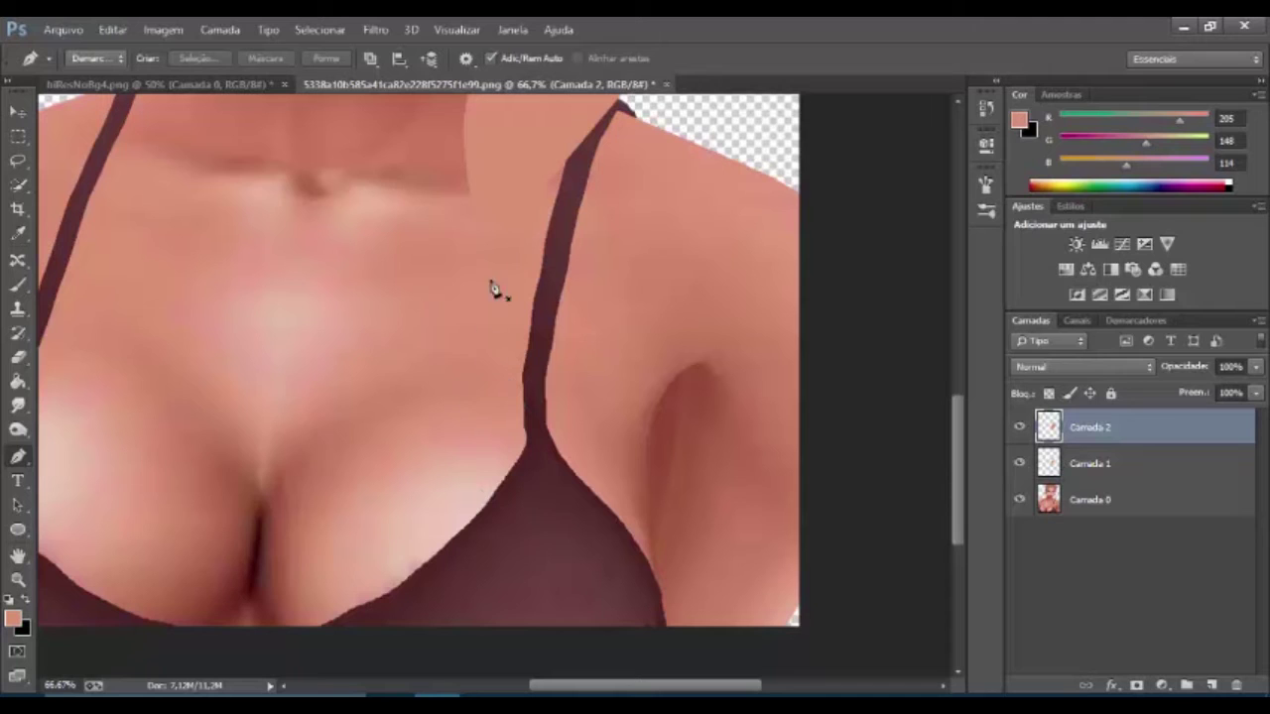
left_click(462, 212)
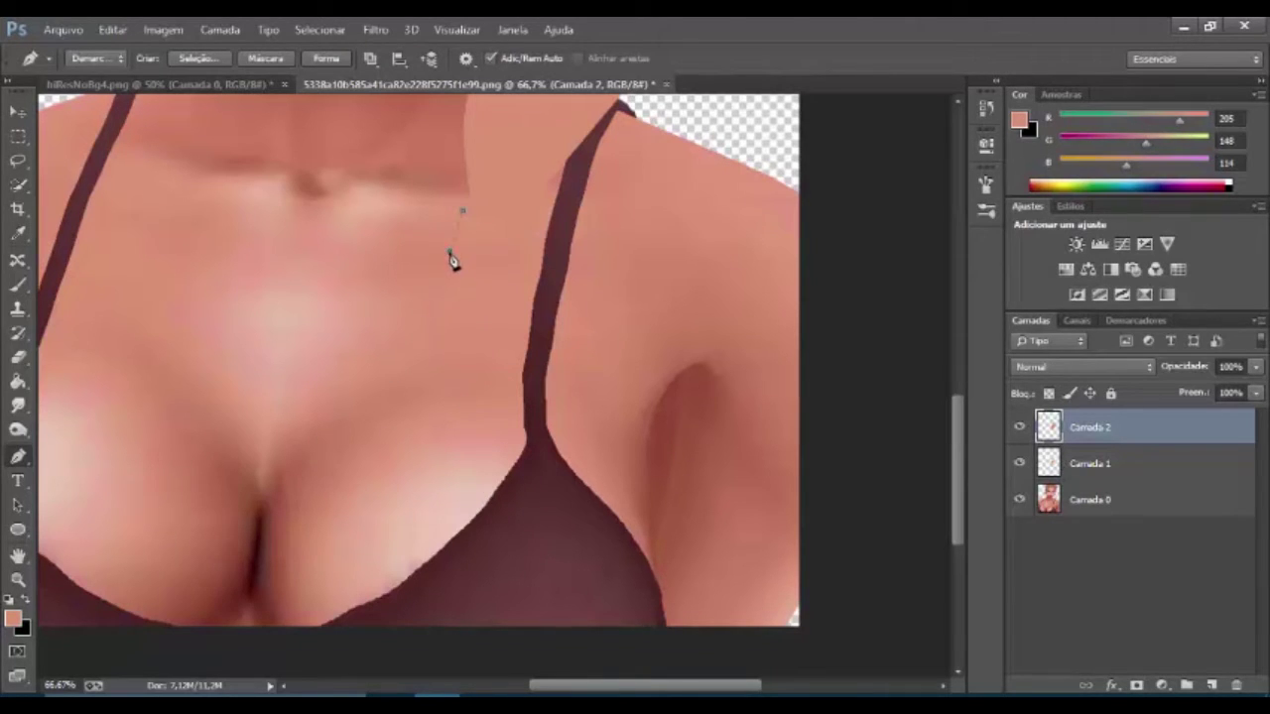
left_click_drag(419, 637, 421, 656)
left_click(620, 653)
left_click(539, 268)
left_click_drag(536, 229, 521, 216)
left_click(463, 211)
Convert the closed path into a selection and ready the Brush tool.
left_click(197, 57)
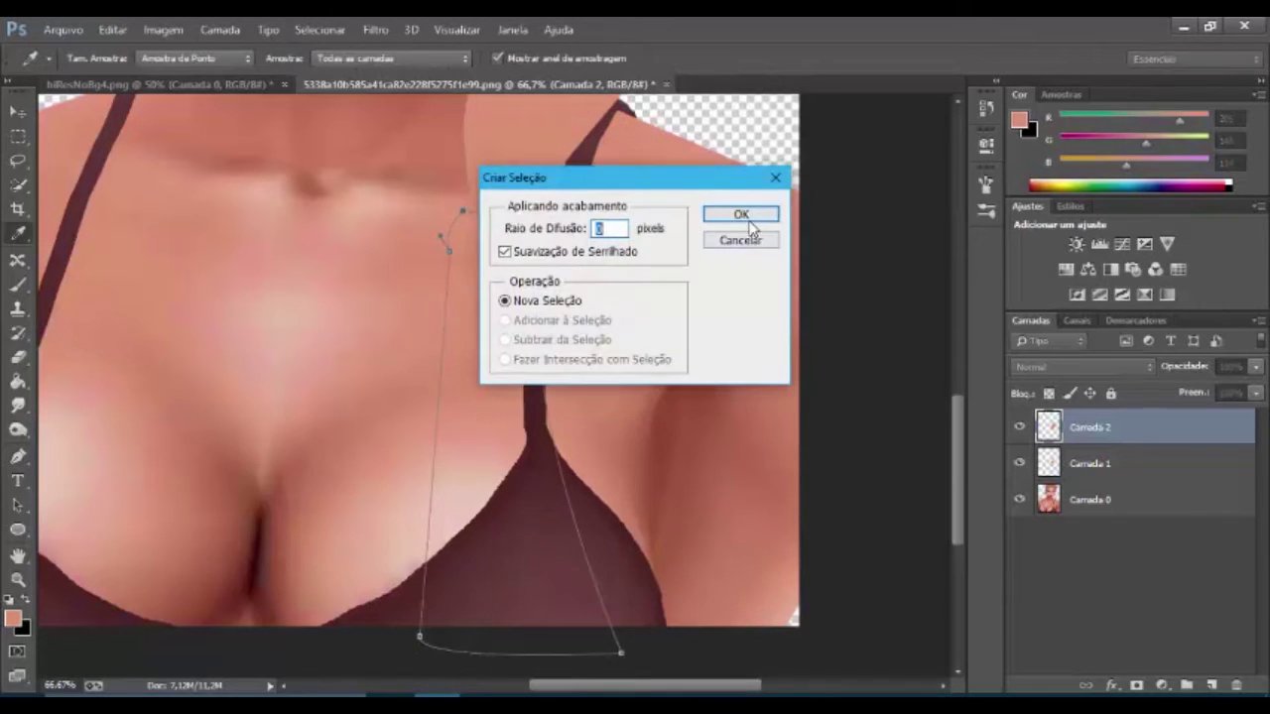
left_click(754, 214)
left_click(18, 284)
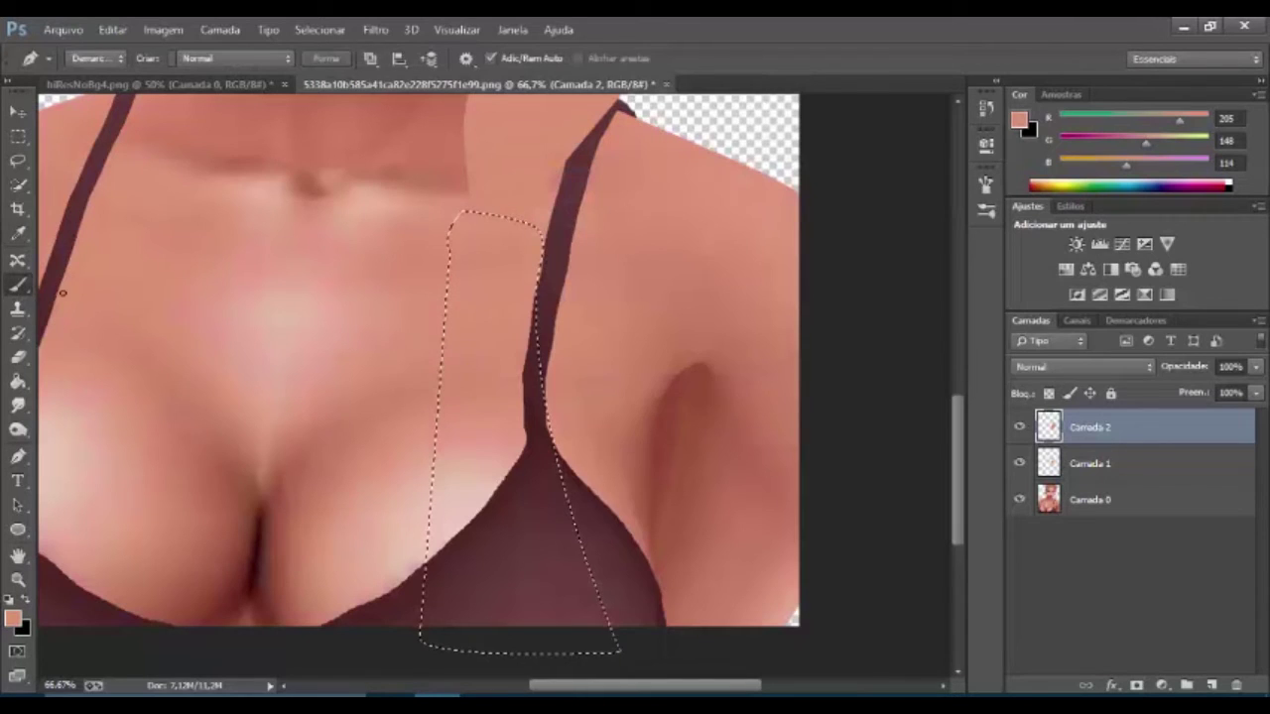
right_click(506, 333)
key("Return")
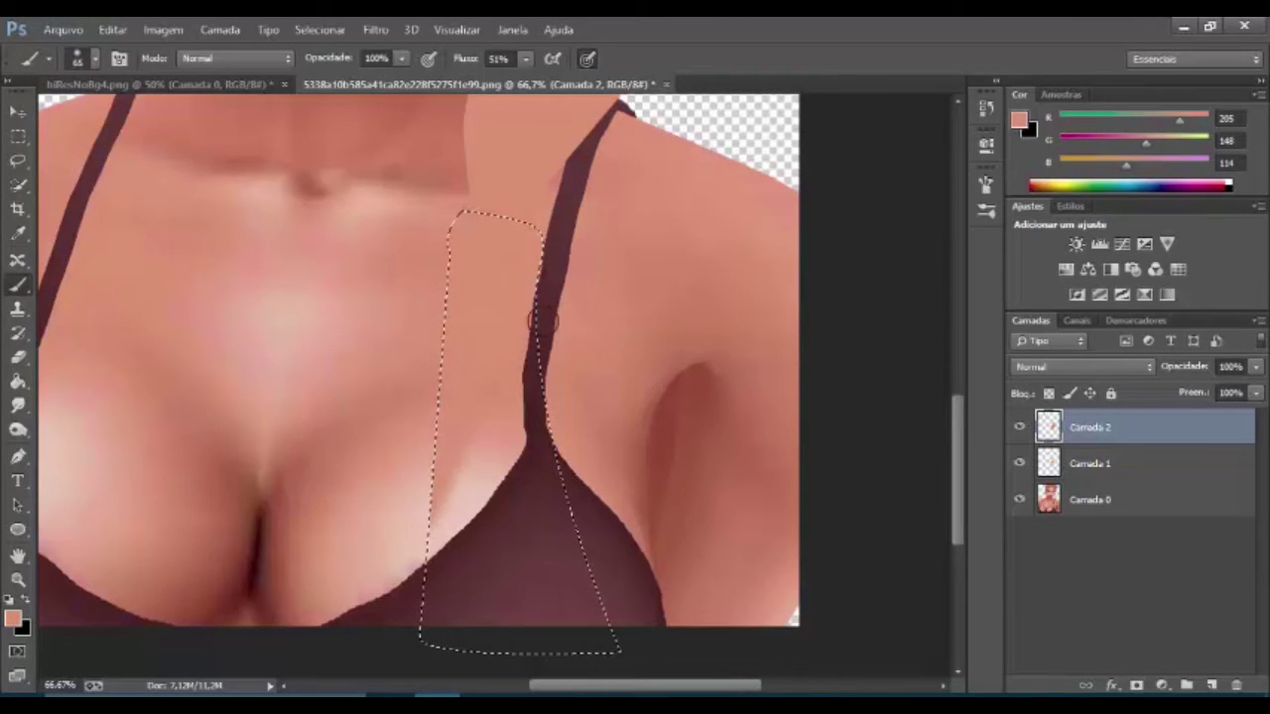
Paint skin tone over the bra strap and cup inside the selection, then deselect.
left_click_drag(417, 472, 593, 445)
left_click_drag(536, 496, 552, 681)
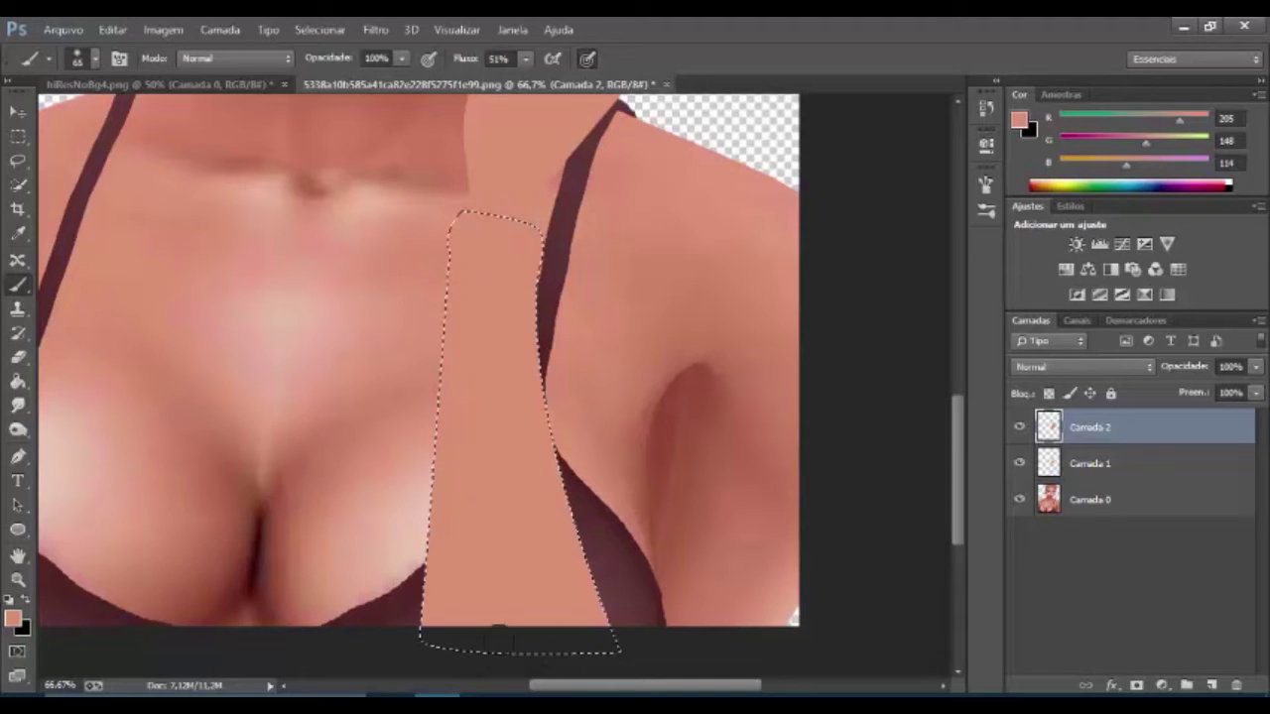
key("ctrl+d")
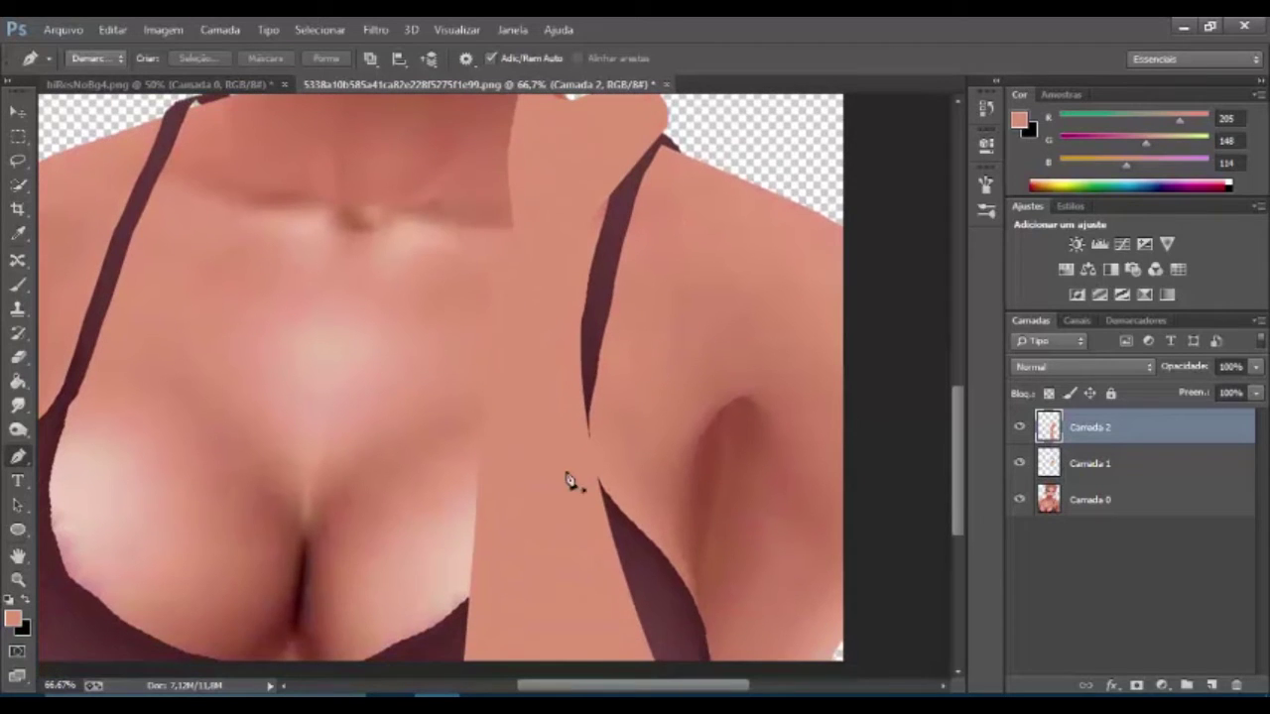
Load Camada 2's painted shape as a selection, compare by toggling its visibility, and return to the Brush.
key("ctrl+Return")
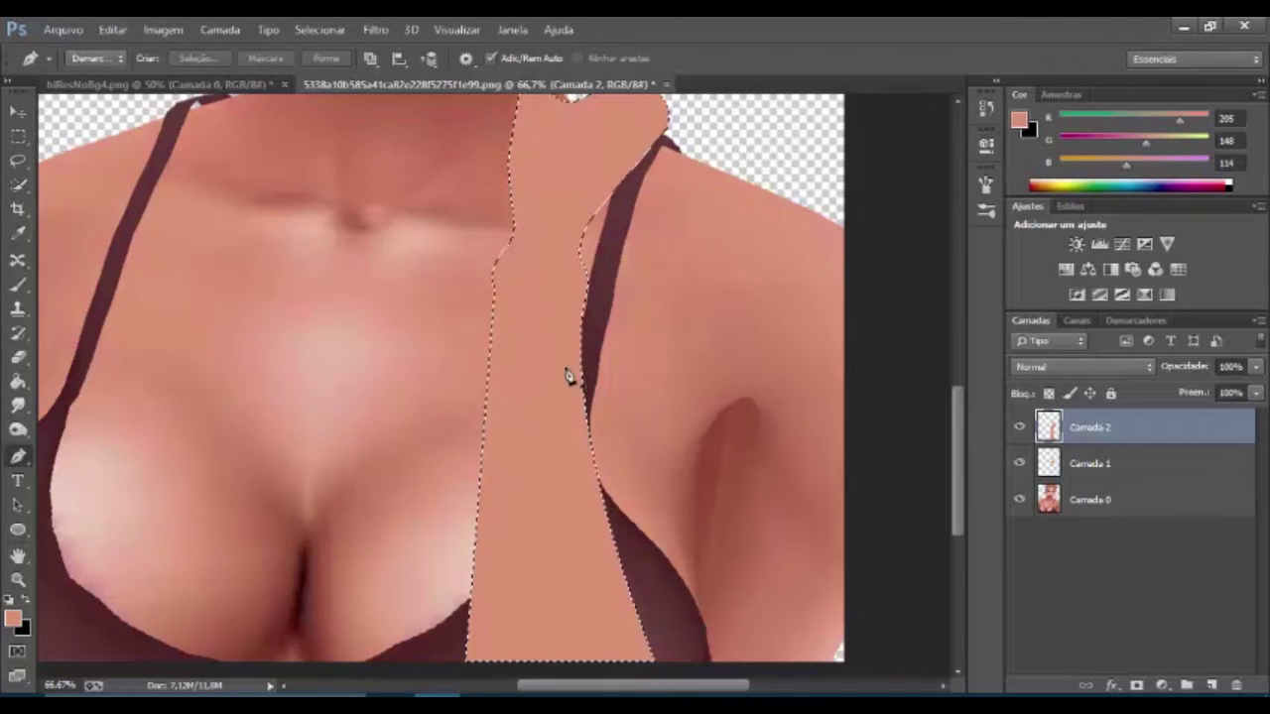
left_click(1019, 427)
left_click_drag(650, 369, 635, 543)
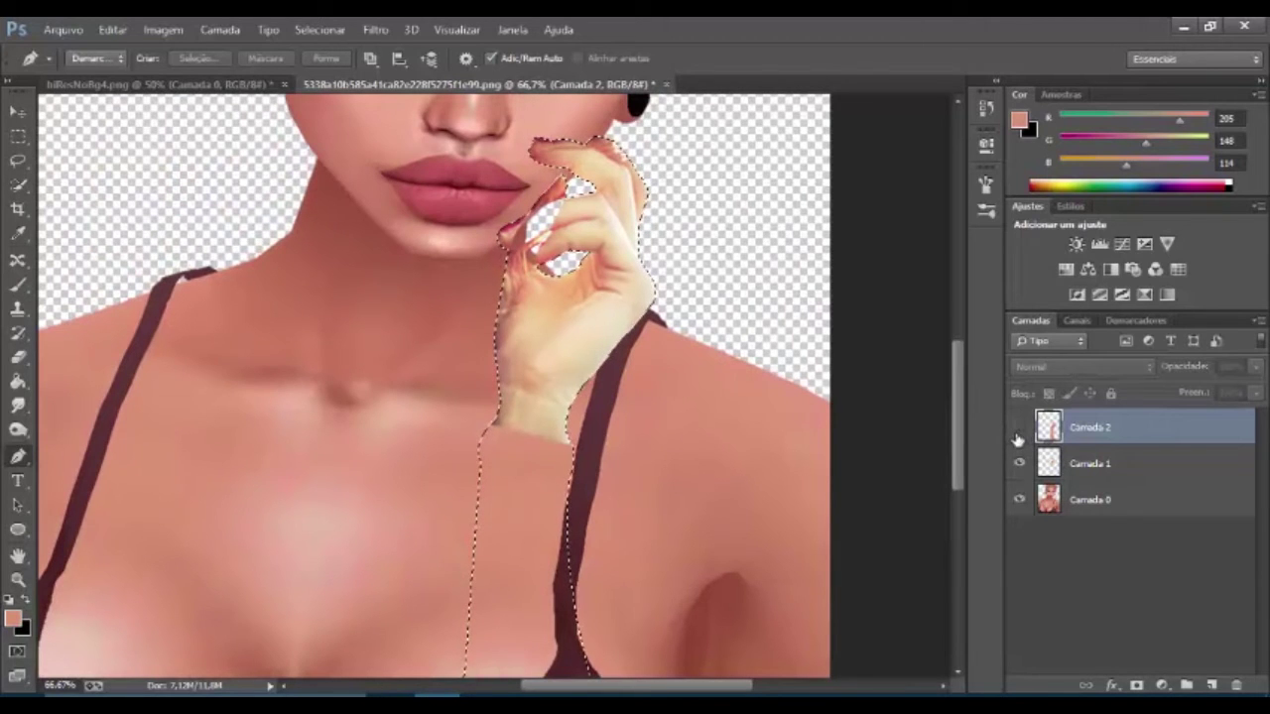
left_click(1019, 427)
key("ctrl+d")
scroll(670, 380, "down", 5)
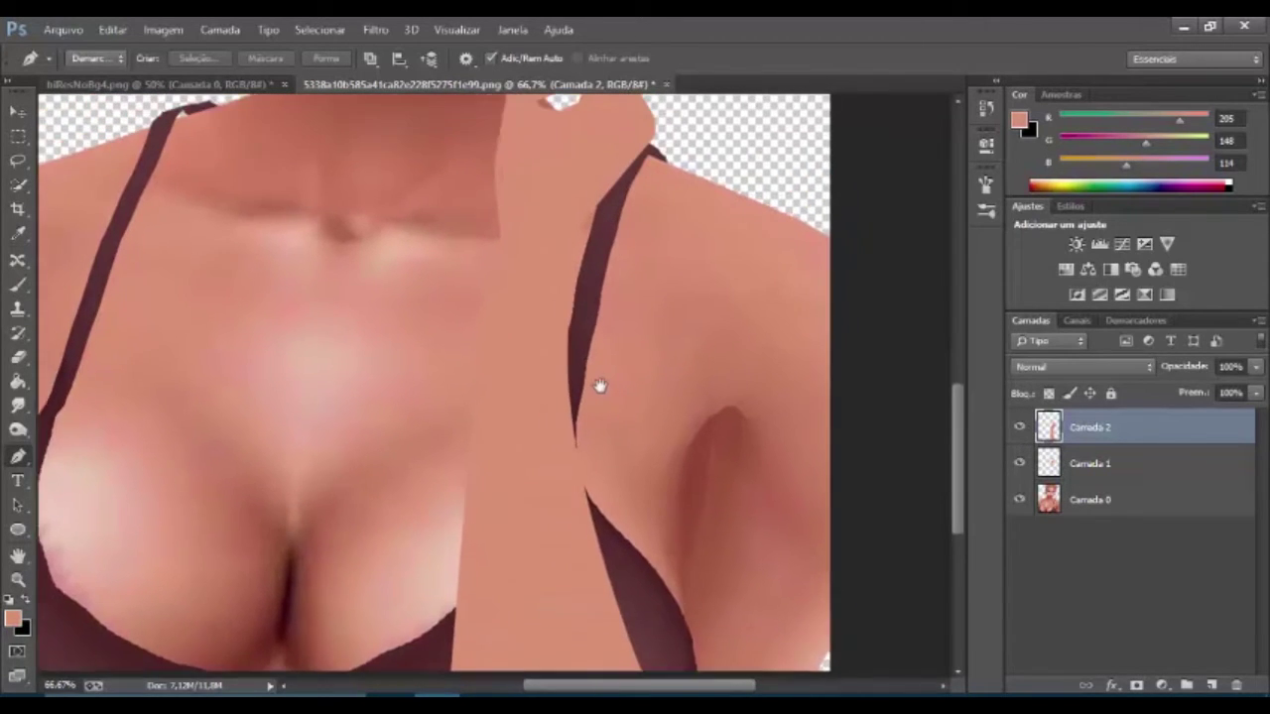
scroll(377, 287, "up", 3)
key("ctrl+shift+d")
key("b")
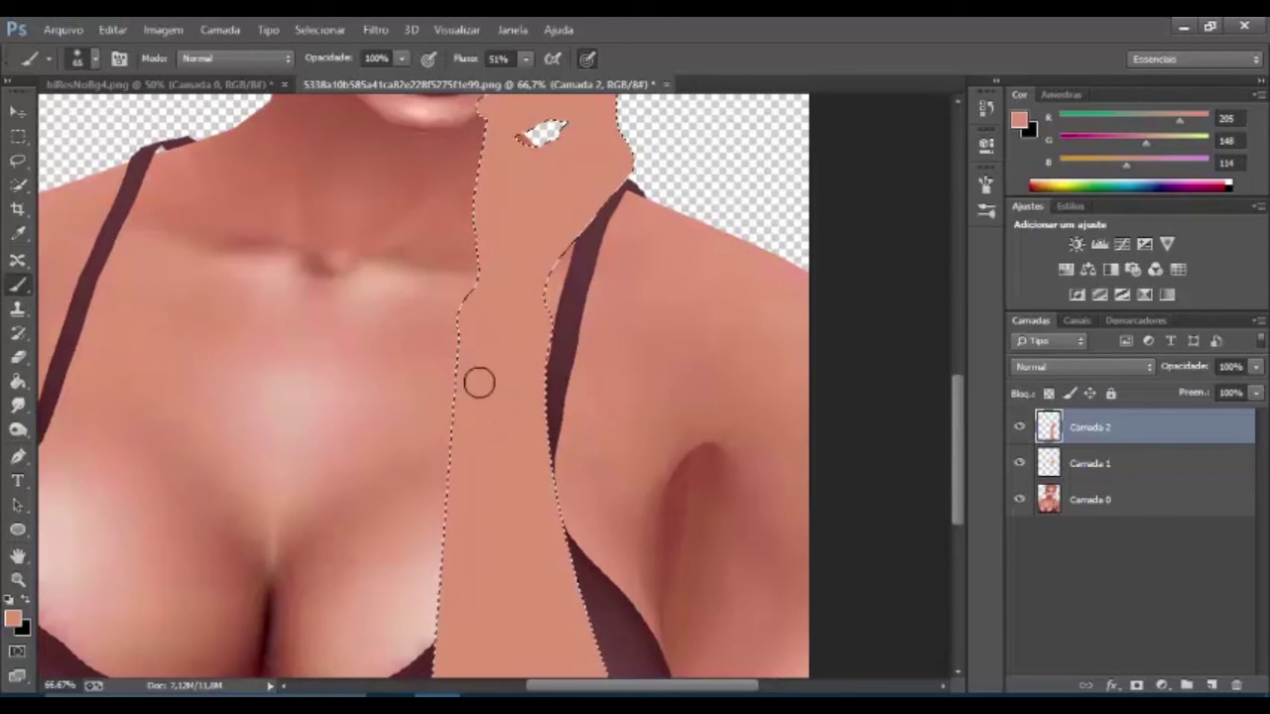
Set the brush to 81 px size with 40% hardness, with the forearm strip in view.
right_click(512, 345)
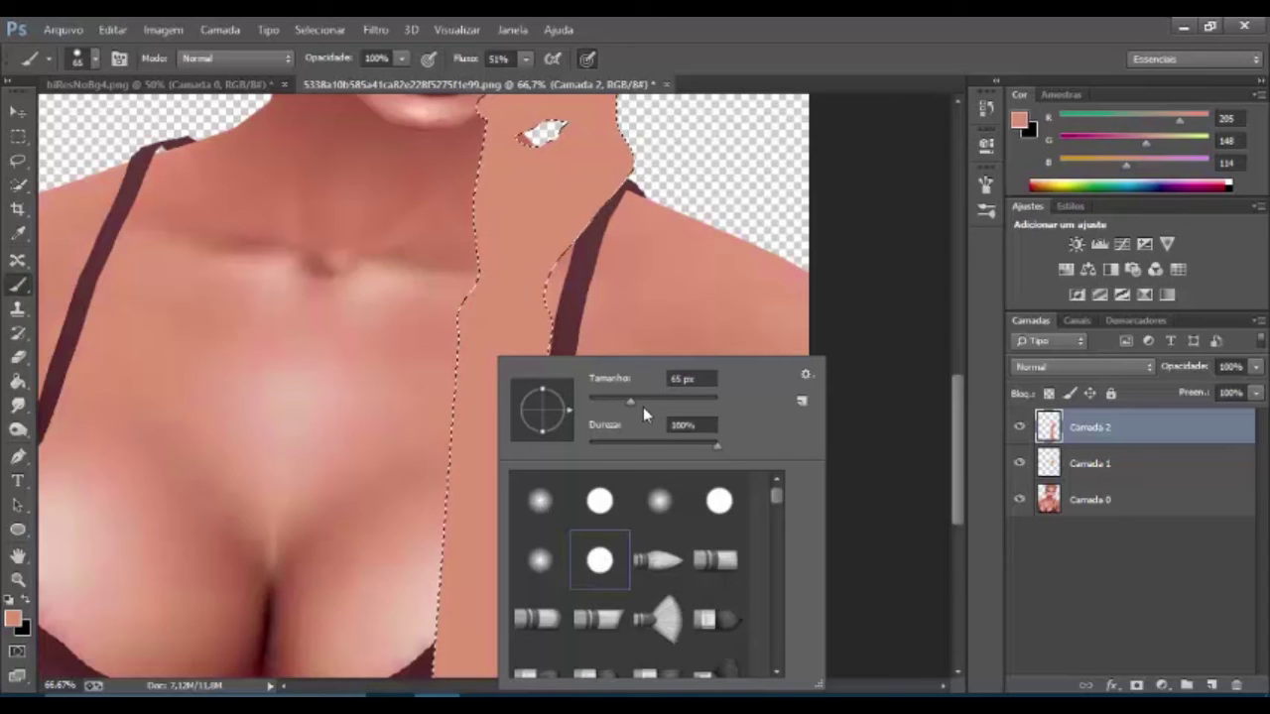
left_click_drag(637, 402, 641, 403)
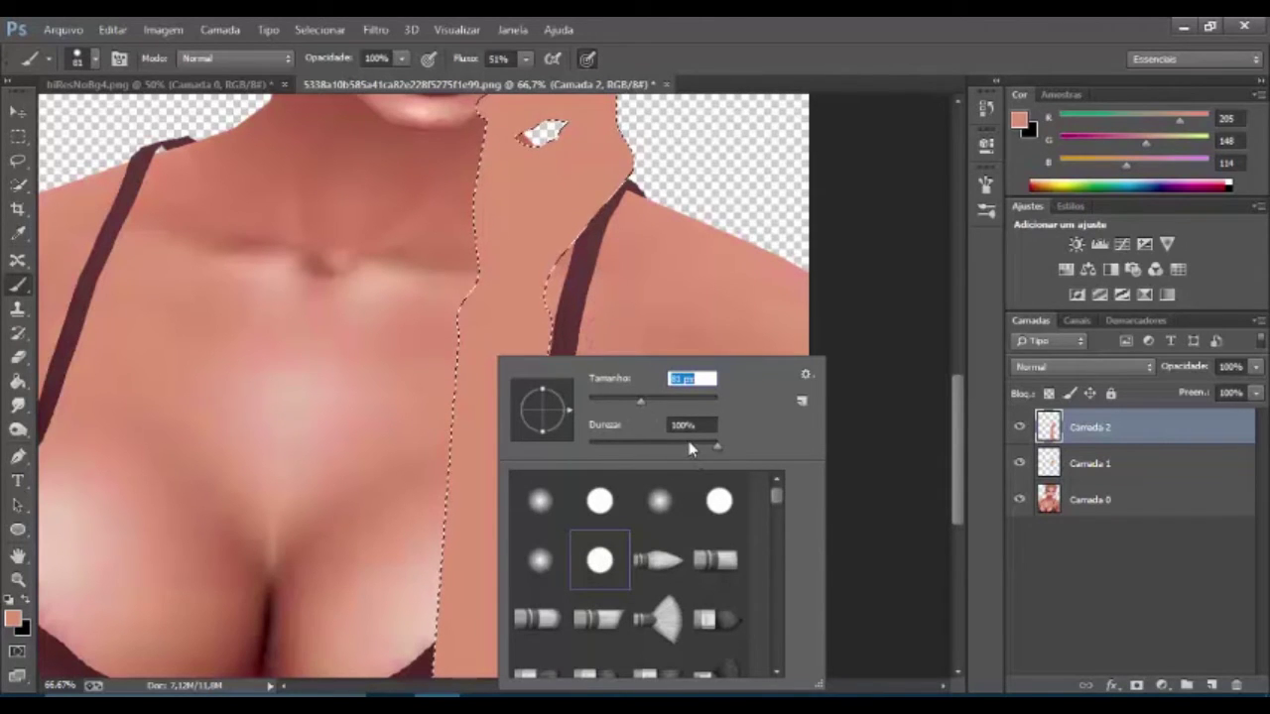
left_click_drag(691, 449, 667, 448)
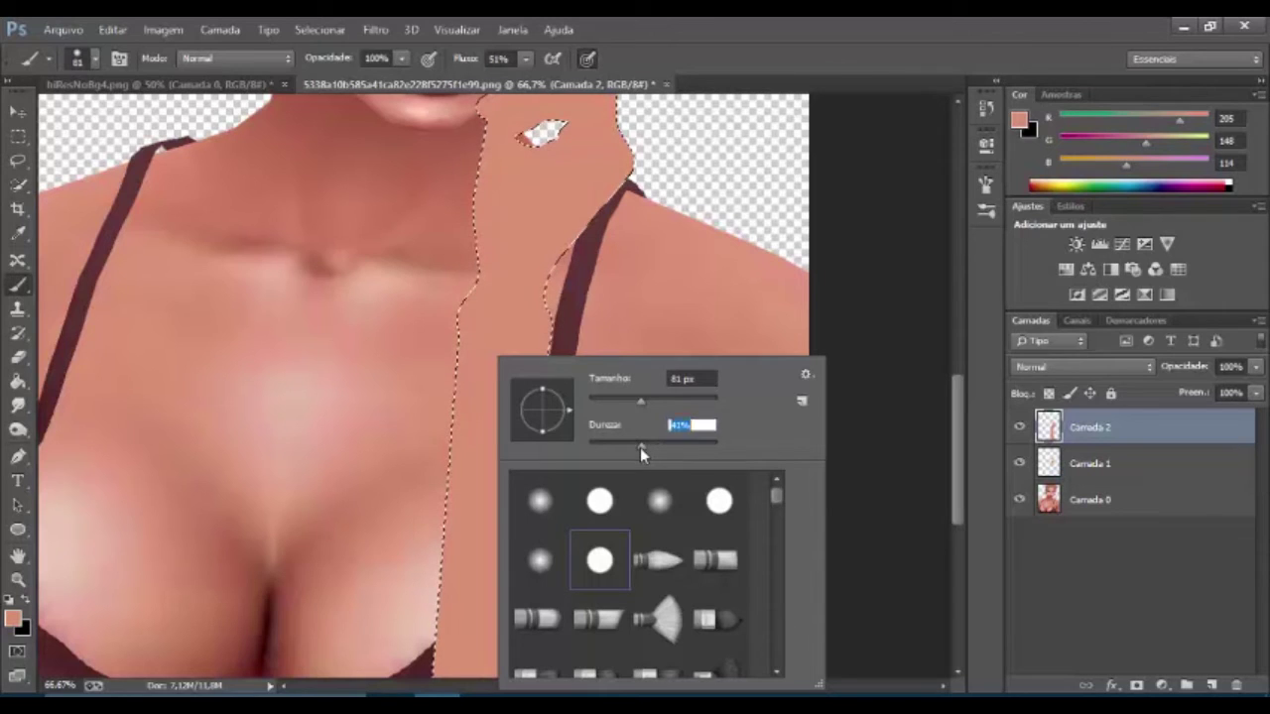
left_click_drag(639, 449, 641, 448)
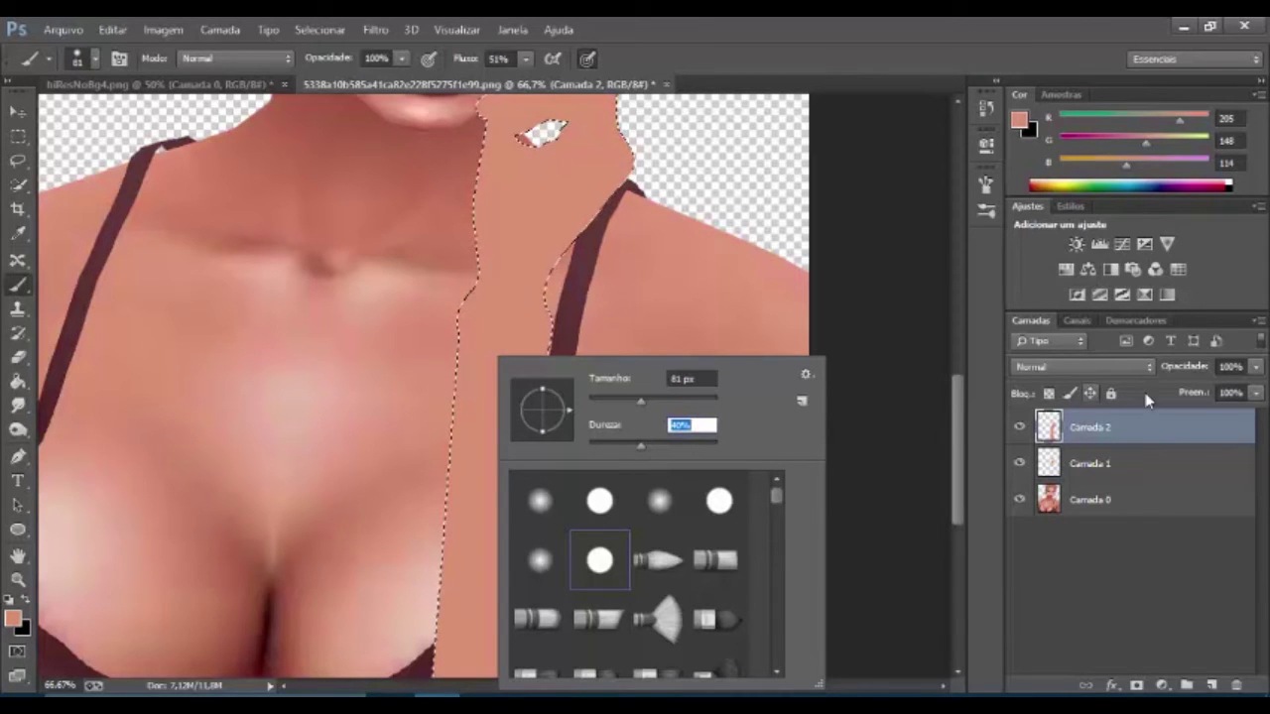
left_click(1124, 428)
left_click_drag(298, 368, 328, 229)
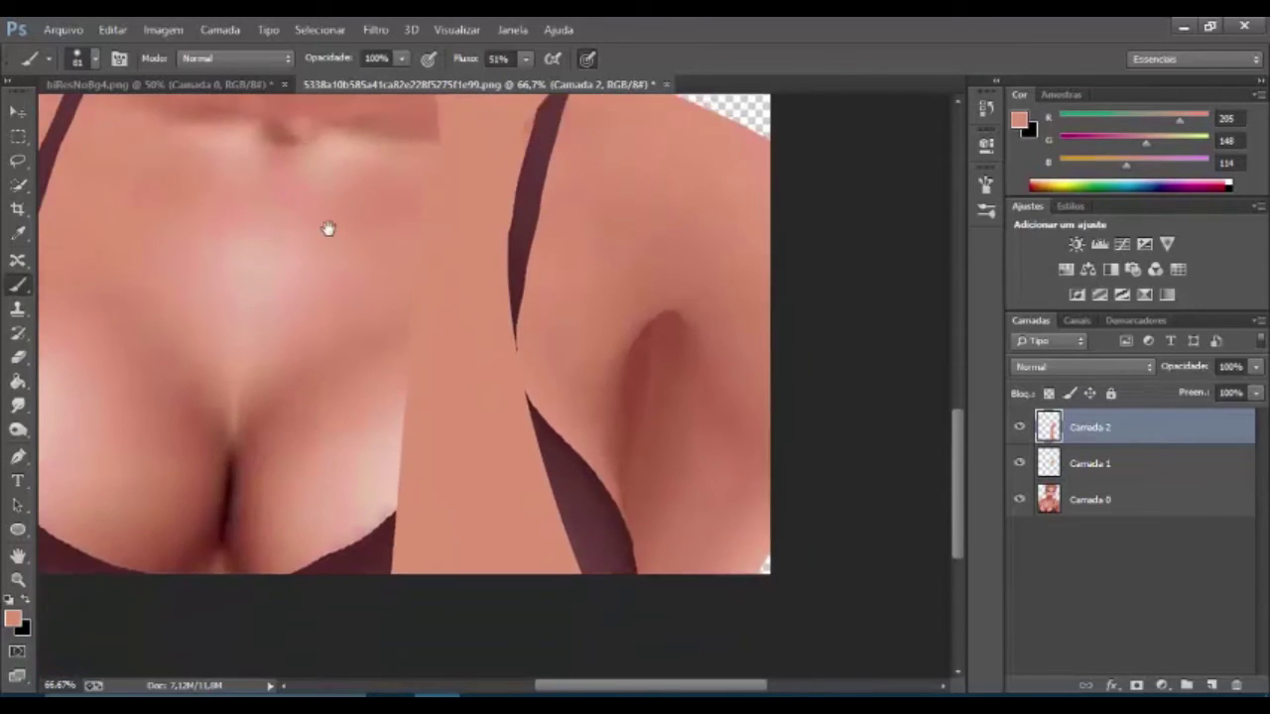
left_click_drag(324, 302, 406, 426)
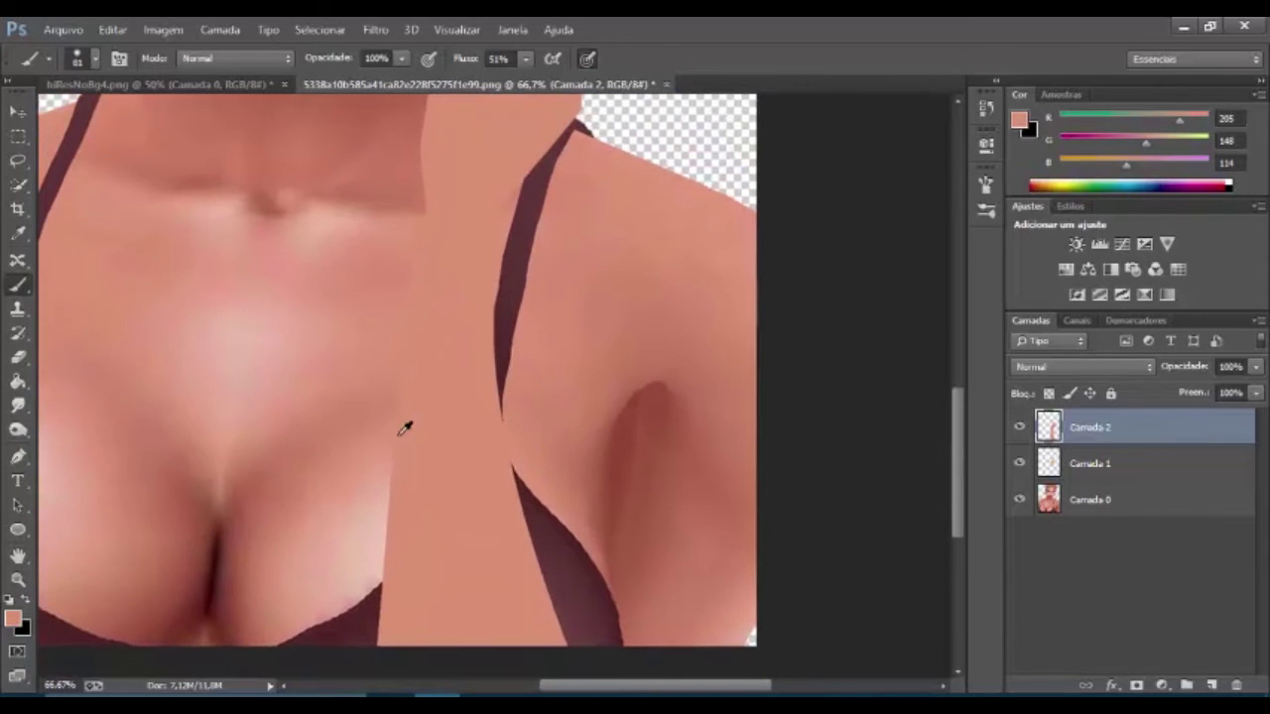
Set the foreground colour to the darker skin shade #af7755 (R175 G119 B85).
left_click(15, 621)
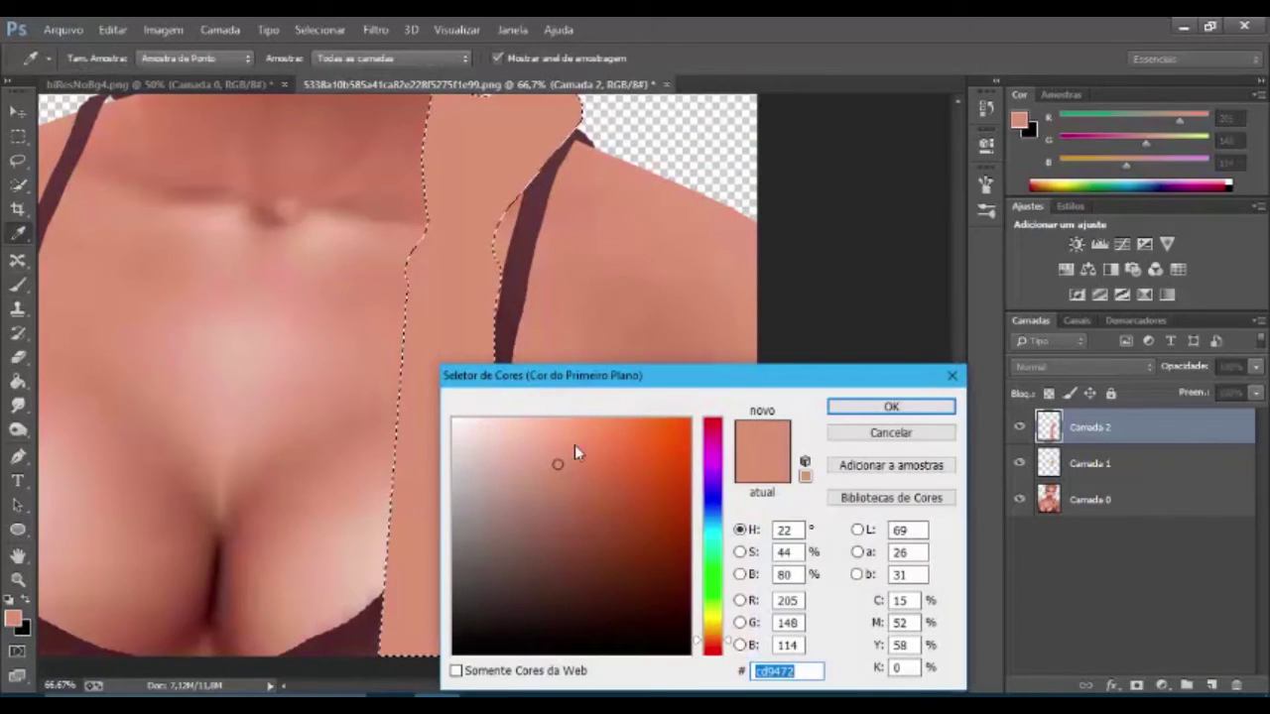
left_click(566, 480)
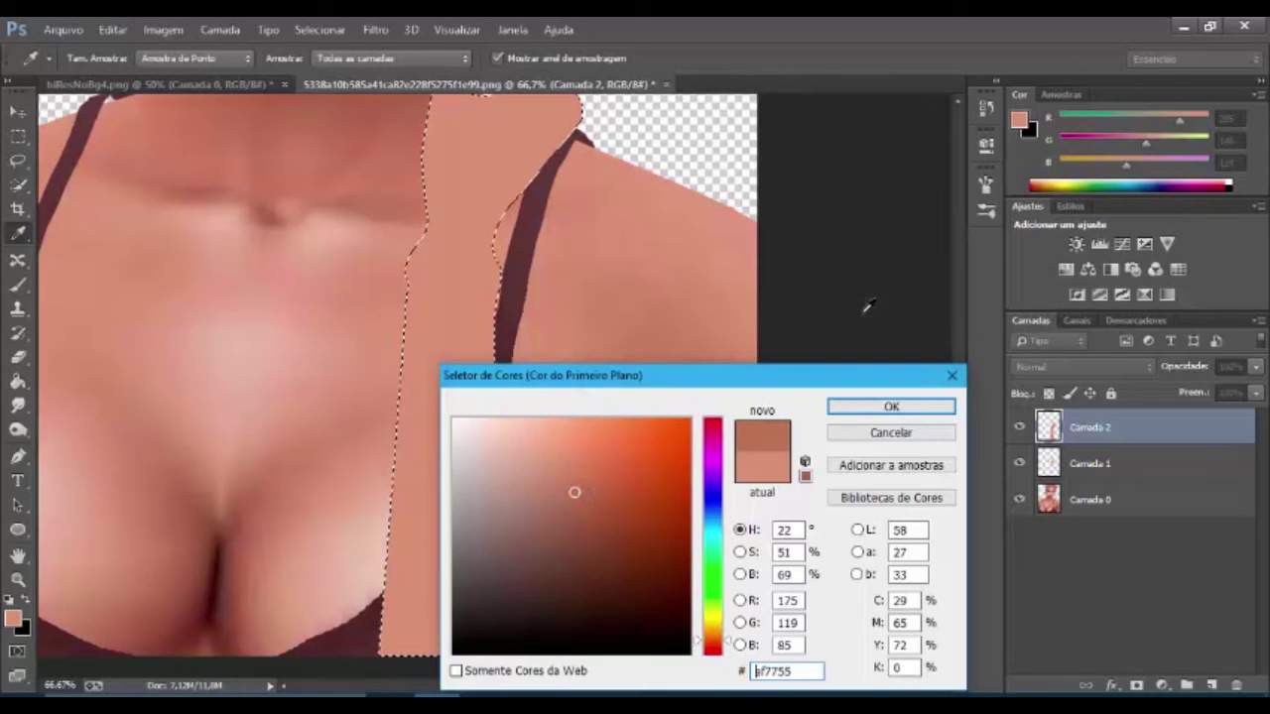
left_click(871, 407)
key("b")
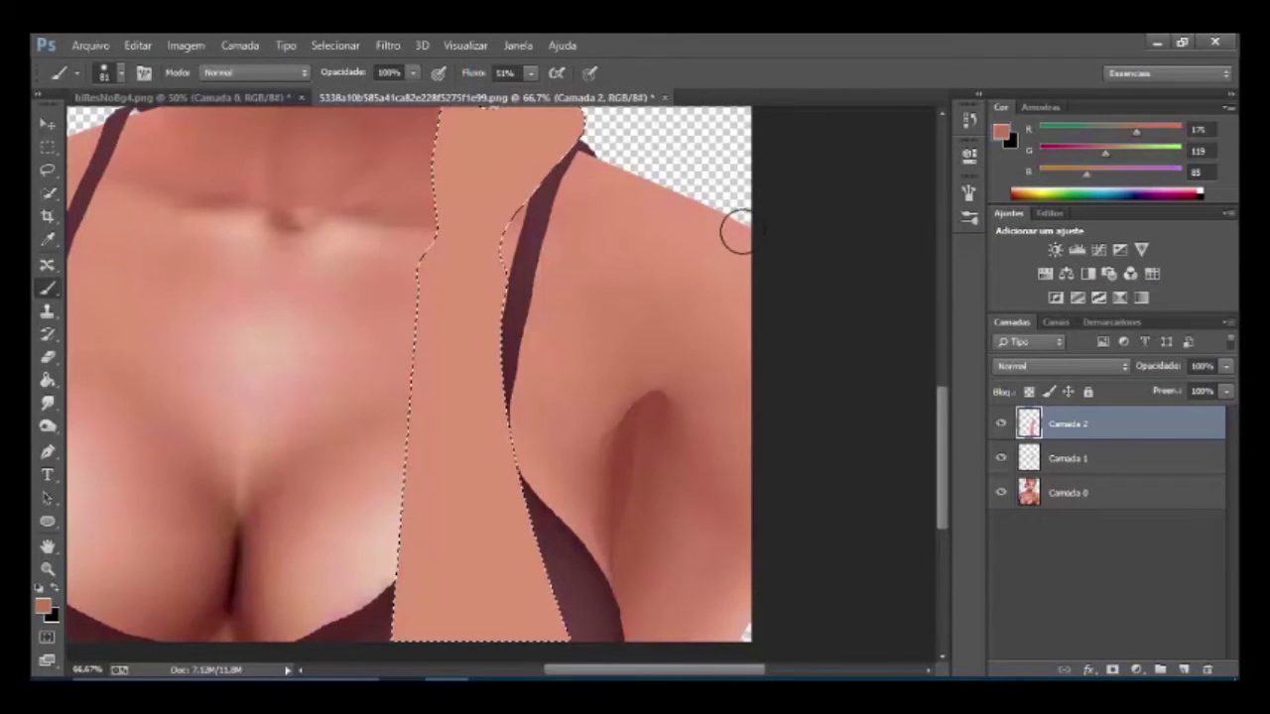
Shade darker strokes along the forearm's left and right edges inside the selection.
mouse_move(418, 275)
left_mouse_down()
mouse_move(397, 531)
mouse_move(406, 475)
left_mouse_up()
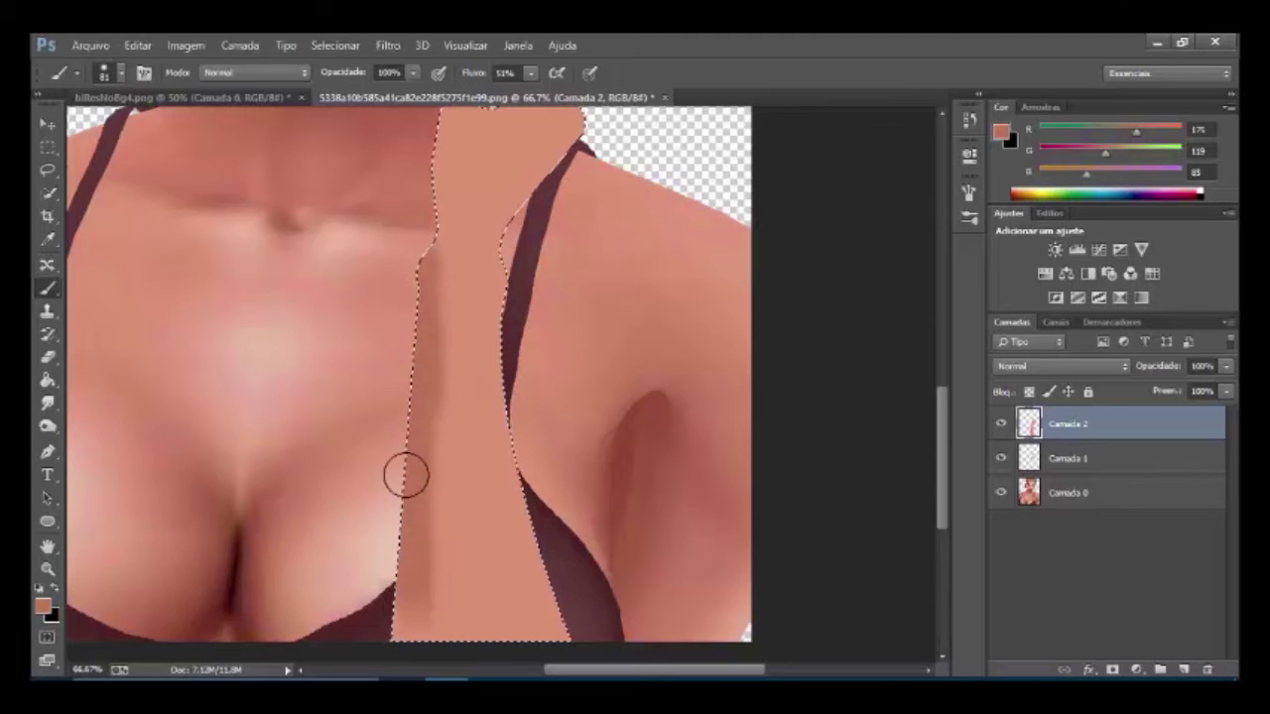
left_click_drag(402, 551, 411, 439)
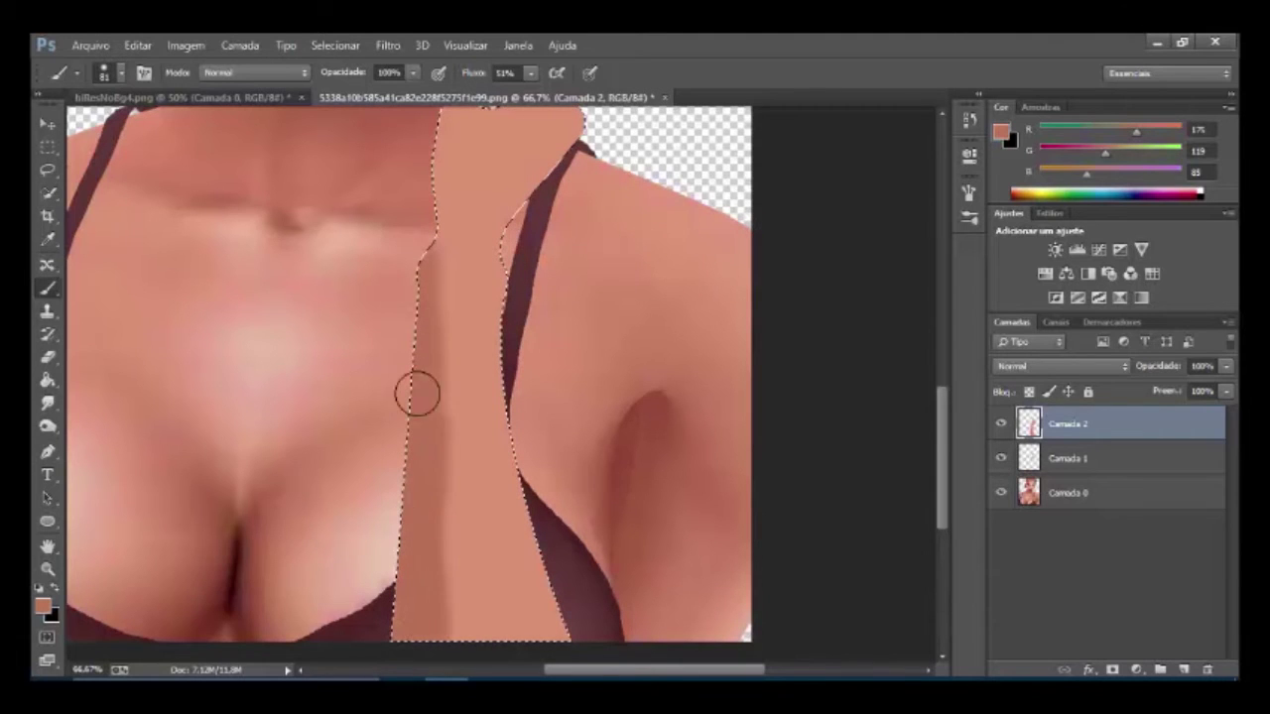
mouse_move(491, 263)
left_mouse_down()
mouse_move(553, 643)
mouse_move(508, 372)
left_mouse_up()
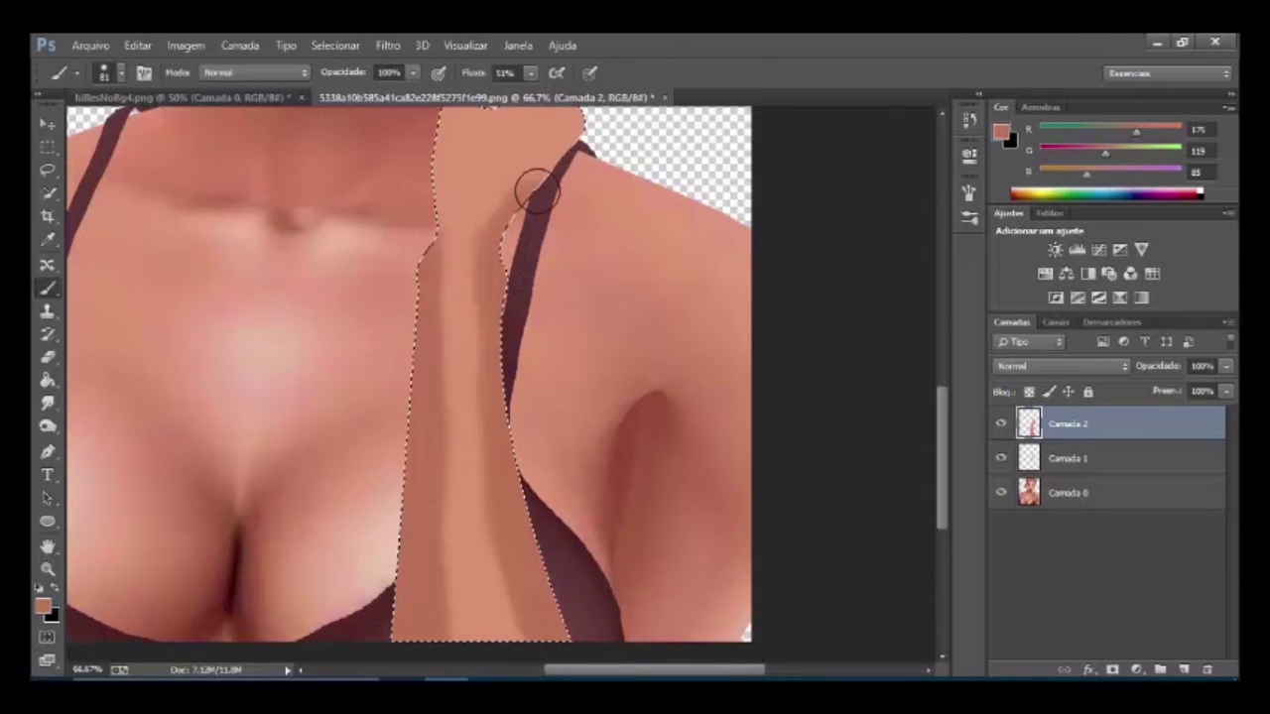
key("ctrl+d")
mouse_move(576, 283)
left_mouse_down()
mouse_move(546, 487)
mouse_move(537, 475)
left_mouse_up()
key("ctrl+shift+d")
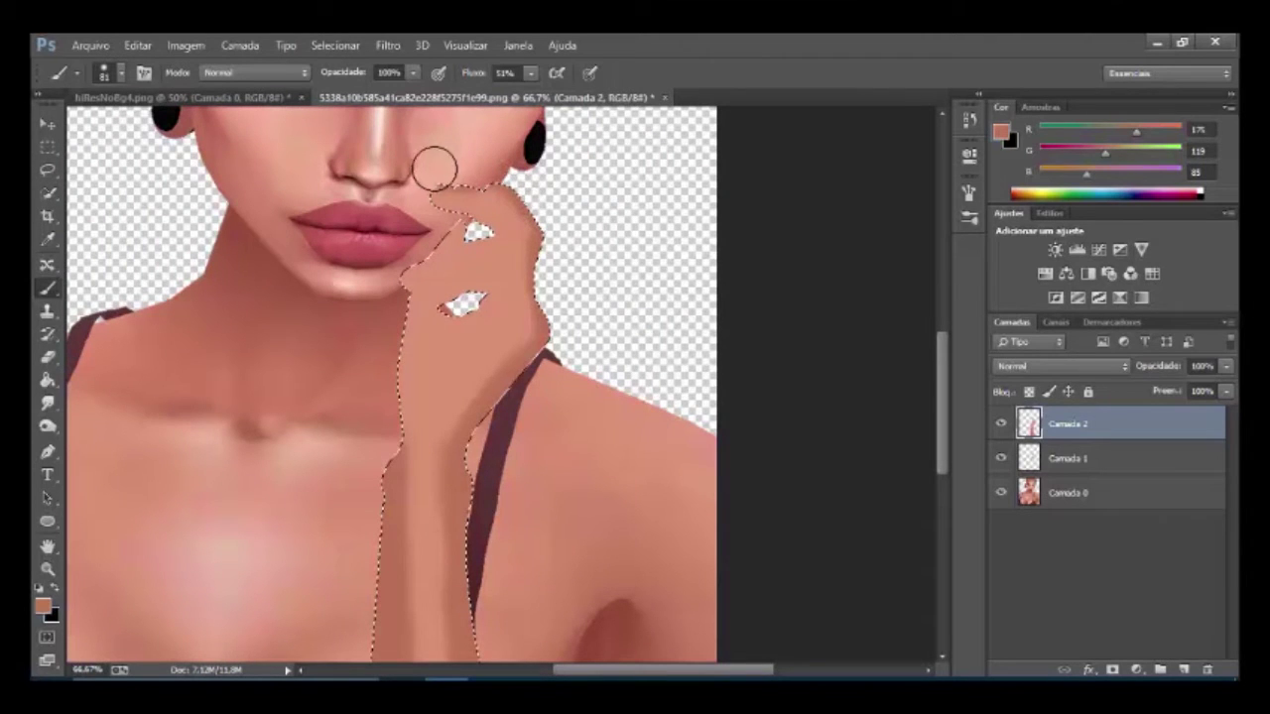
Set the brush size to 45 px.
right_click(489, 242)
type("45")
key("Return")
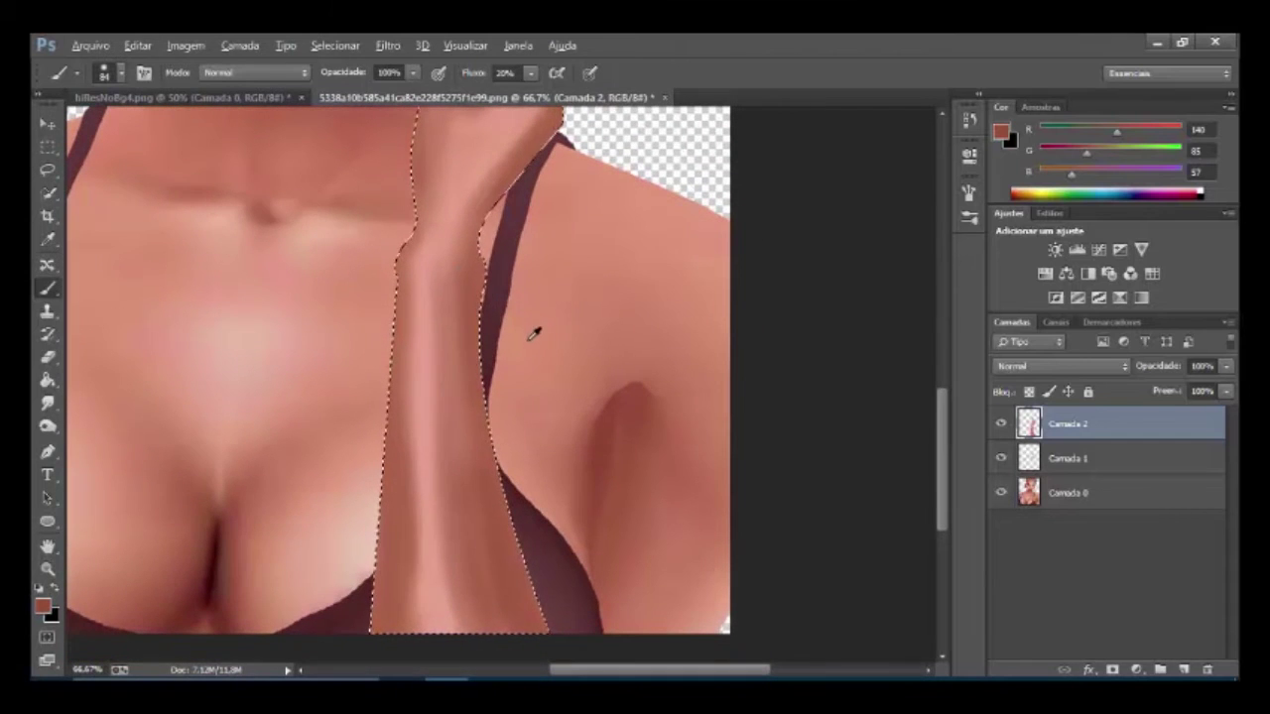
Sample a lighter skin tone and paint highlights and shadows down both sides of the forearm.
left_click(533, 334, "alt")
left_click_drag(453, 235, 447, 562)
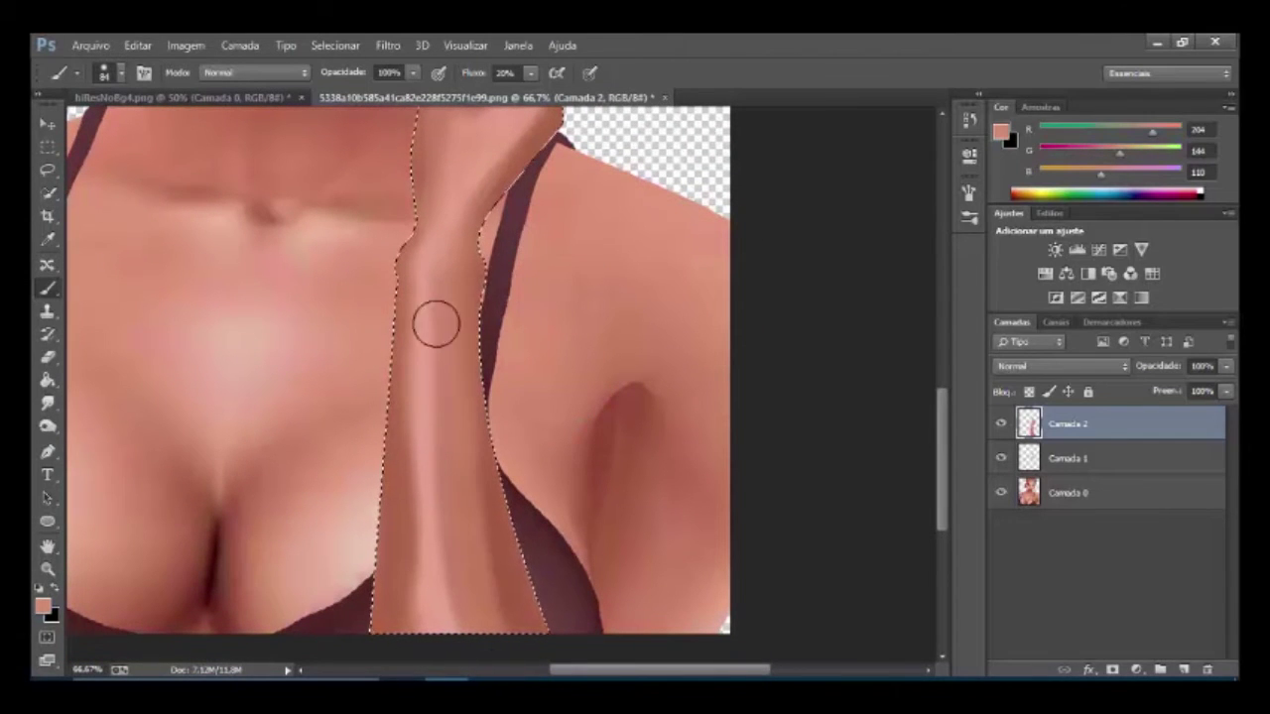
left_click_drag(401, 260, 392, 625)
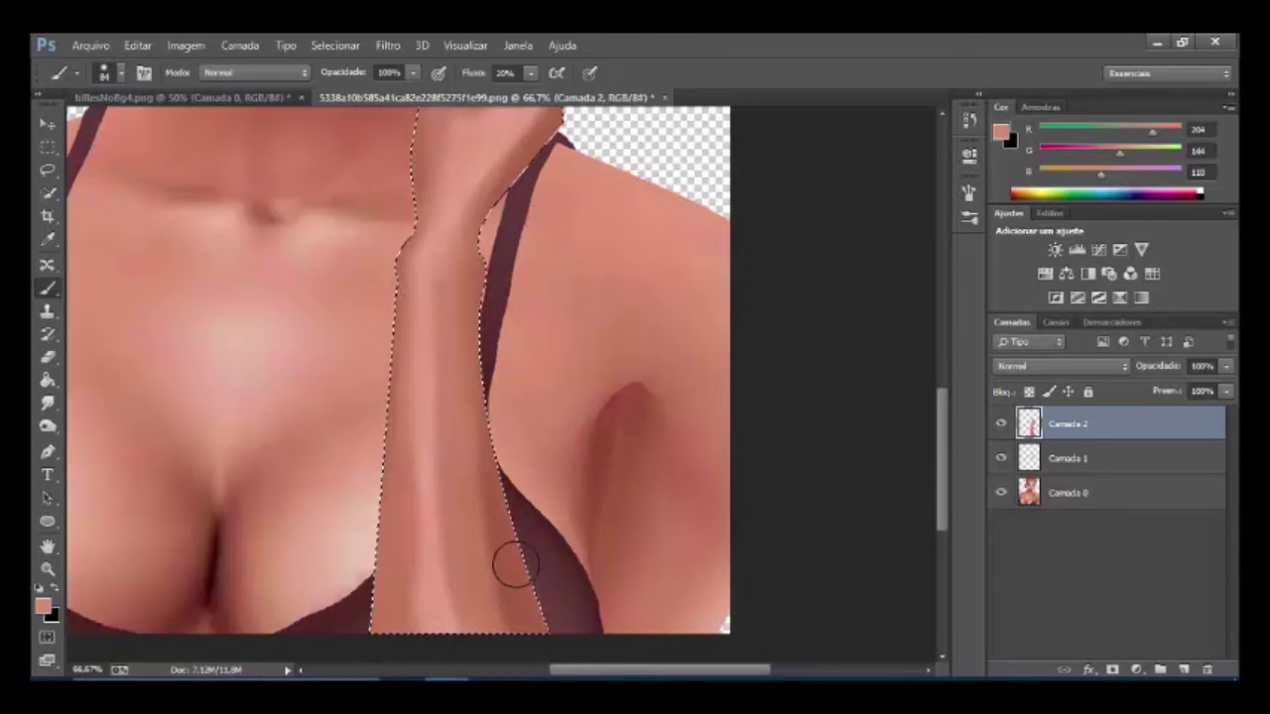
left_click_drag(396, 357, 392, 615)
left_click_drag(466, 319, 481, 631)
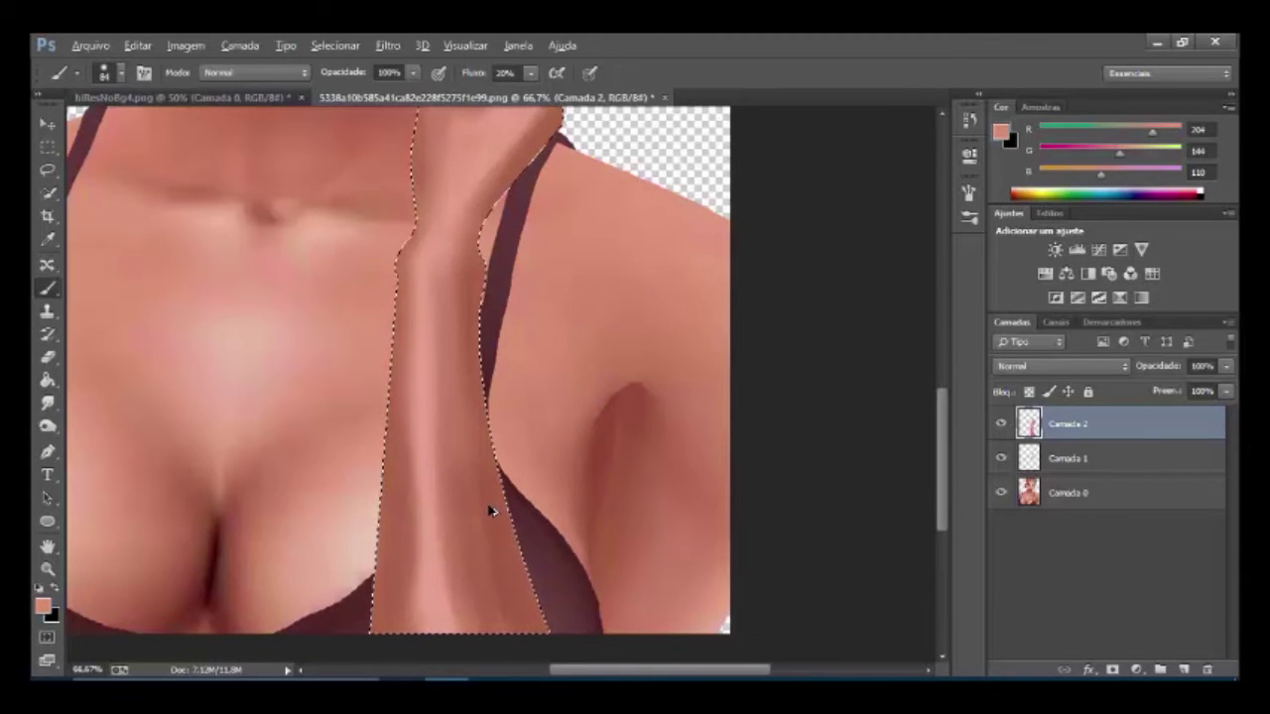
Sample a slightly lighter skin tone, R208 G149 B115, and pan to review the face and lips.
mouse_move(546, 317)
left_mouse_down()
mouse_move(553, 566)
mouse_move(577, 297)
mouse_move(631, 292)
mouse_move(621, 284)
left_mouse_up()
key("ctrl+d")
key("ctrl+shift+d")
left_click(625, 276, "alt")
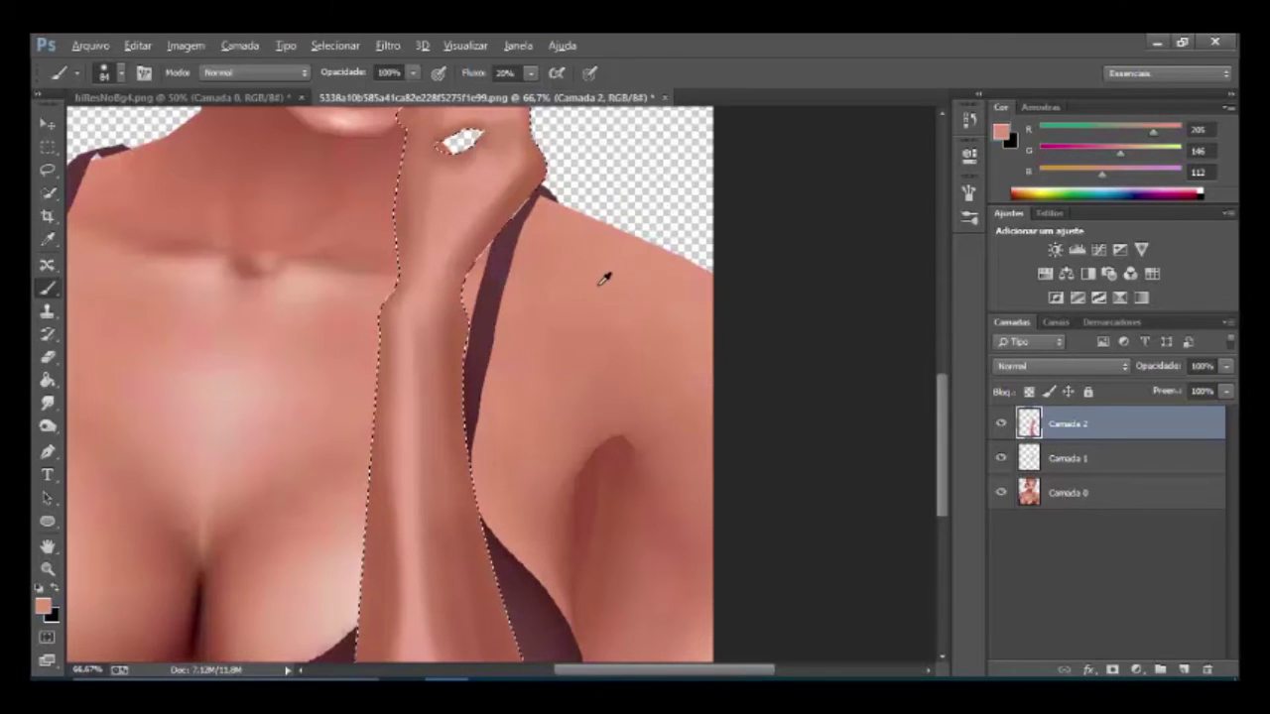
key("ctrl+d")
left_click_drag(575, 363, 599, 270)
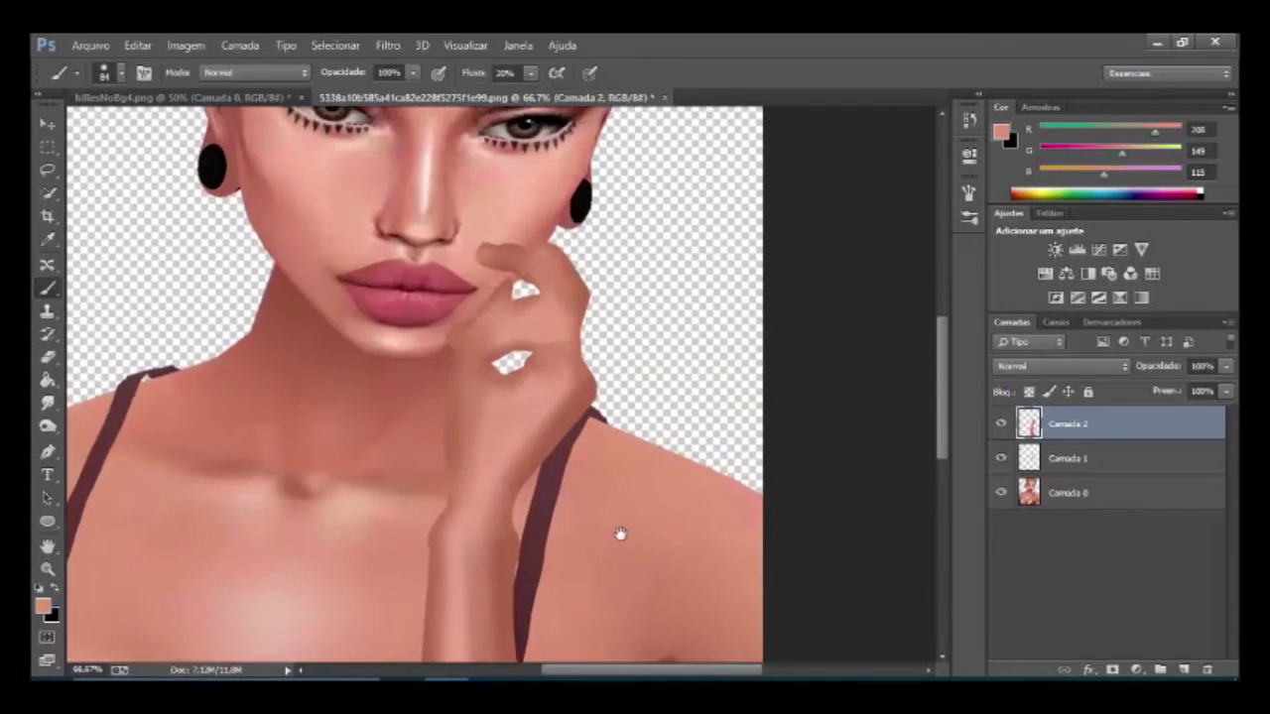
scroll(599, 271, "down", 1)
scroll(615, 297, "down", 2)
scroll(630, 320, "down", 2)
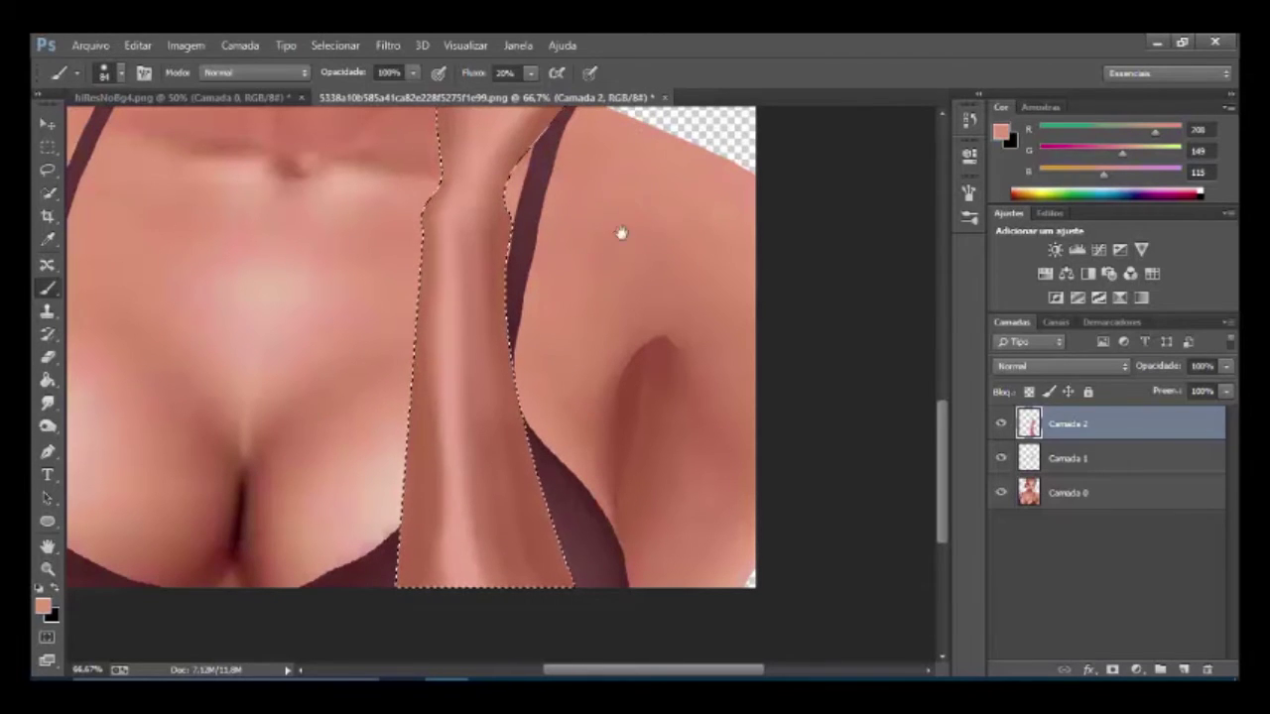
left_click_drag(621, 233, 618, 454)
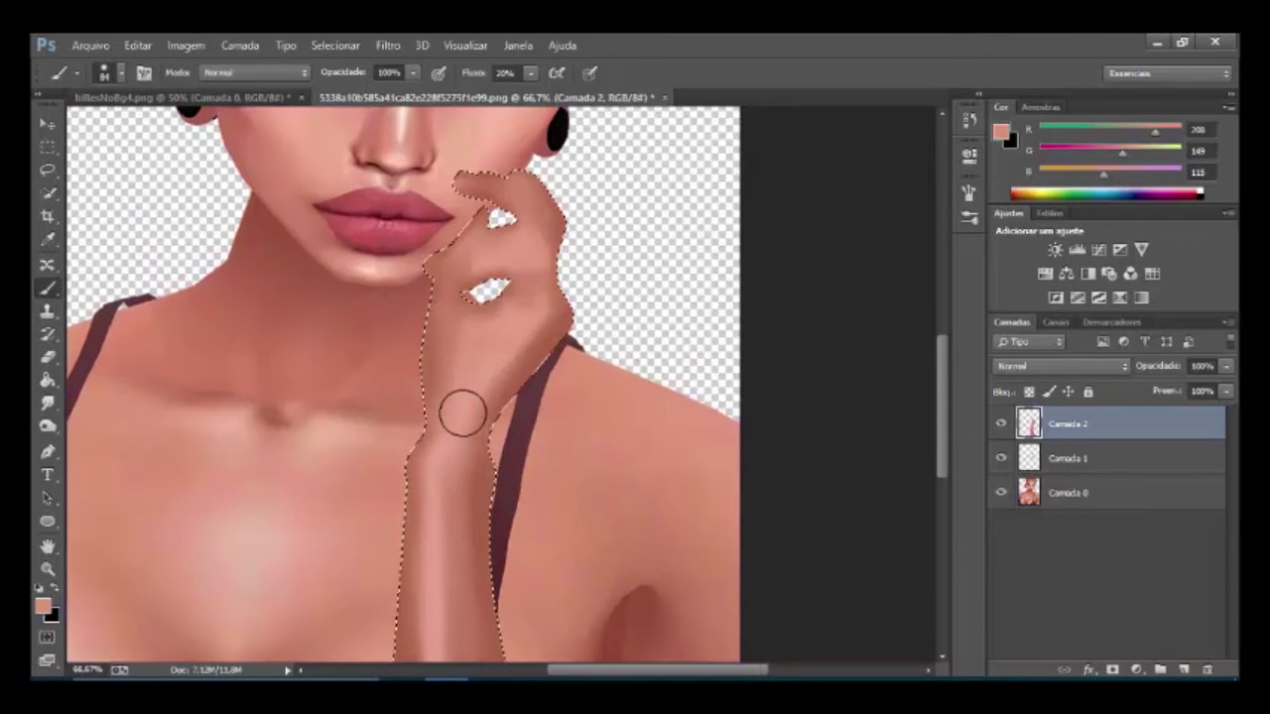
scroll(453, 397, "down", 3)
Lower the brush flow to 10%, sample the hand's skin colour, and paint light forearm strokes.
left_click(472, 76)
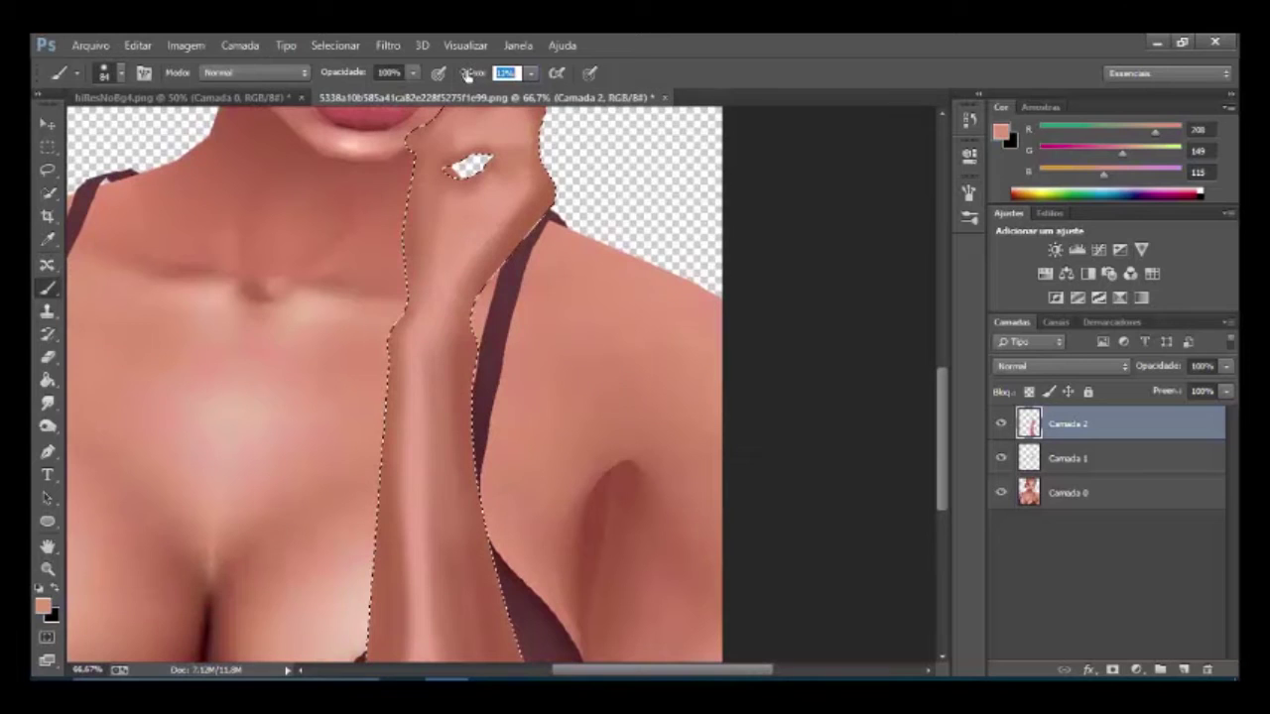
left_click_drag(468, 75, 470, 75)
type("10")
left_click_drag(536, 400, 534, 484)
left_click(625, 403, "alt")
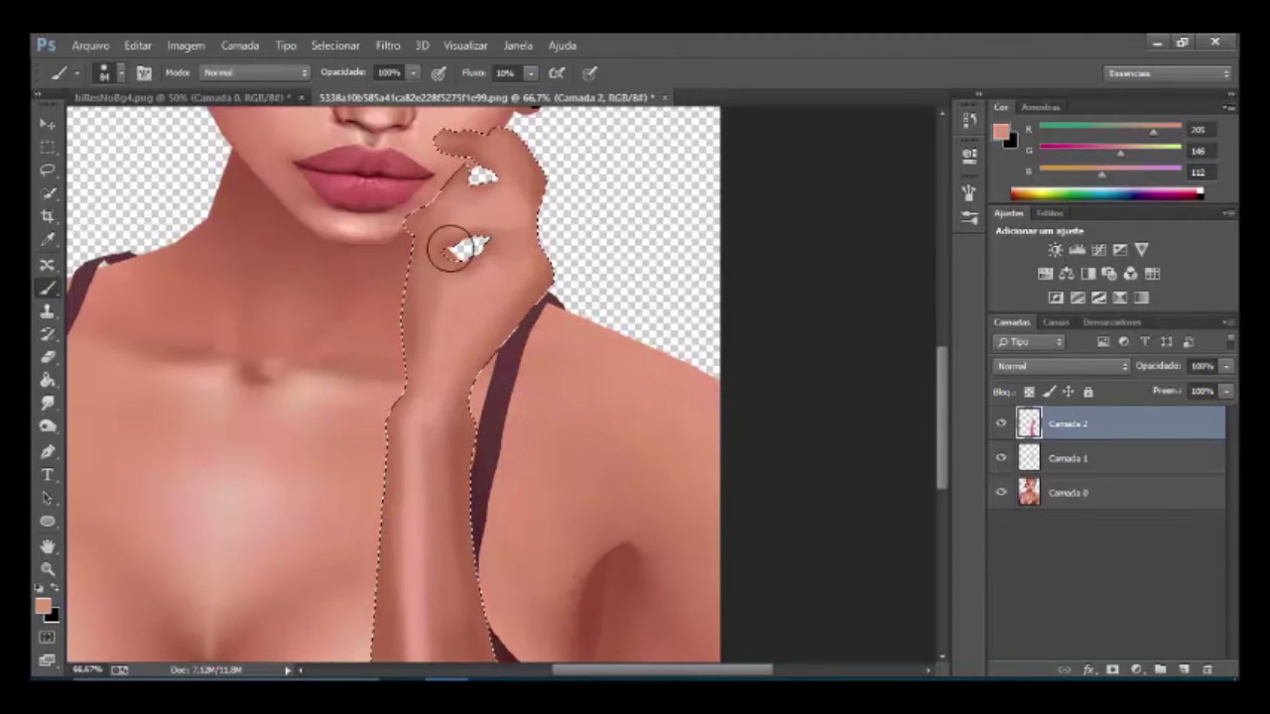
left_click_drag(521, 539, 510, 306)
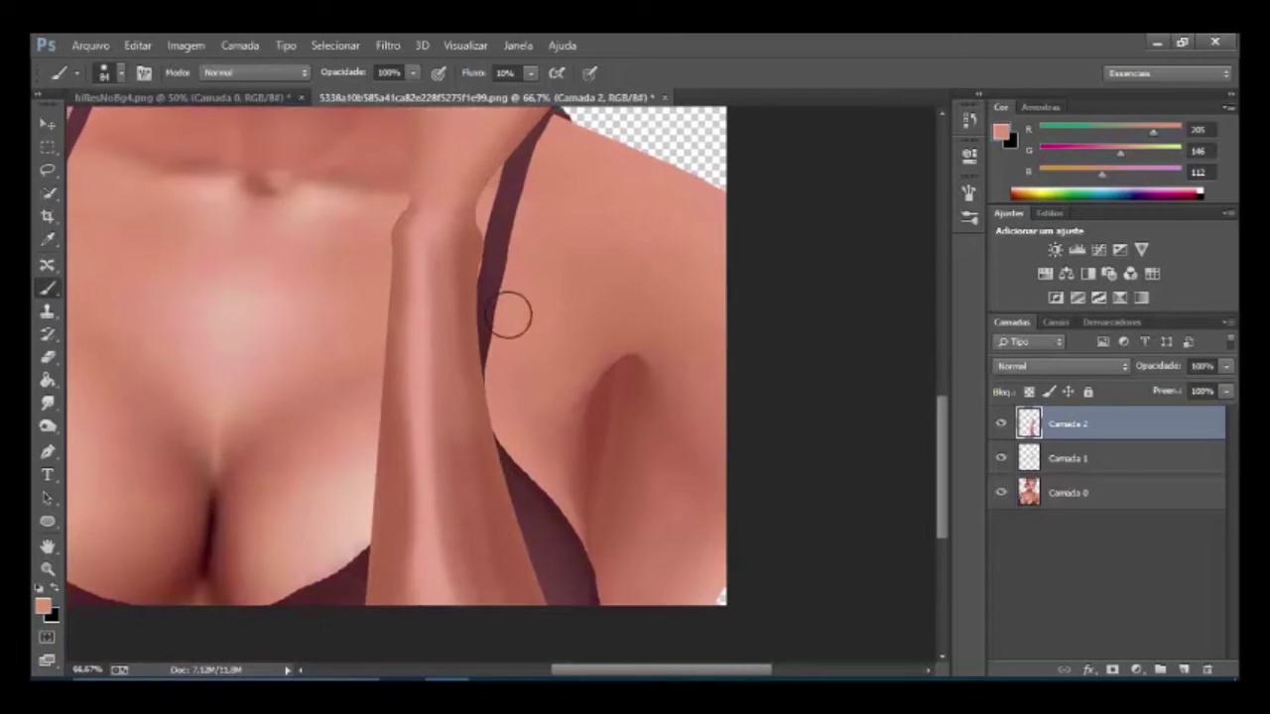
mouse_move(436, 210)
left_mouse_down()
mouse_move(417, 510)
mouse_move(406, 252)
mouse_move(430, 620)
mouse_move(519, 567)
mouse_move(460, 262)
left_mouse_up()
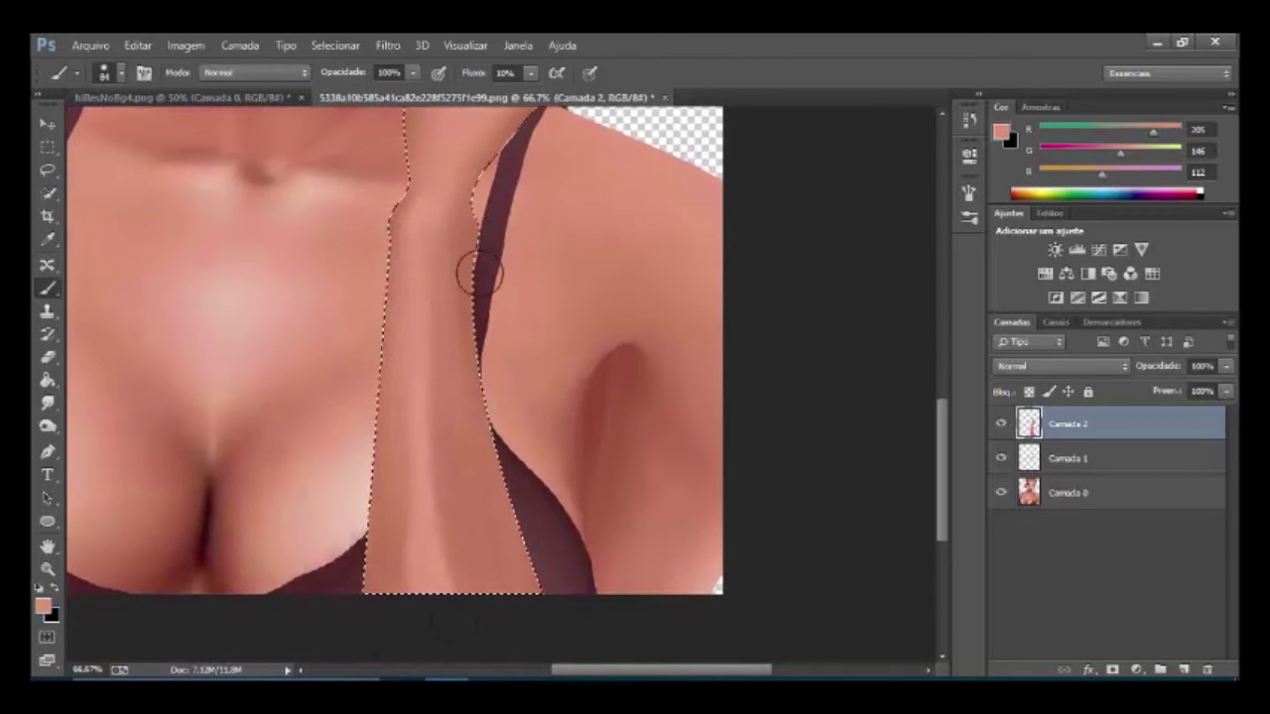
Pan over the face and forearm, undo the last action, and show the Brush tool's variant list.
key("ctrl+d")
mouse_move(501, 148)
left_mouse_down()
mouse_move(558, 473)
mouse_move(553, 335)
left_mouse_up()
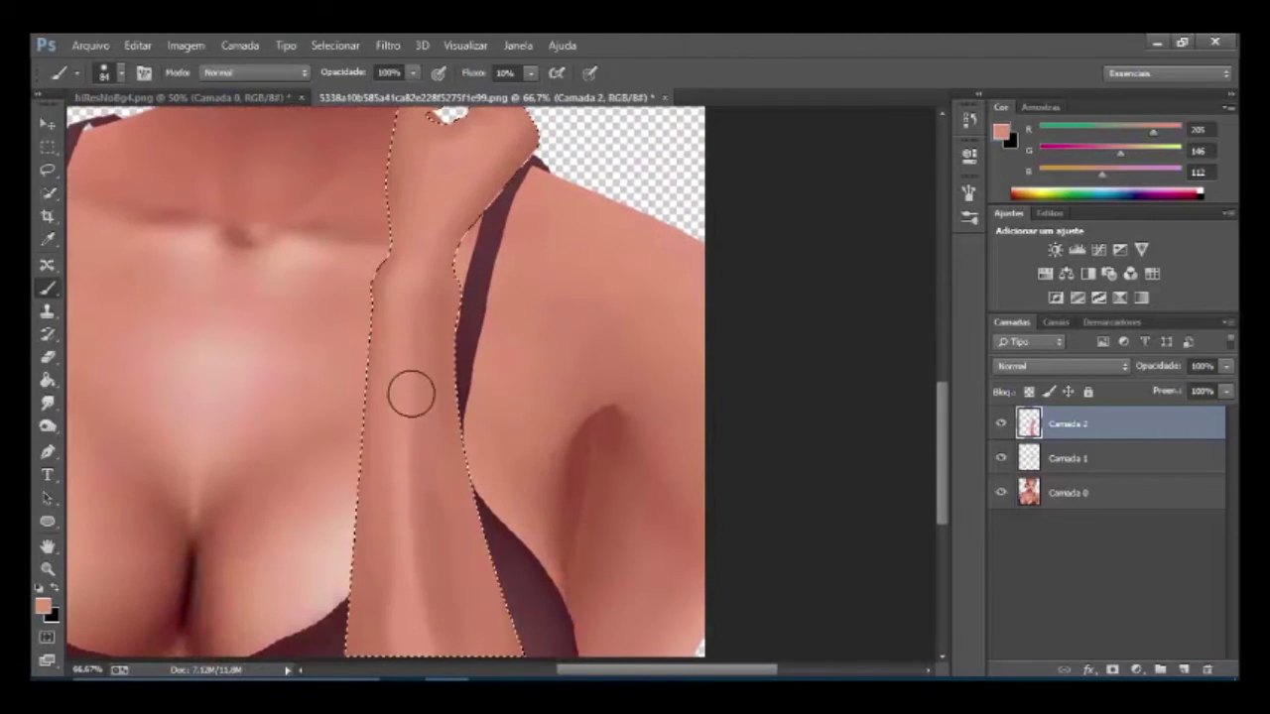
left_click_drag(503, 560, 501, 511)
key("ctrl+z")
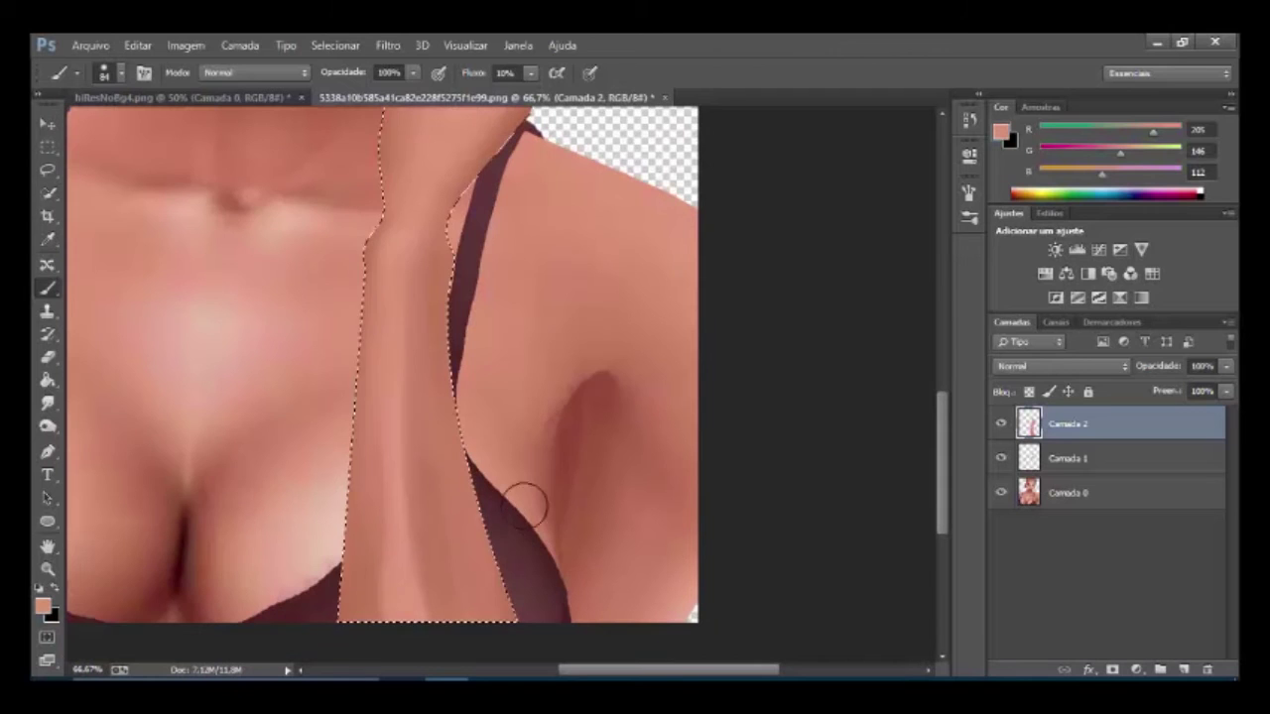
right_click(55, 288)
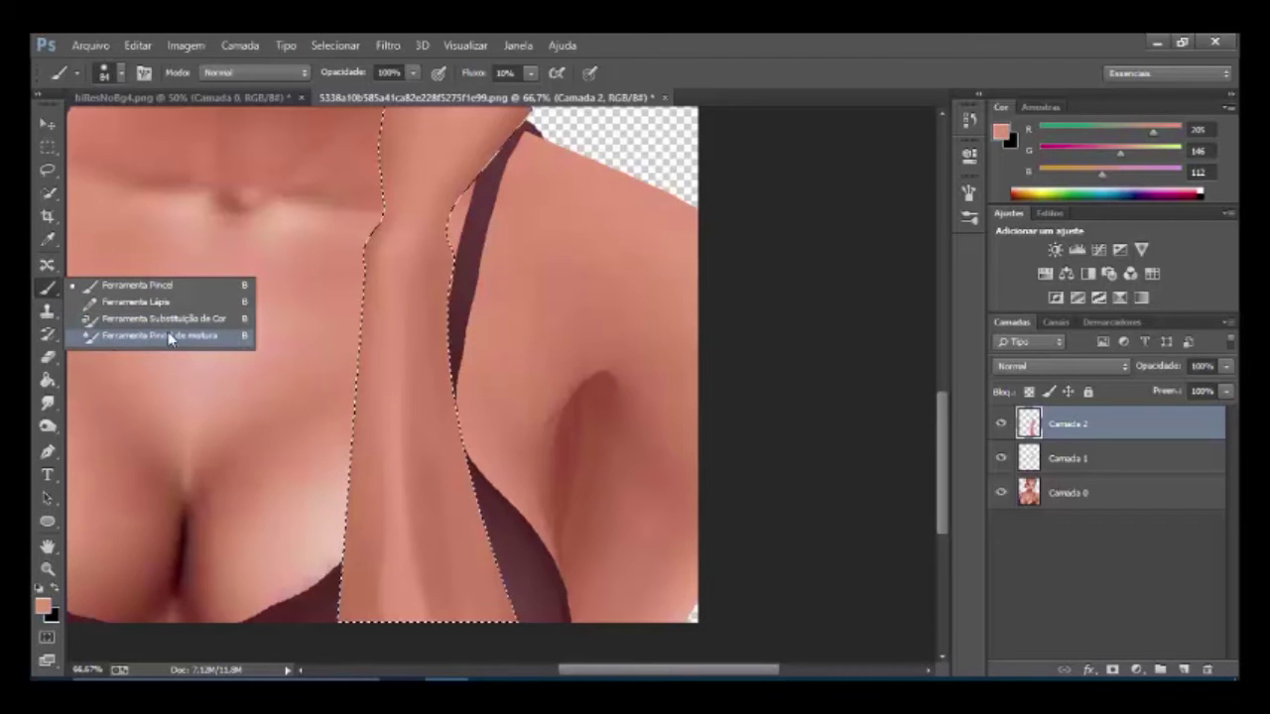
Switch to the Mixer Brush with the soft round preset at 0% hardness.
left_click(201, 338)
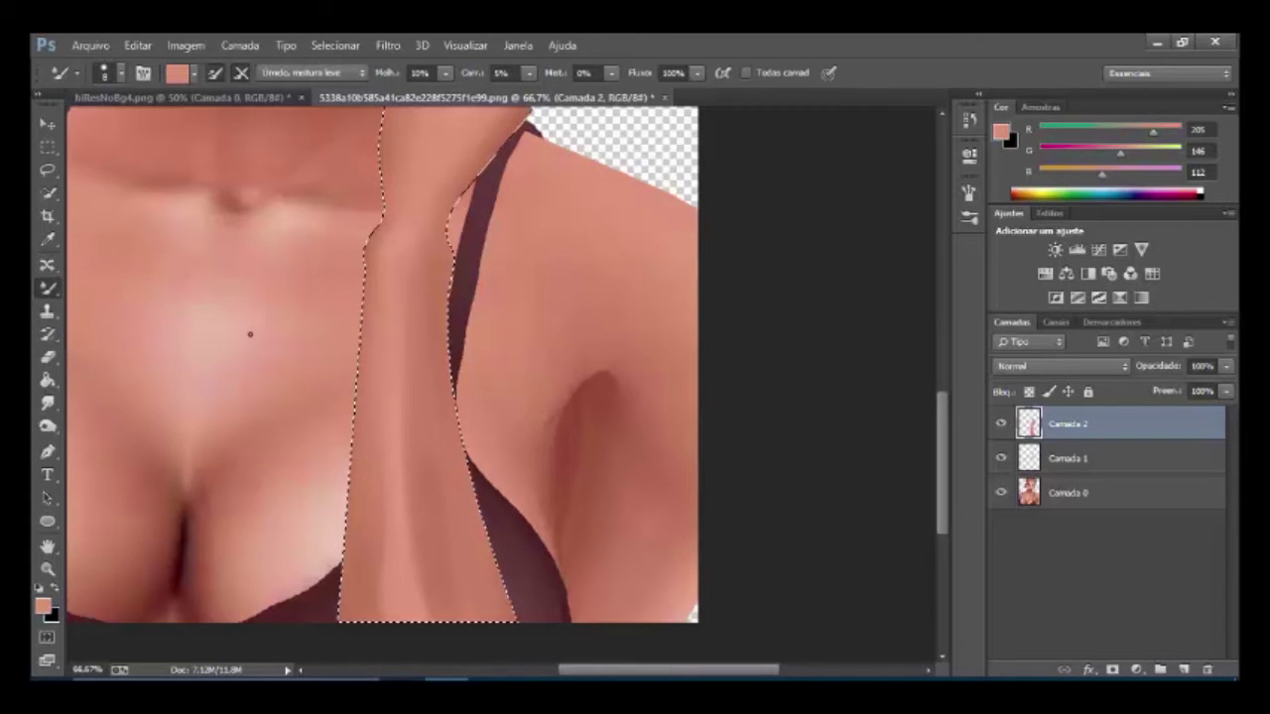
right_click(448, 359)
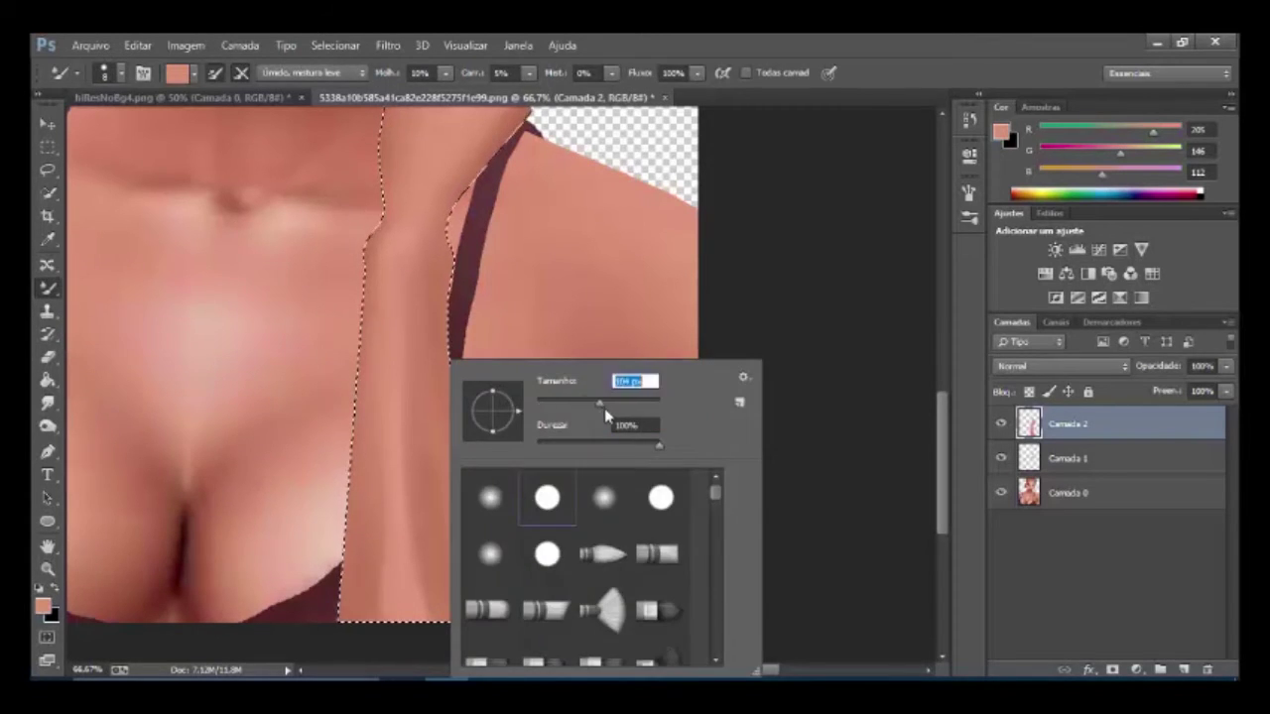
left_click(494, 509)
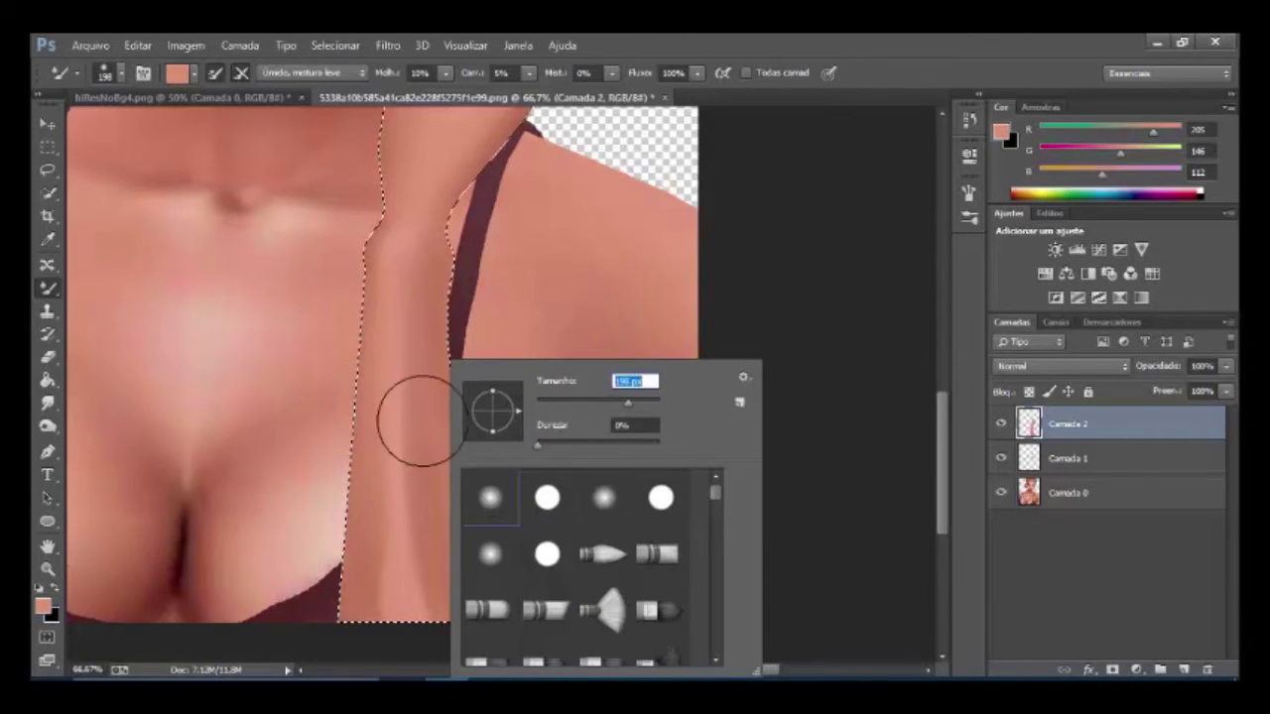
left_click(405, 387)
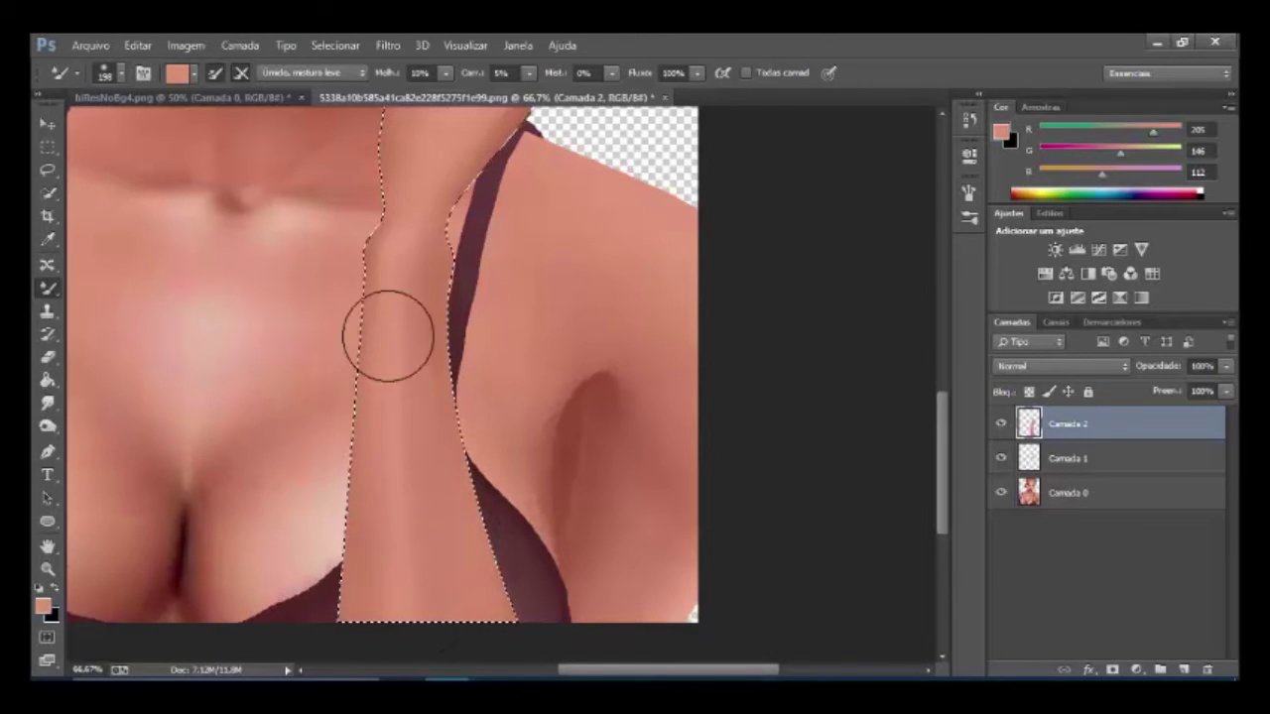
Blend the forearm and hand skin shading, panning between the lips and chest.
left_click_drag(482, 261, 493, 533)
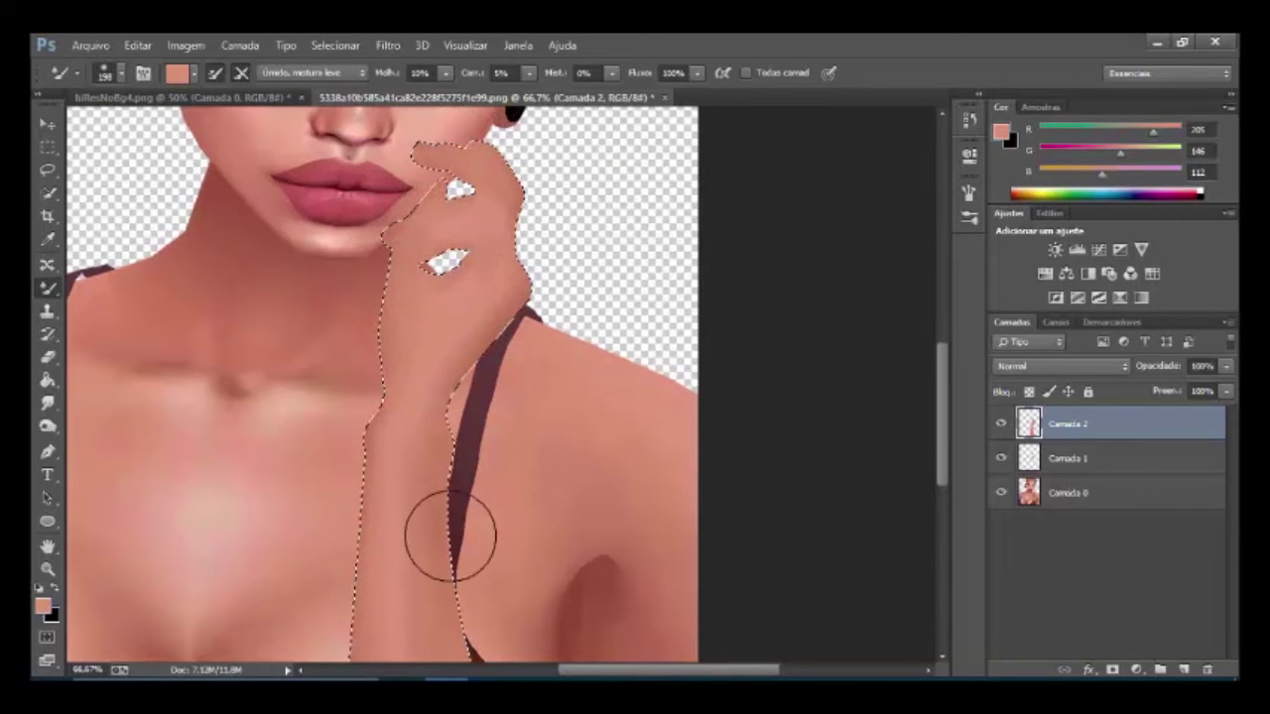
key("ctrl+d")
left_click_drag(412, 388, 419, 229)
key("ctrl+shift+d")
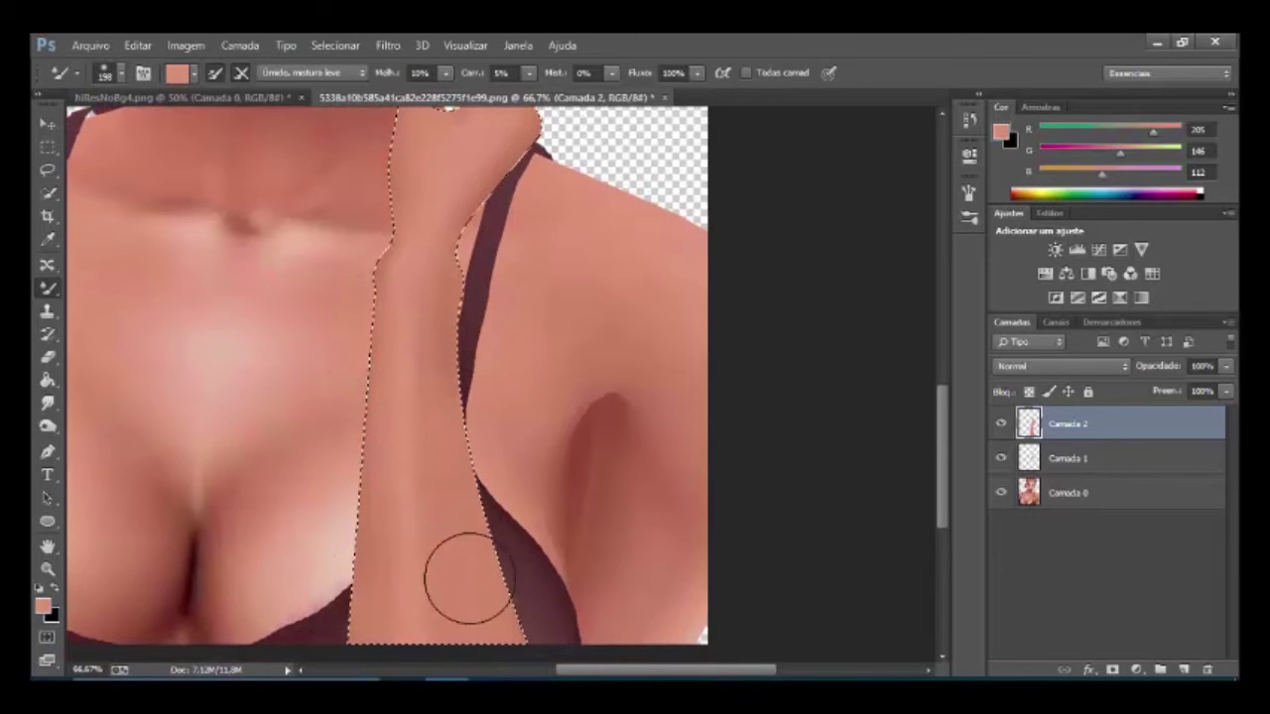
left_click_drag(486, 303, 471, 397)
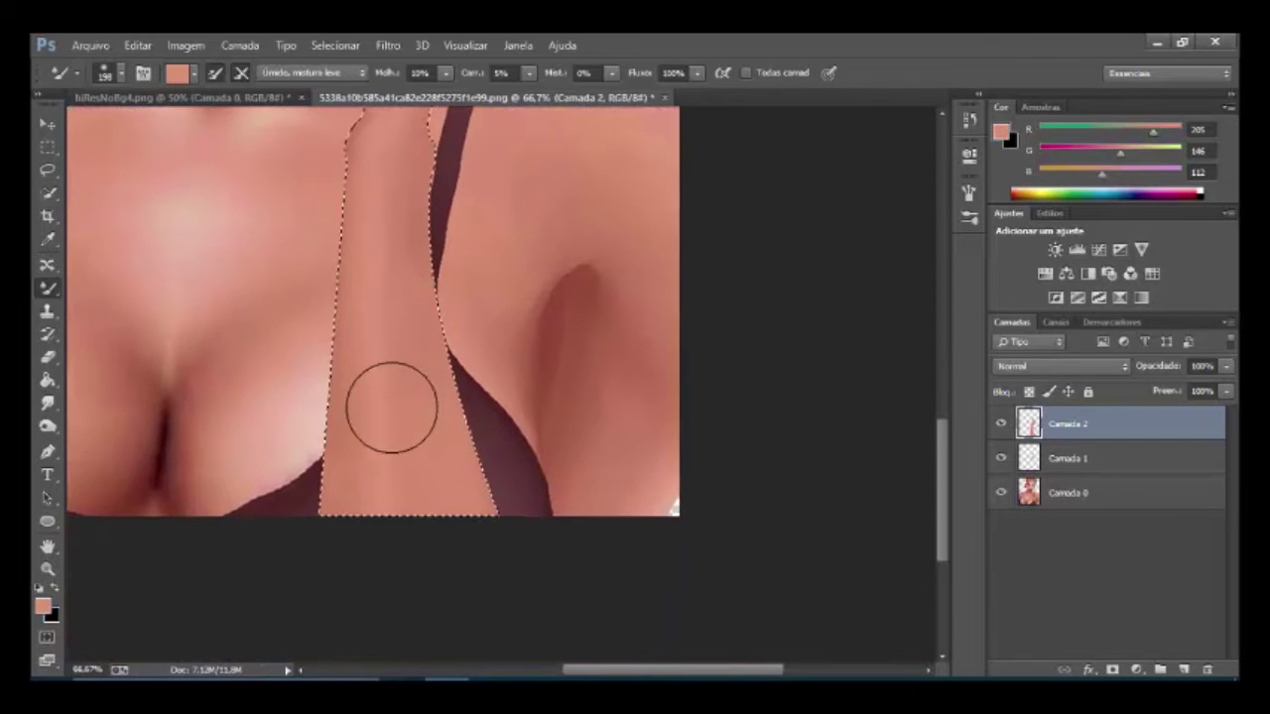
left_click_drag(434, 485, 550, 618)
mouse_move(621, 329)
left_mouse_down()
mouse_move(605, 513)
mouse_move(658, 558)
mouse_move(647, 561)
left_mouse_up()
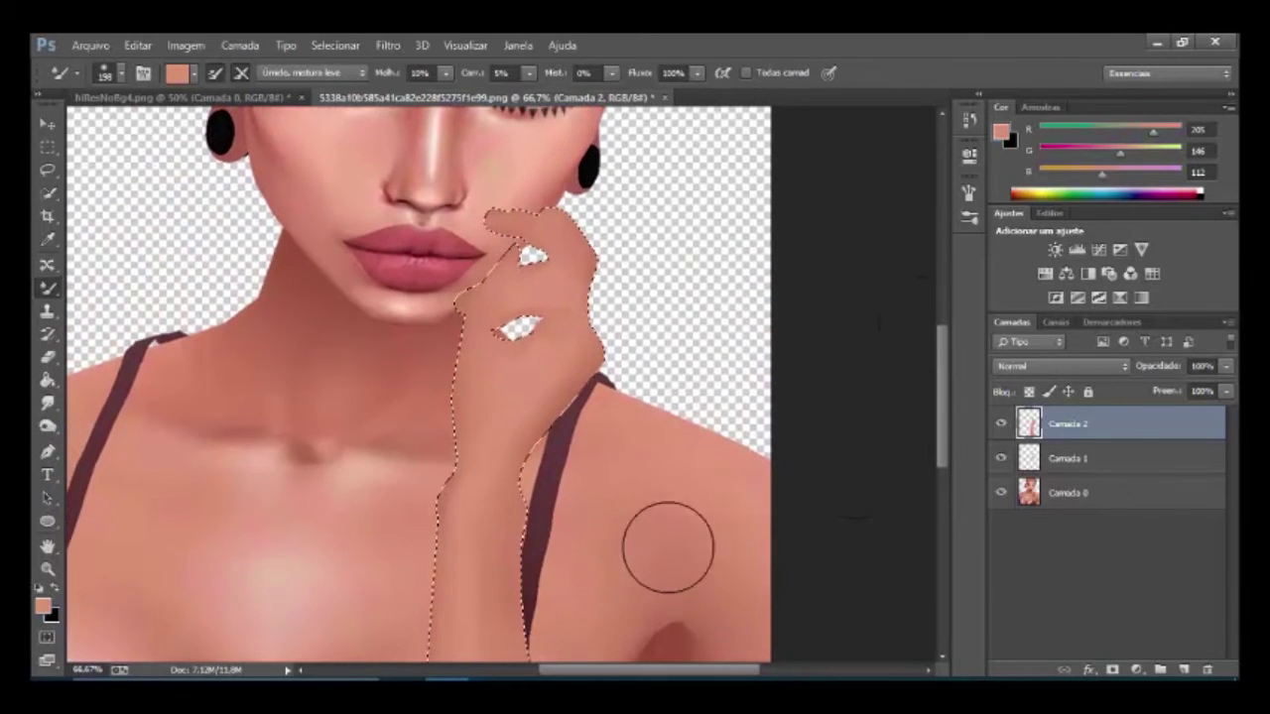
Add a new empty layer and hide Camada 2 to reveal the original hand.
left_click(1183, 669)
left_click(1001, 459)
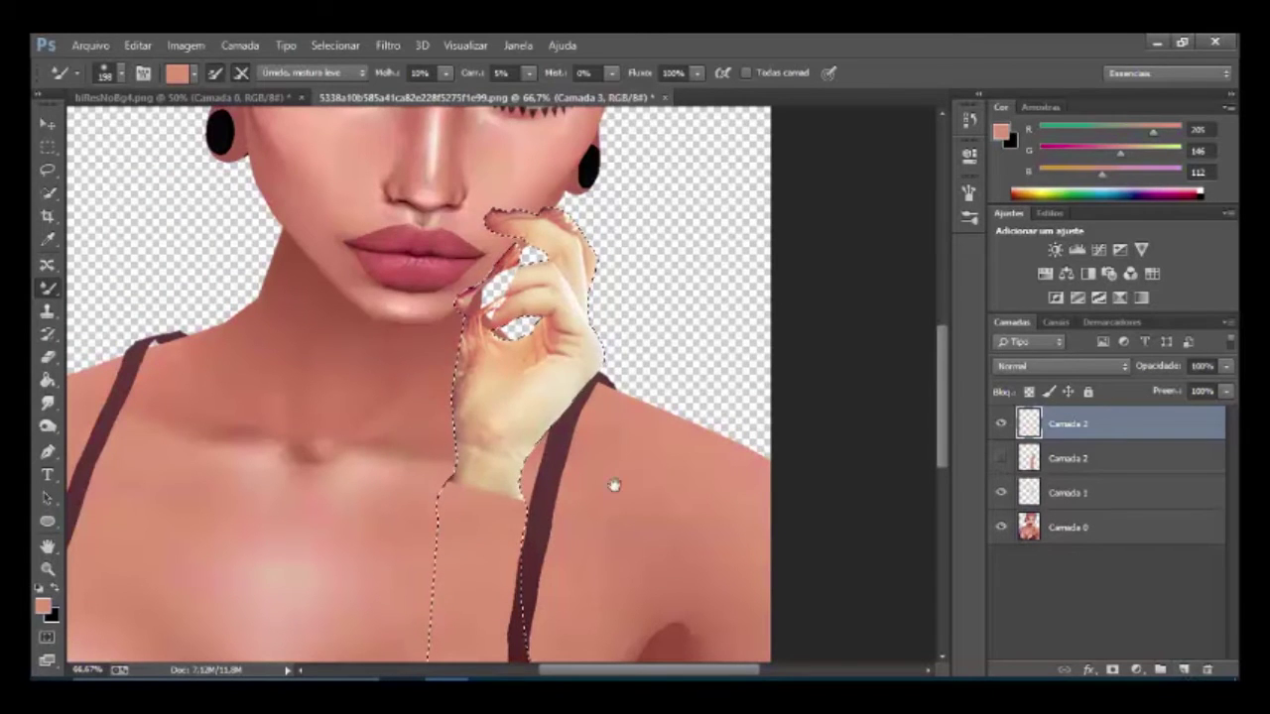
left_click_drag(609, 487, 621, 275)
left_click_drag(633, 435, 618, 553)
mouse_move(630, 337)
left_mouse_down()
mouse_move(632, 405)
mouse_move(602, 533)
mouse_move(618, 483)
left_mouse_up()
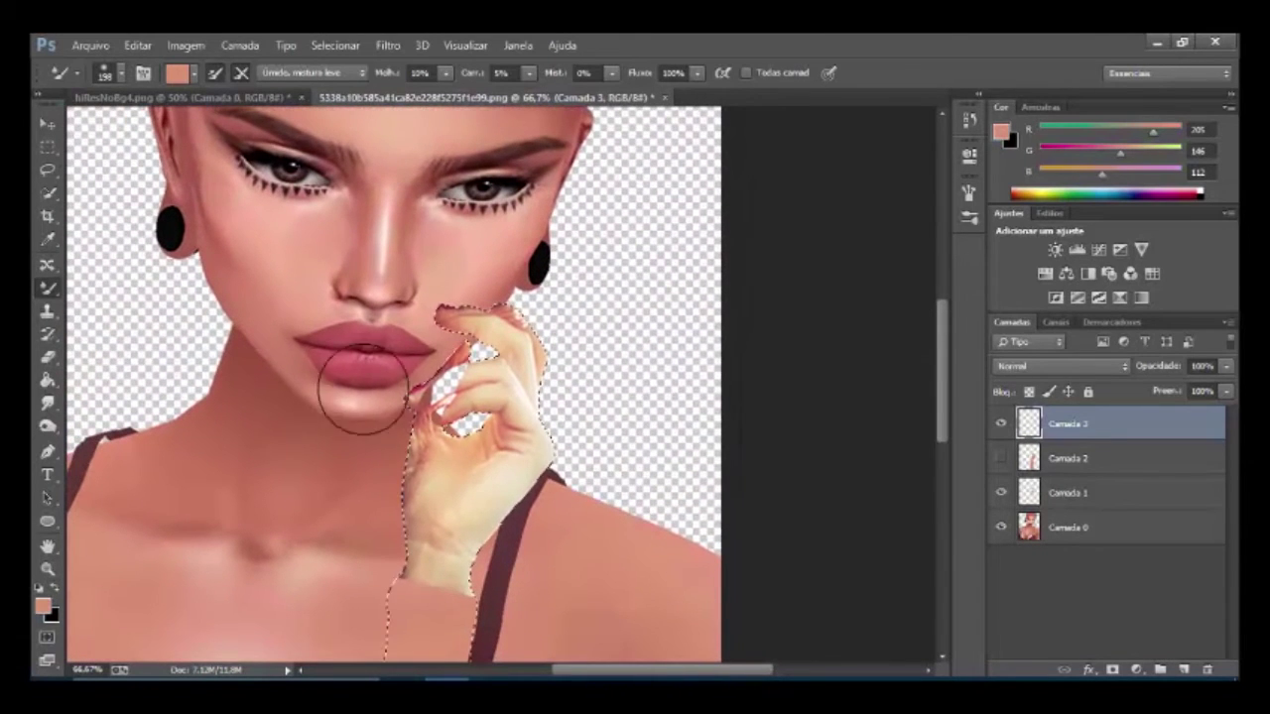
Switch to the regular brush and set it to 10 px size with 41% hardness.
right_click(47, 288)
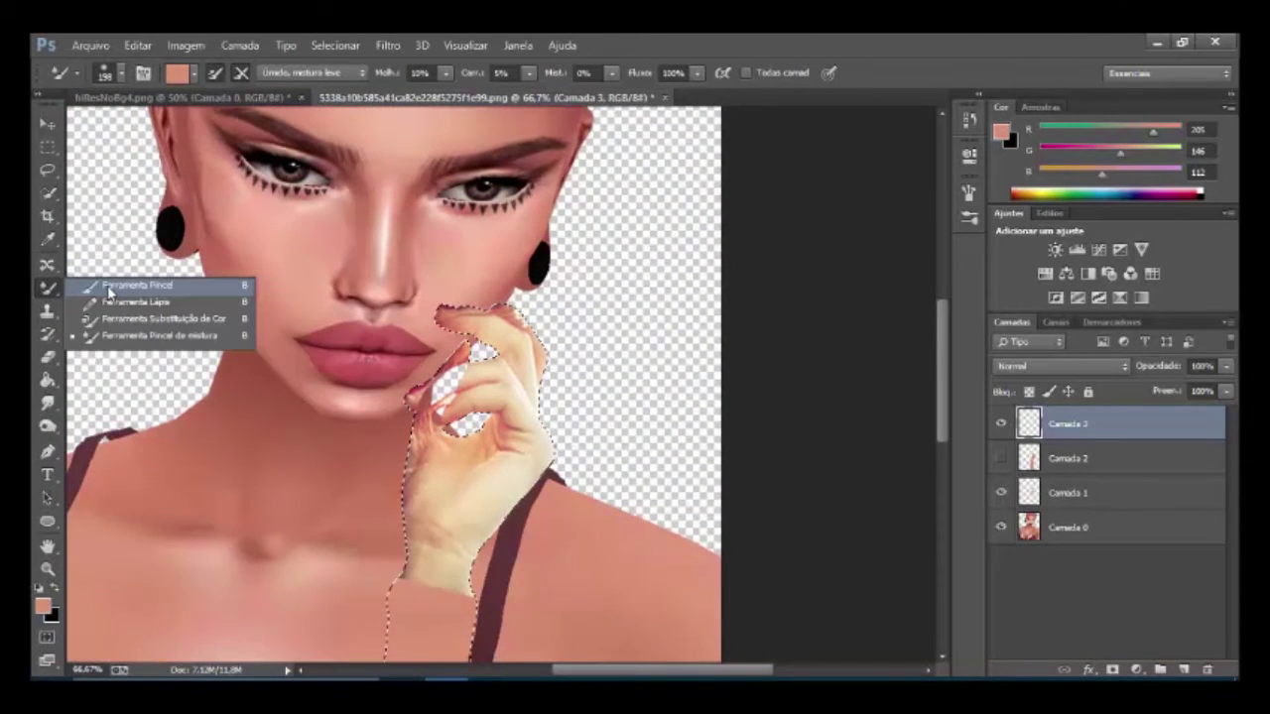
left_click(111, 287)
right_click(560, 361)
left_click_drag(671, 403, 662, 407)
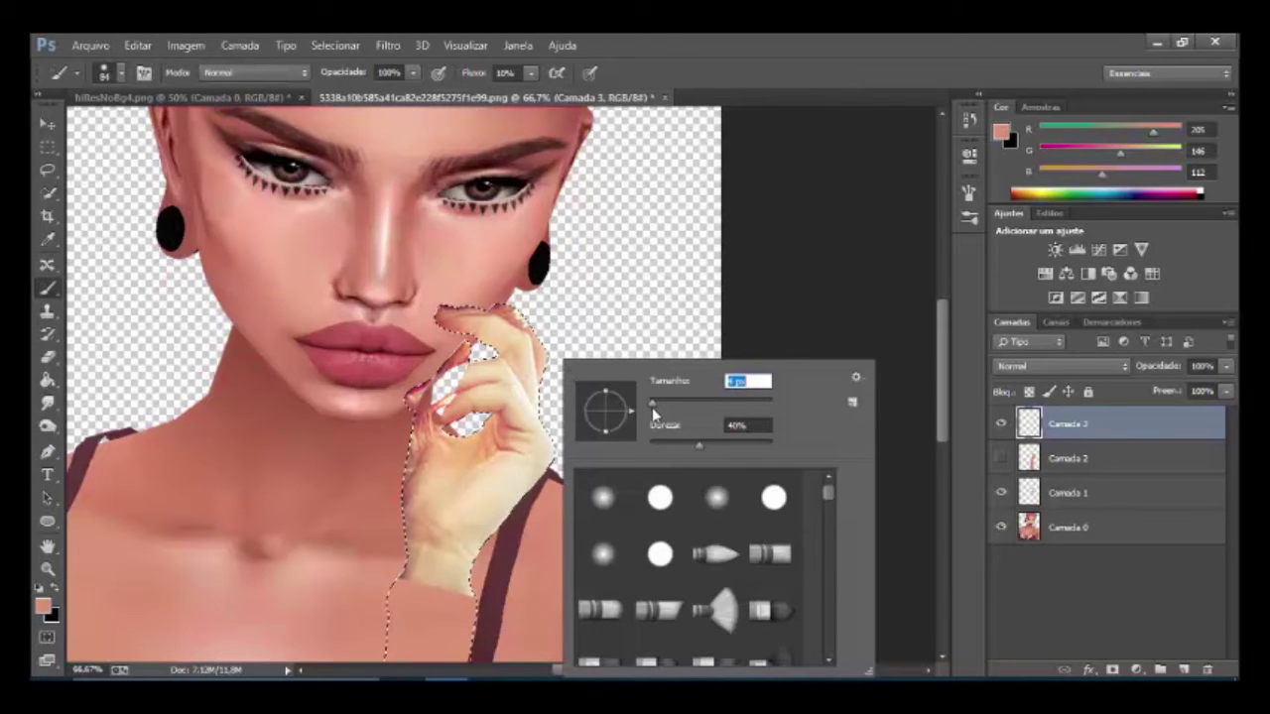
left_click_drag(651, 398, 653, 405)
left_click_drag(654, 403, 656, 403)
key("Return")
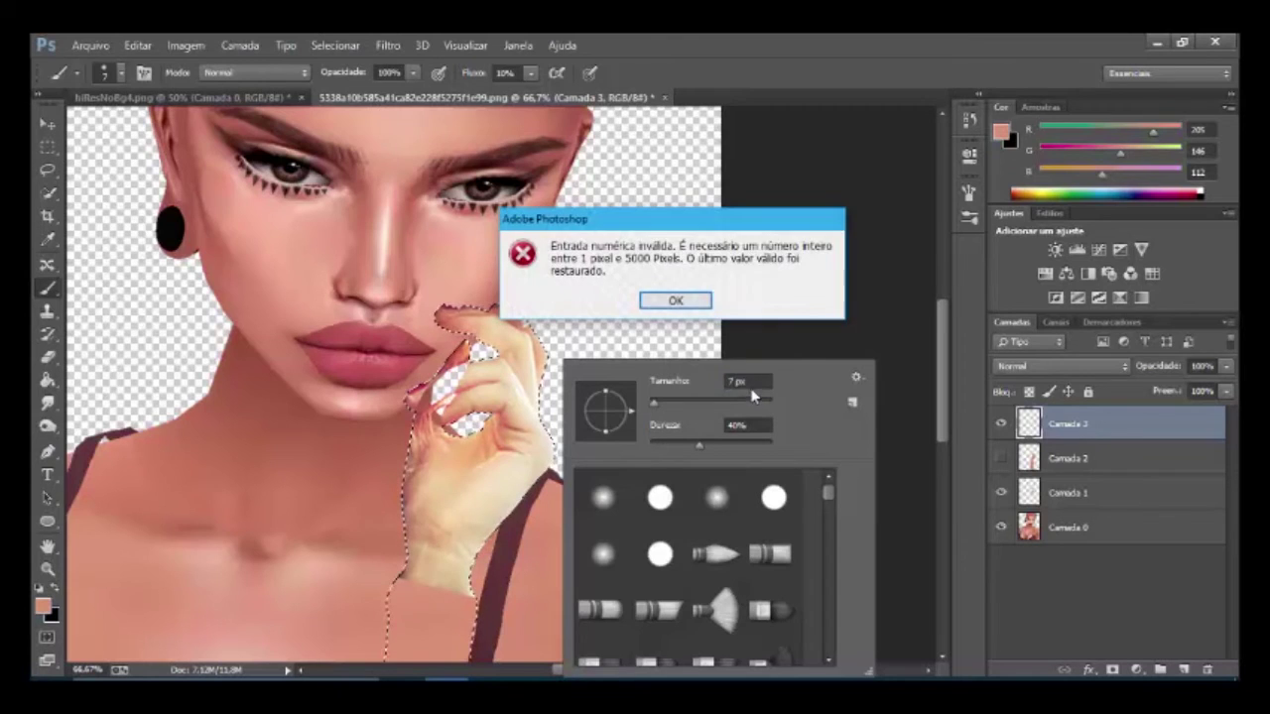
left_click(680, 300)
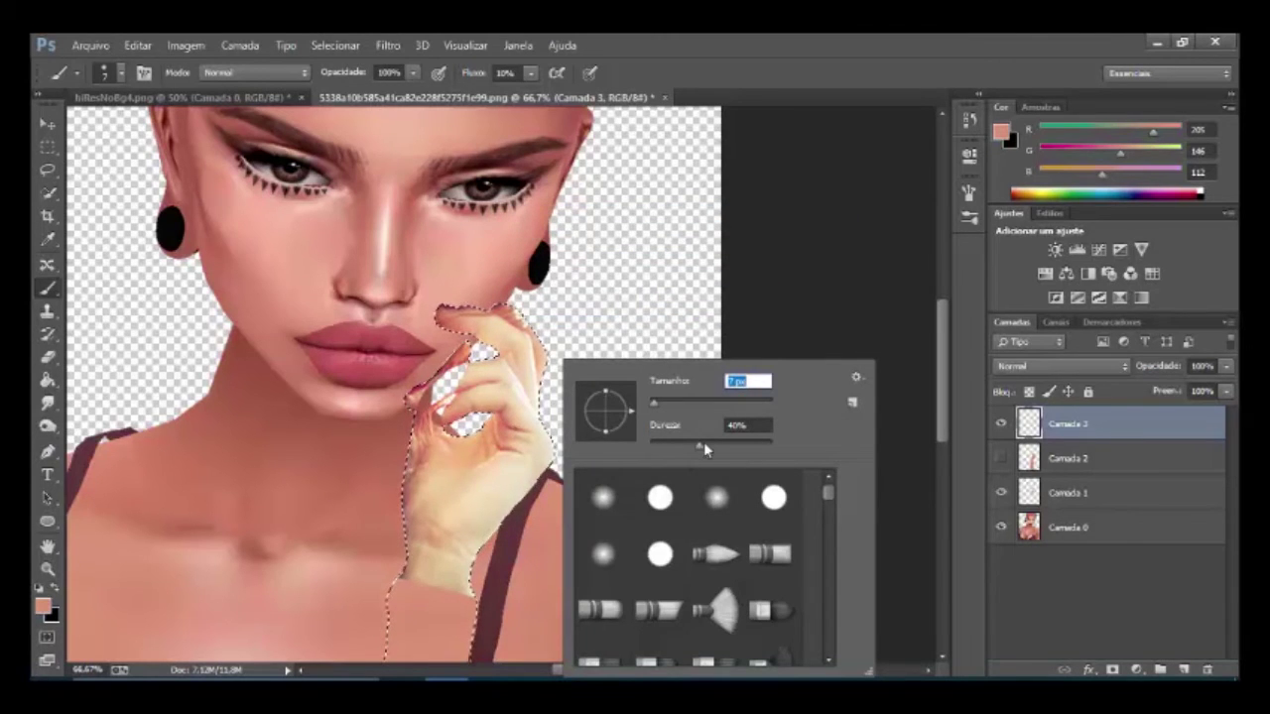
left_click_drag(704, 442, 700, 445)
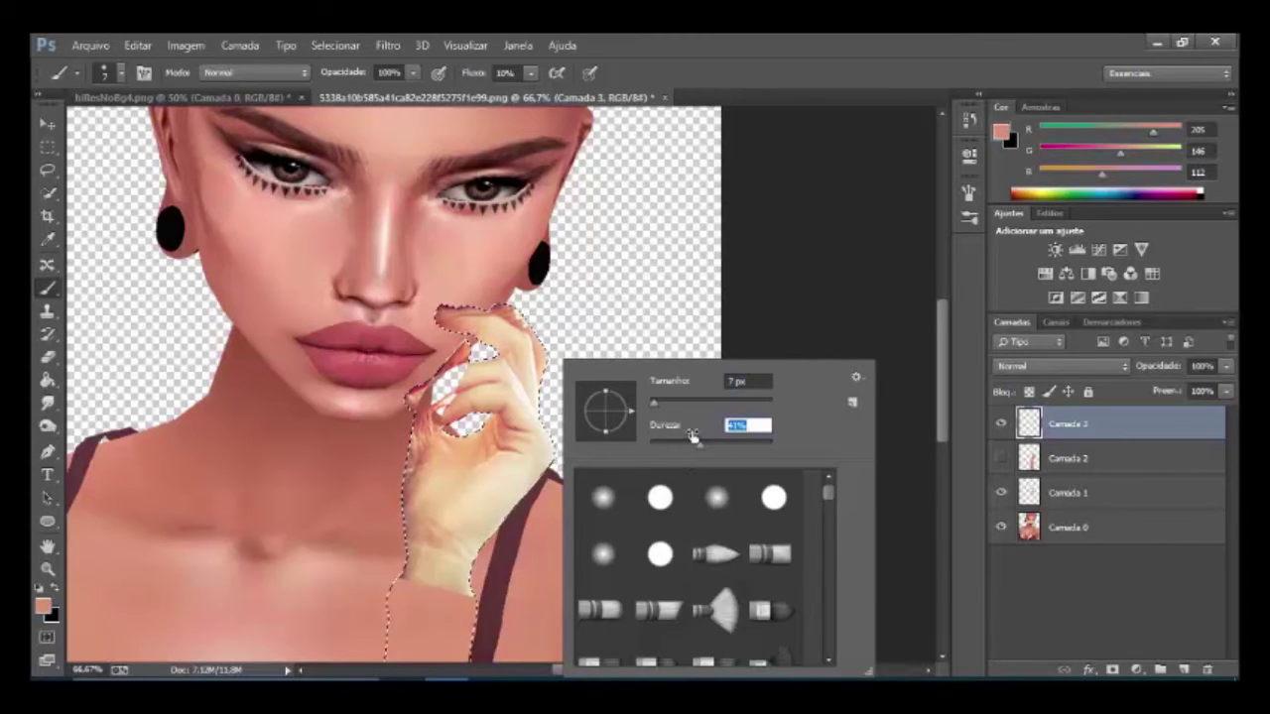
left_click_drag(655, 404, 659, 405)
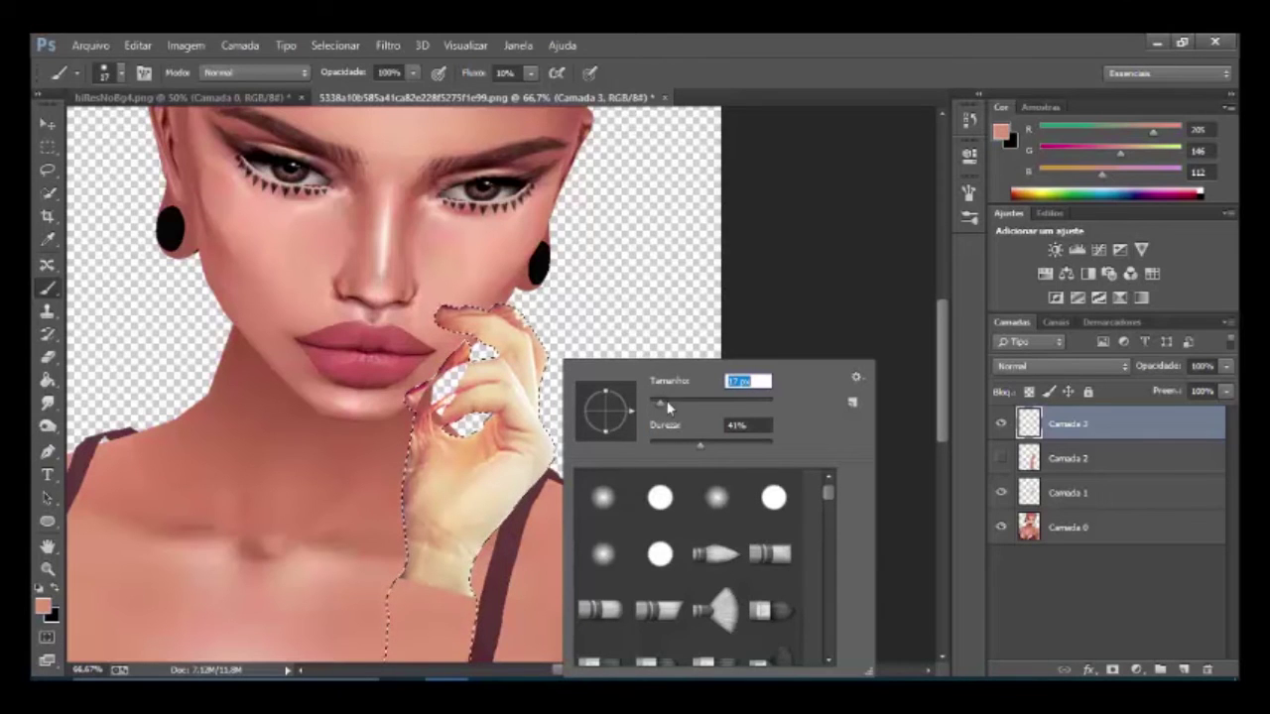
left_click_drag(658, 405, 653, 406)
Close the brush settings and raise the brush flow to 100%.
left_click(1089, 437)
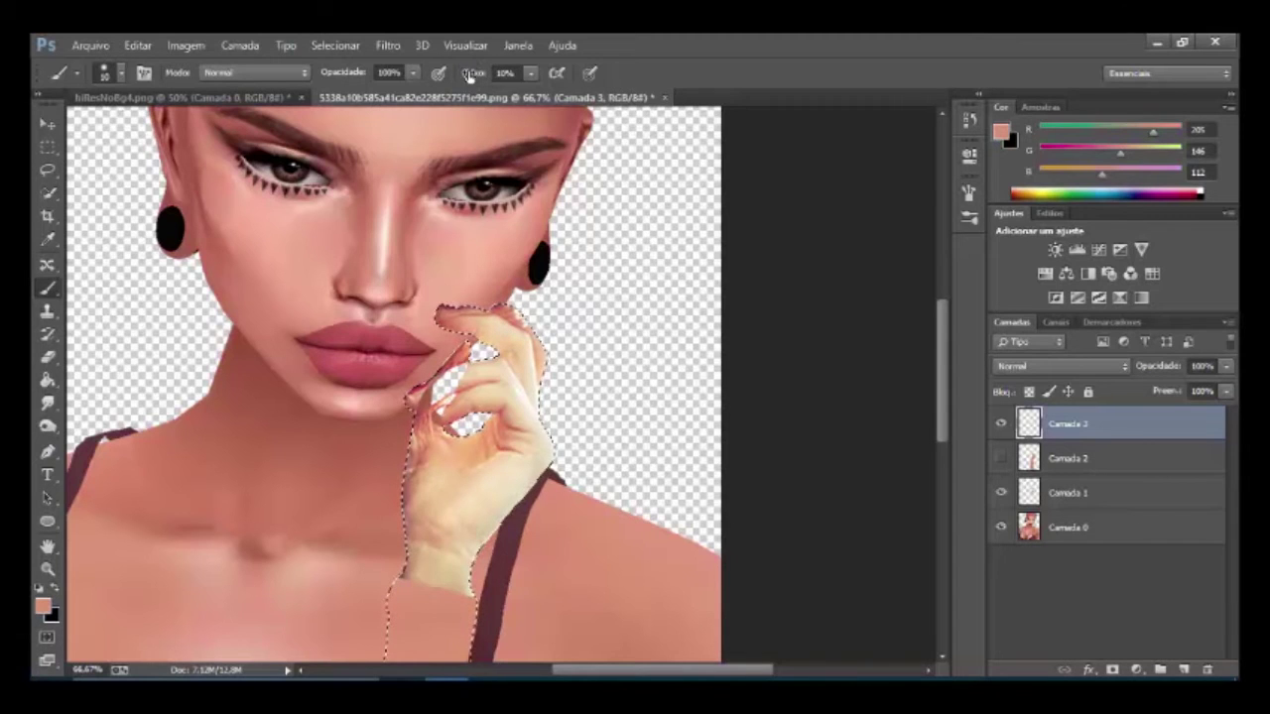
left_click_drag(468, 74, 483, 77)
key("Return")
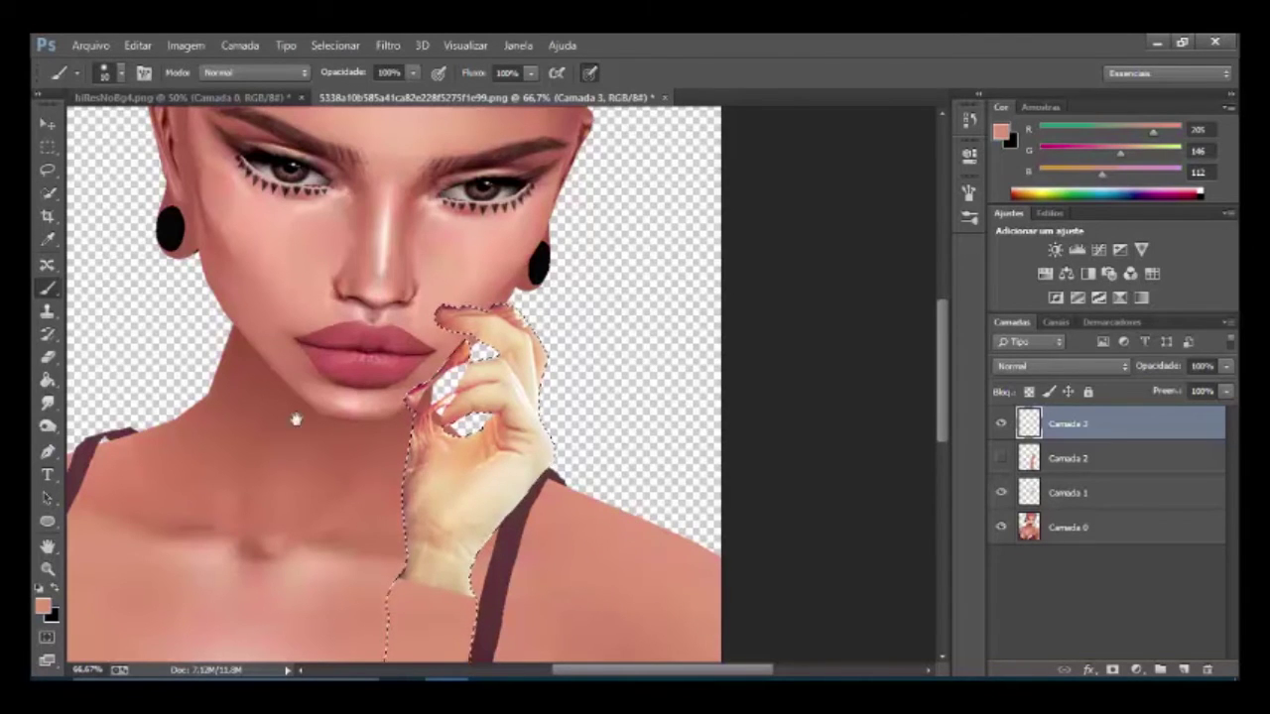
scroll(328, 297, "down", 5)
scroll(320, 502, "down", 3)
scroll(301, 541, "down", 2)
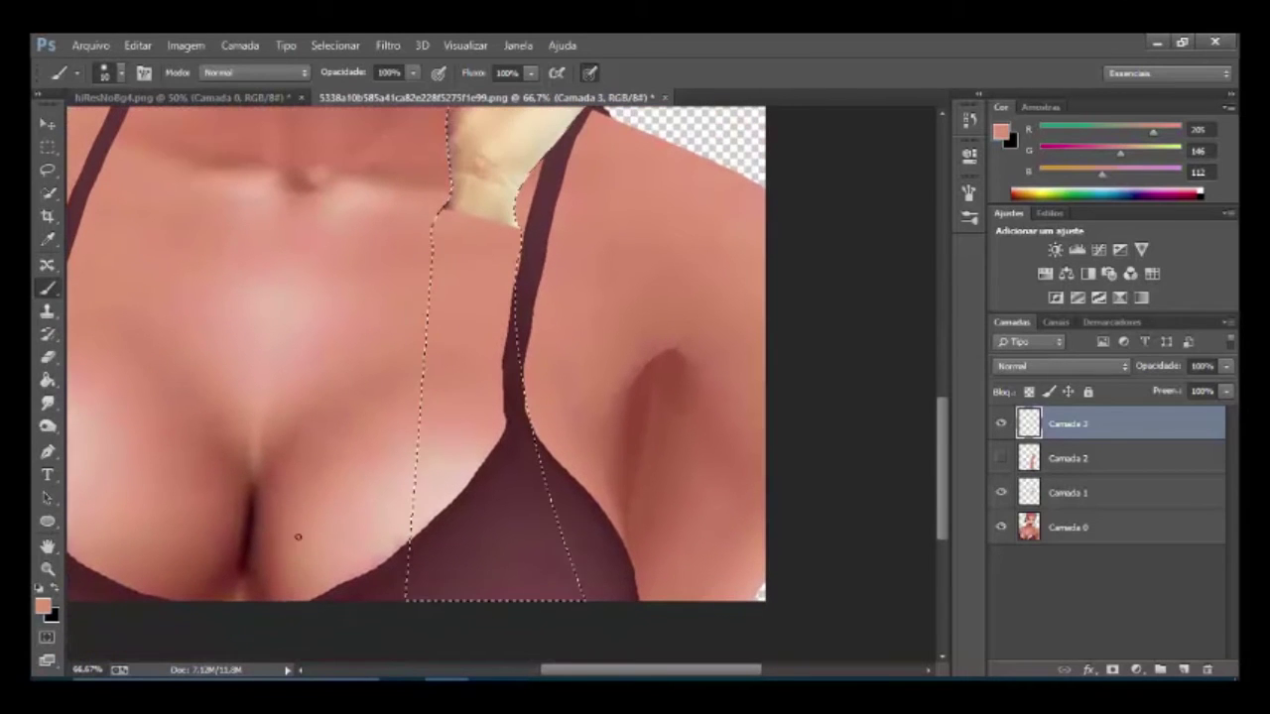
Sample the bra's dark brown as the painting colour and zoom in on the hand.
left_click(253, 525, "alt")
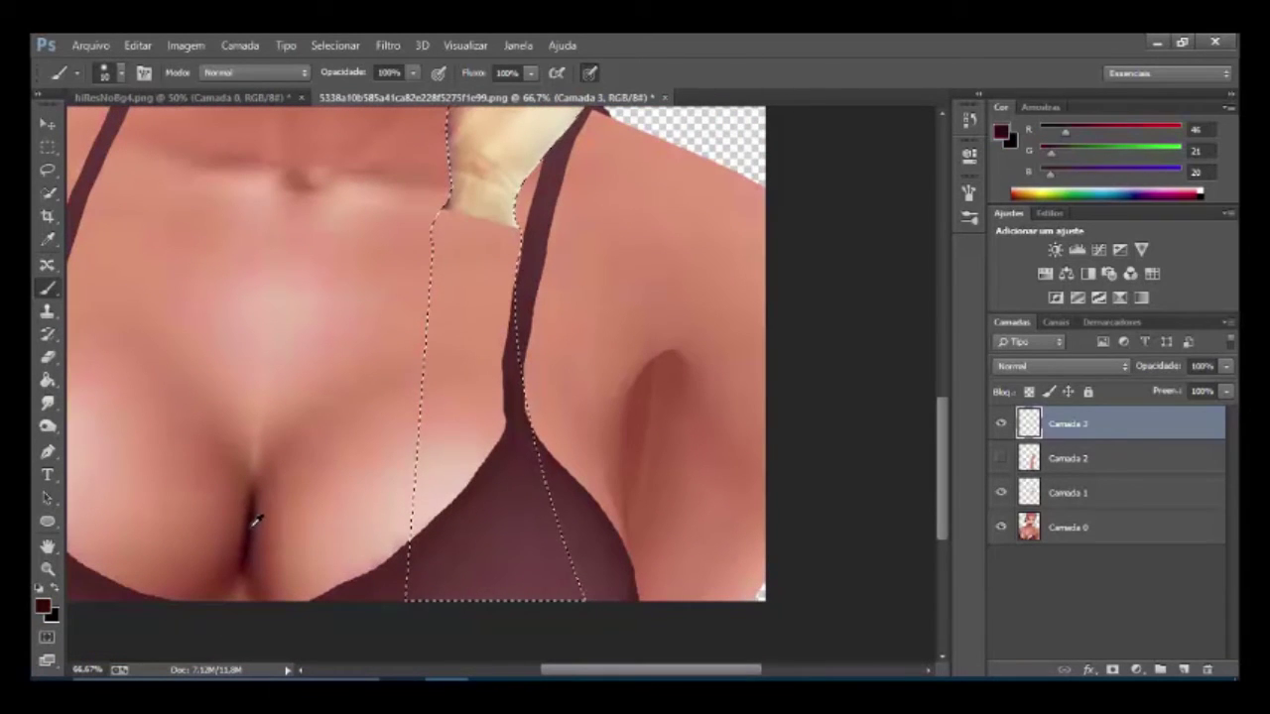
left_click(250, 527, "alt")
scroll(532, 439, "up", 5)
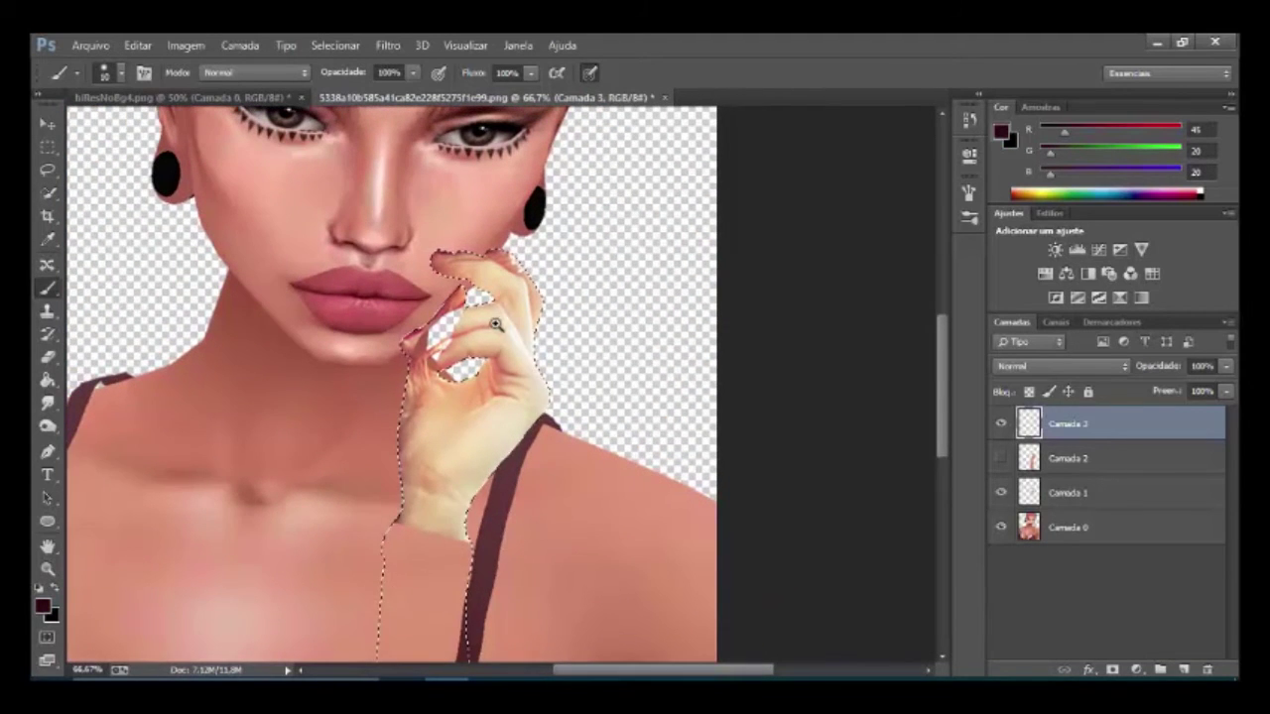
scroll(495, 324, "up", 1)
scroll(487, 349, "up", 1)
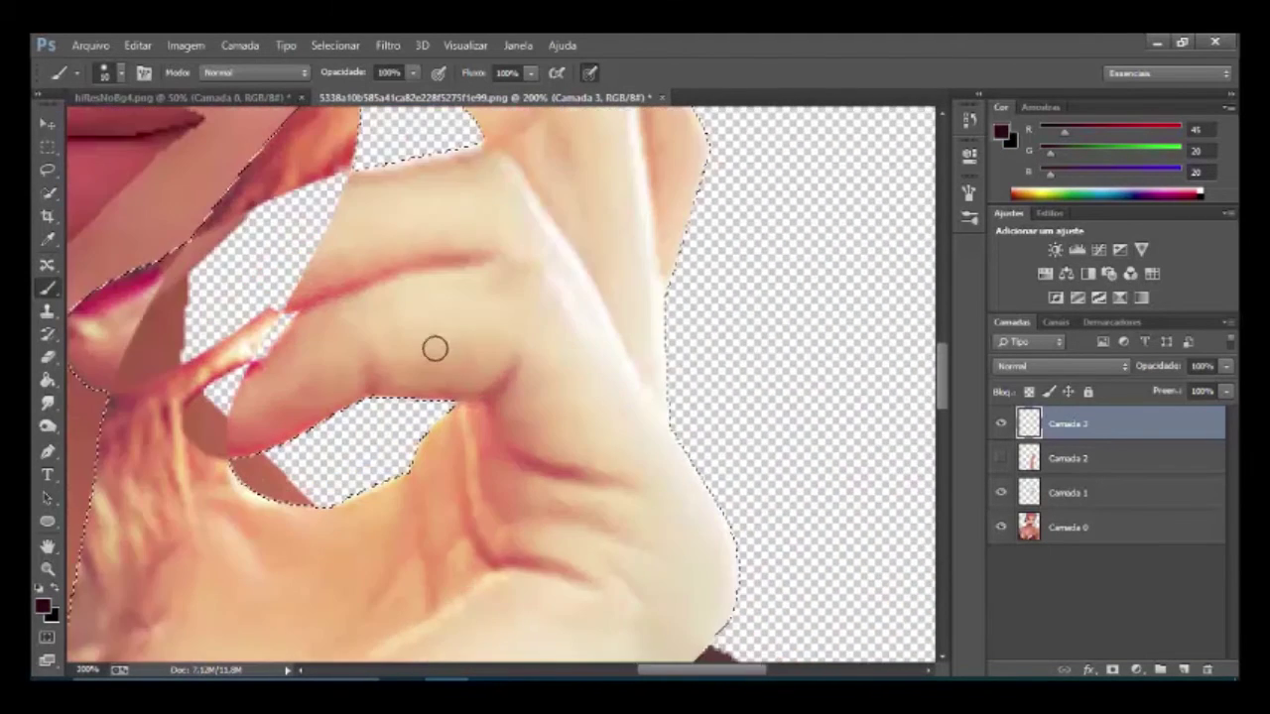
scroll(434, 349, "up", 1)
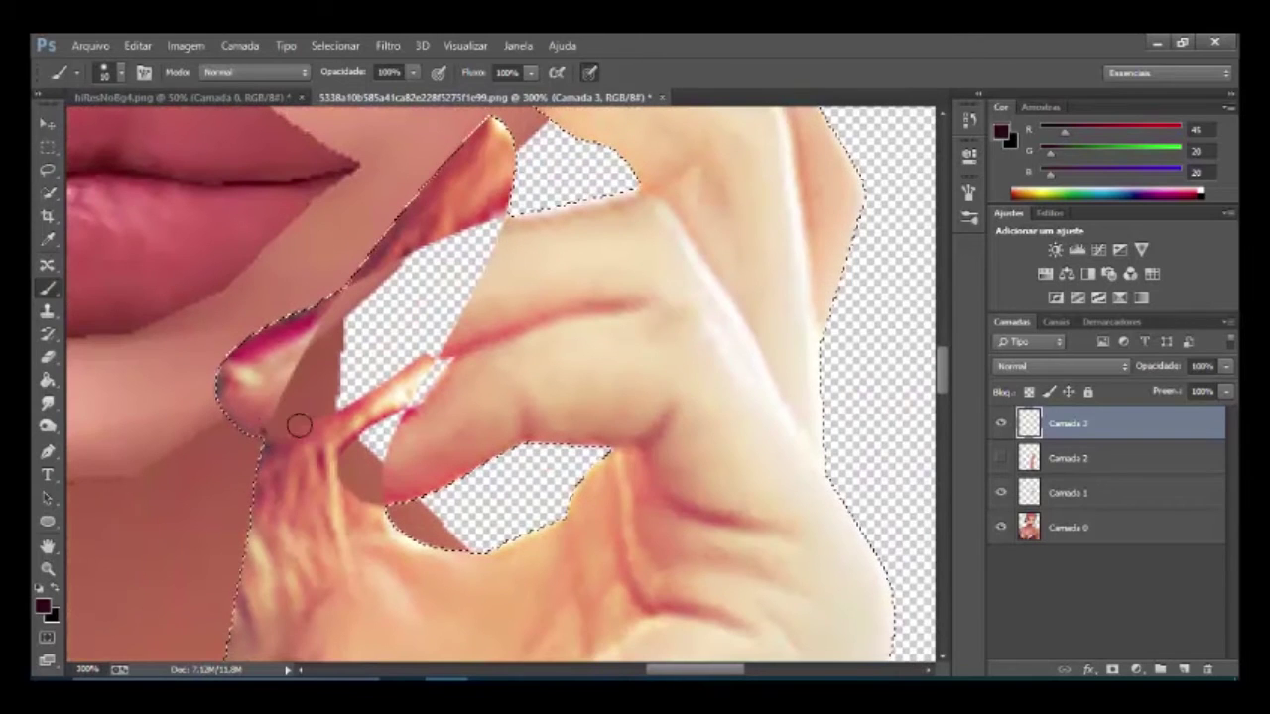
Paint dark brown lines along the fingertip edge and finger crease, undoing a stray stroke end.
left_click_drag(256, 442, 342, 402)
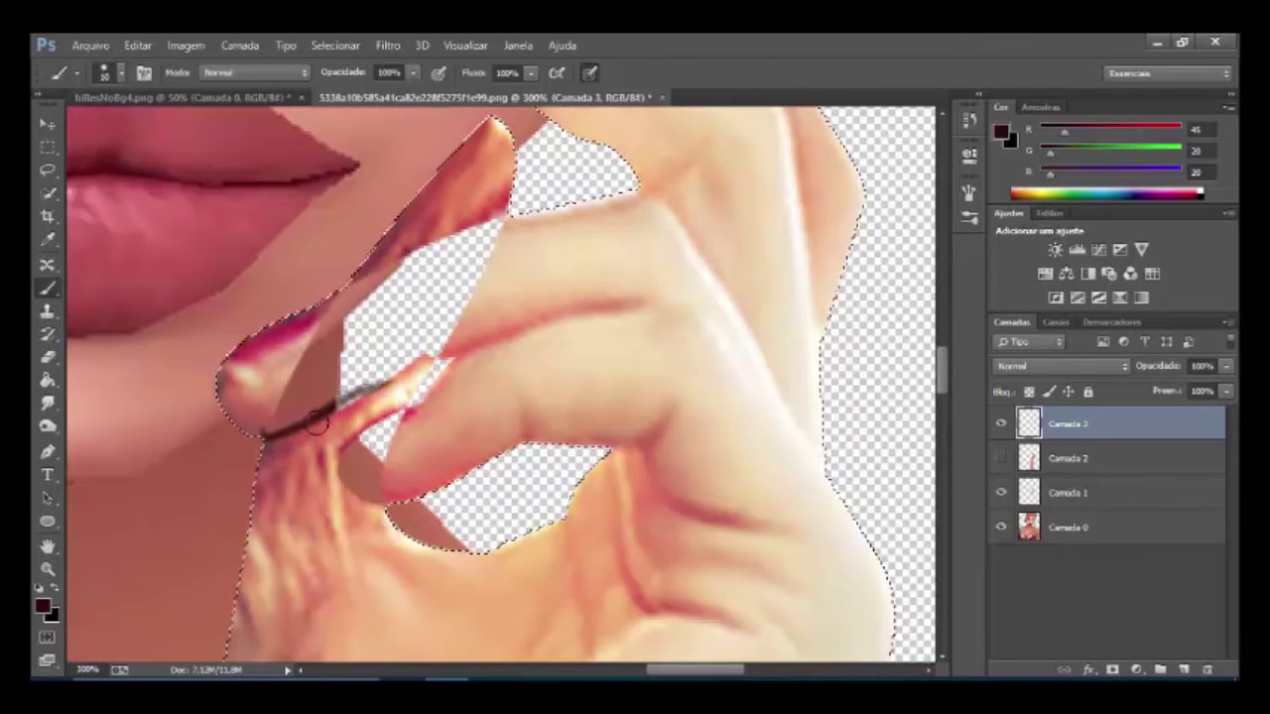
key("ctrl+z")
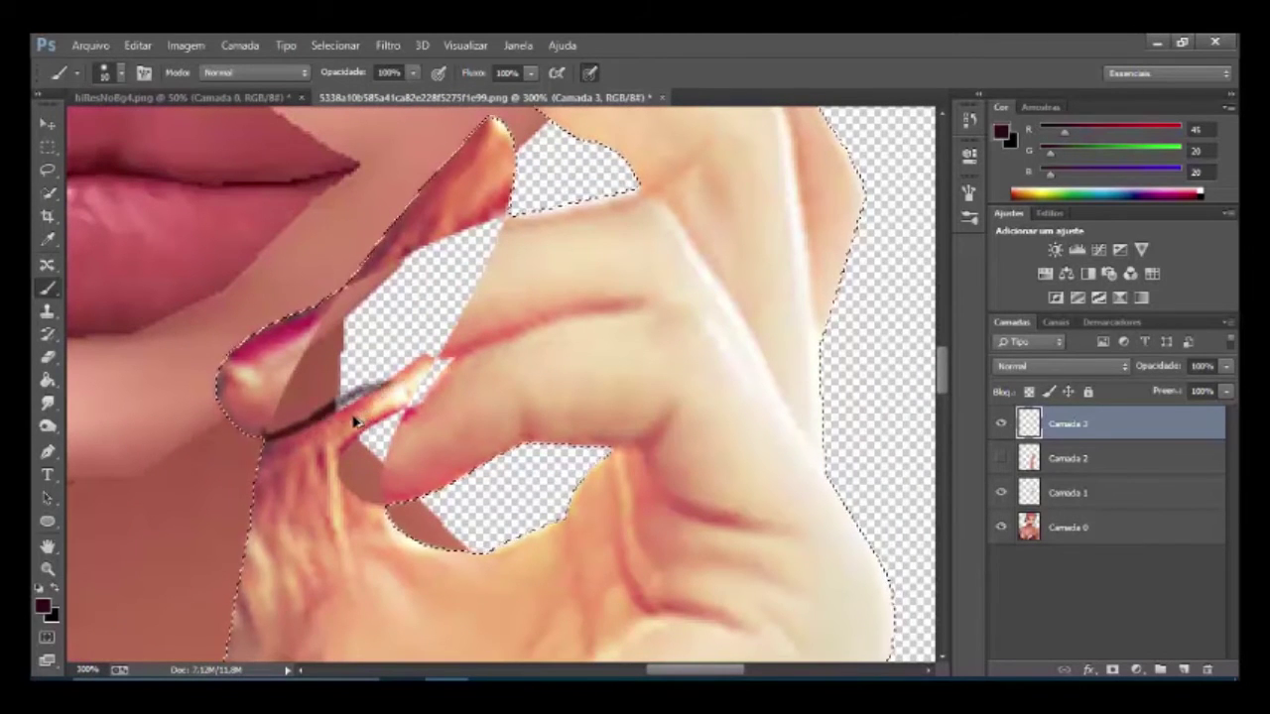
mouse_move(310, 424)
left_mouse_down()
mouse_move(379, 377)
mouse_move(643, 303)
left_mouse_up()
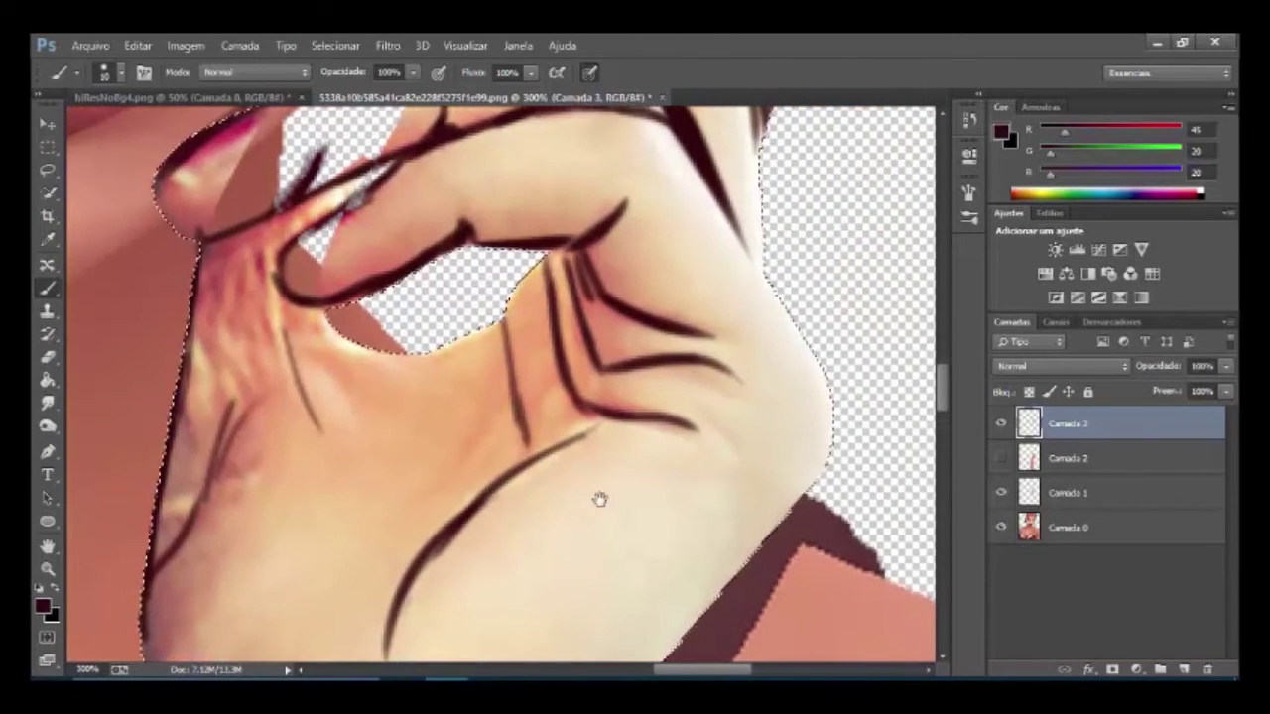
mouse_move(745, 426)
left_mouse_down()
mouse_move(695, 553)
mouse_move(772, 601)
left_mouse_up()
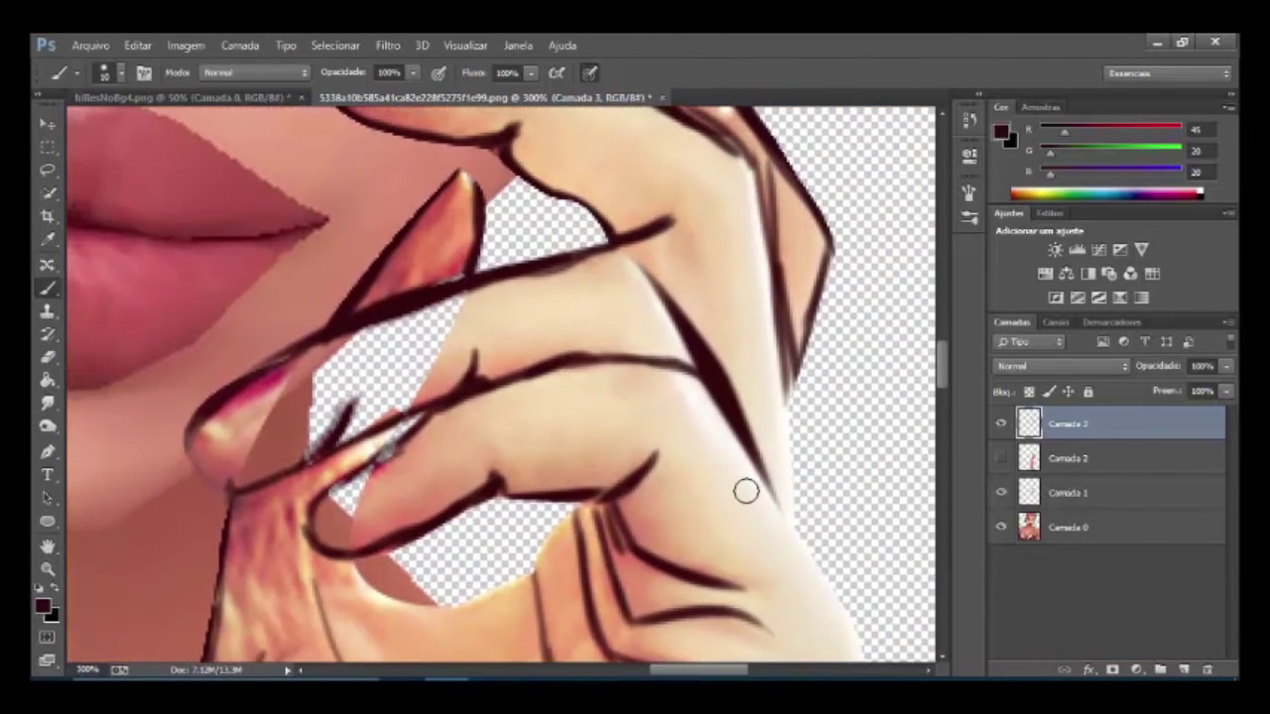
left_click_drag(664, 482, 758, 418)
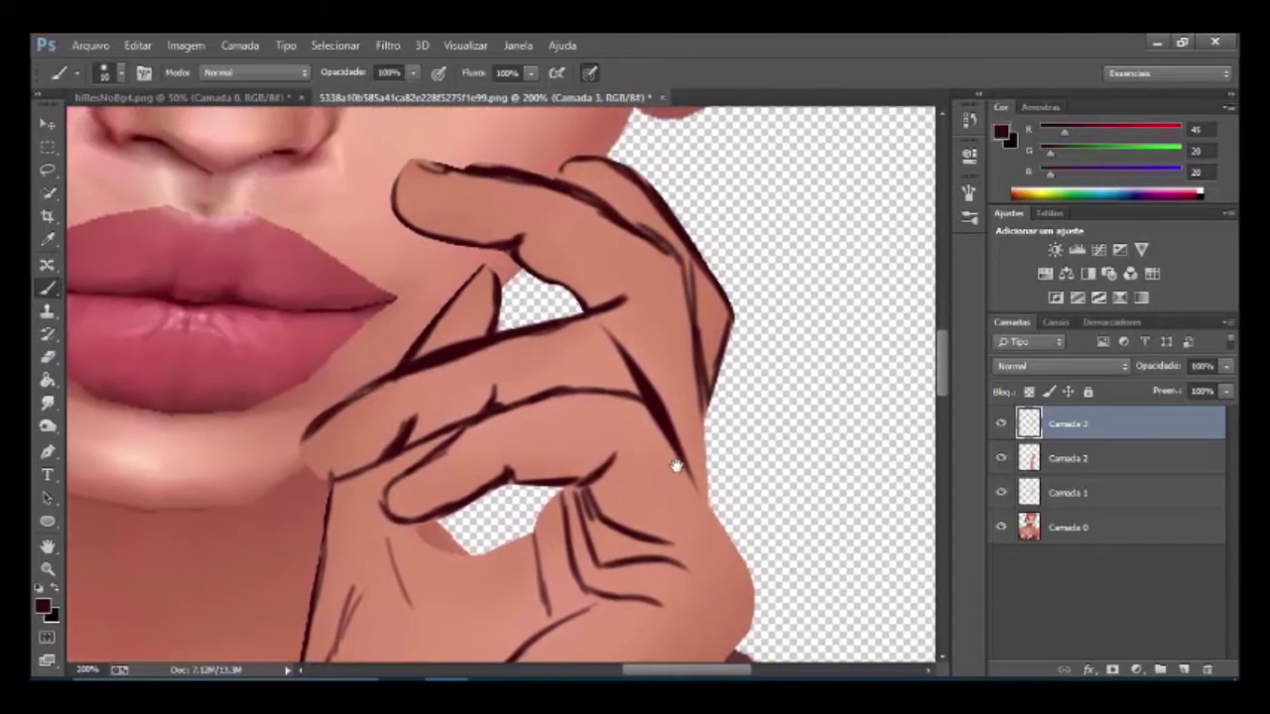
Select the Smudge tool from the Blur flyout and set its size to 20 px.
left_click(46, 402)
right_click(583, 297)
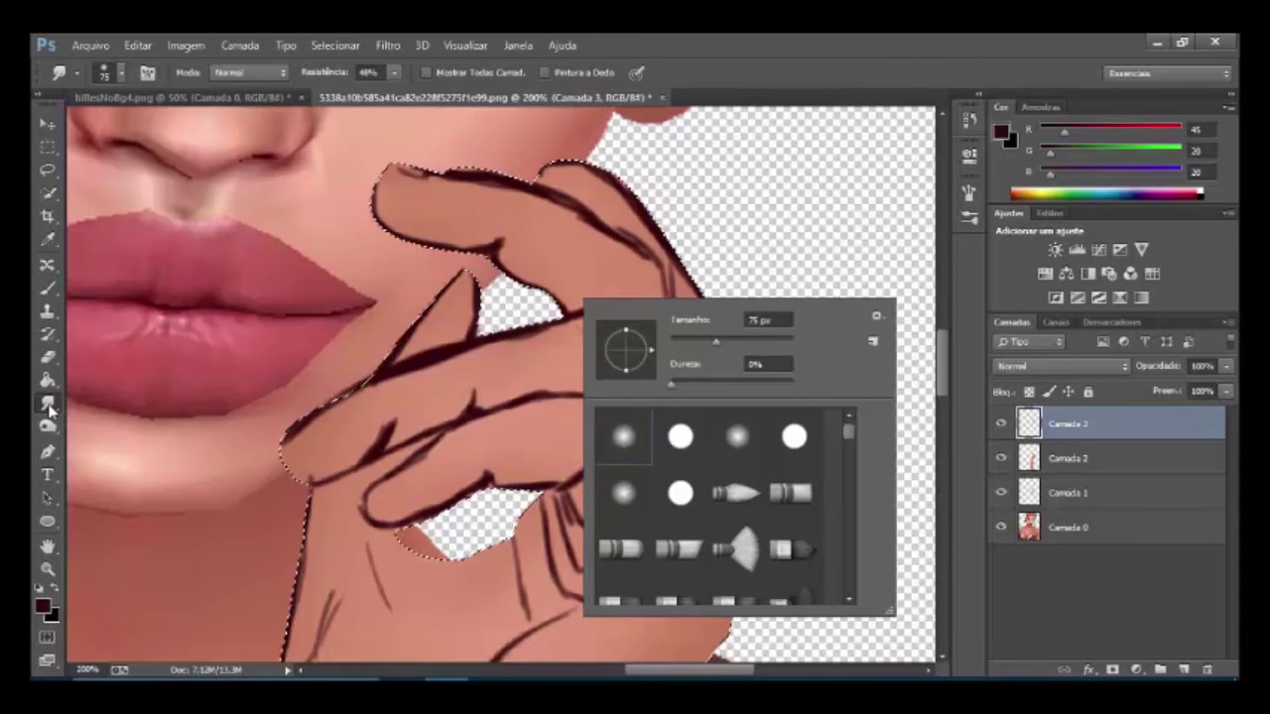
right_click(47, 402)
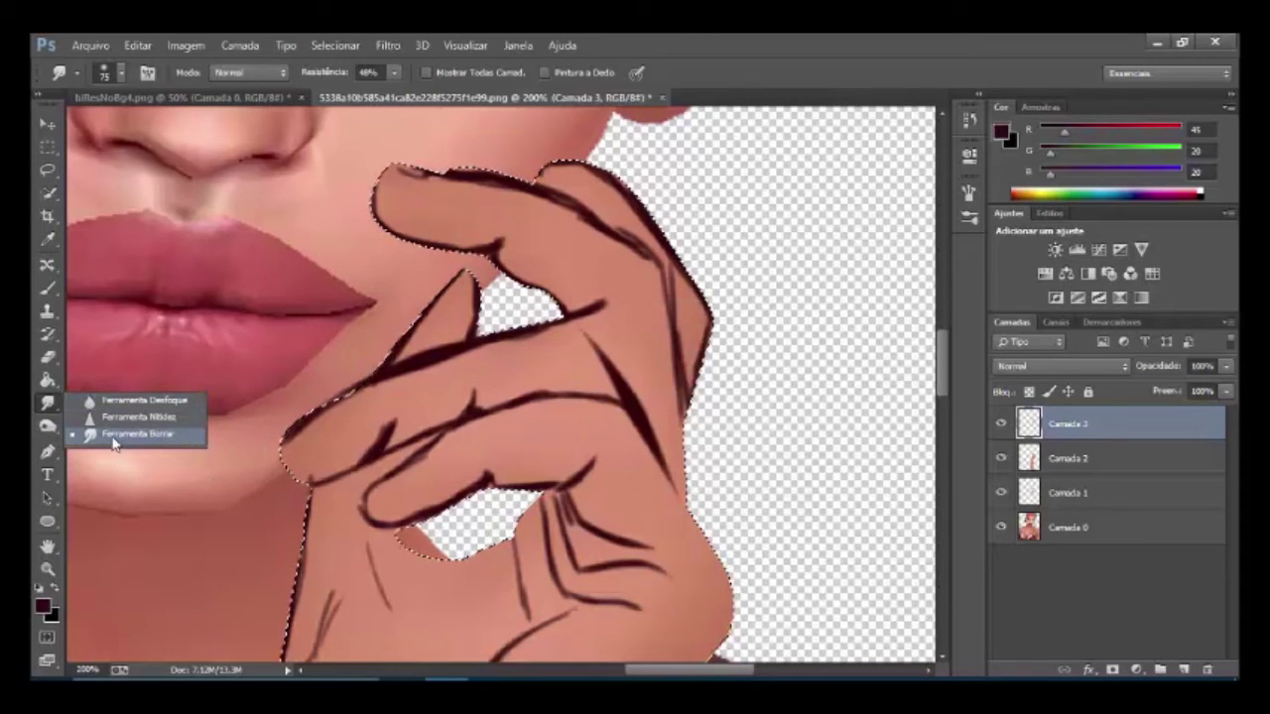
left_click(113, 444)
right_click(643, 424)
left_click_drag(747, 405, 738, 402)
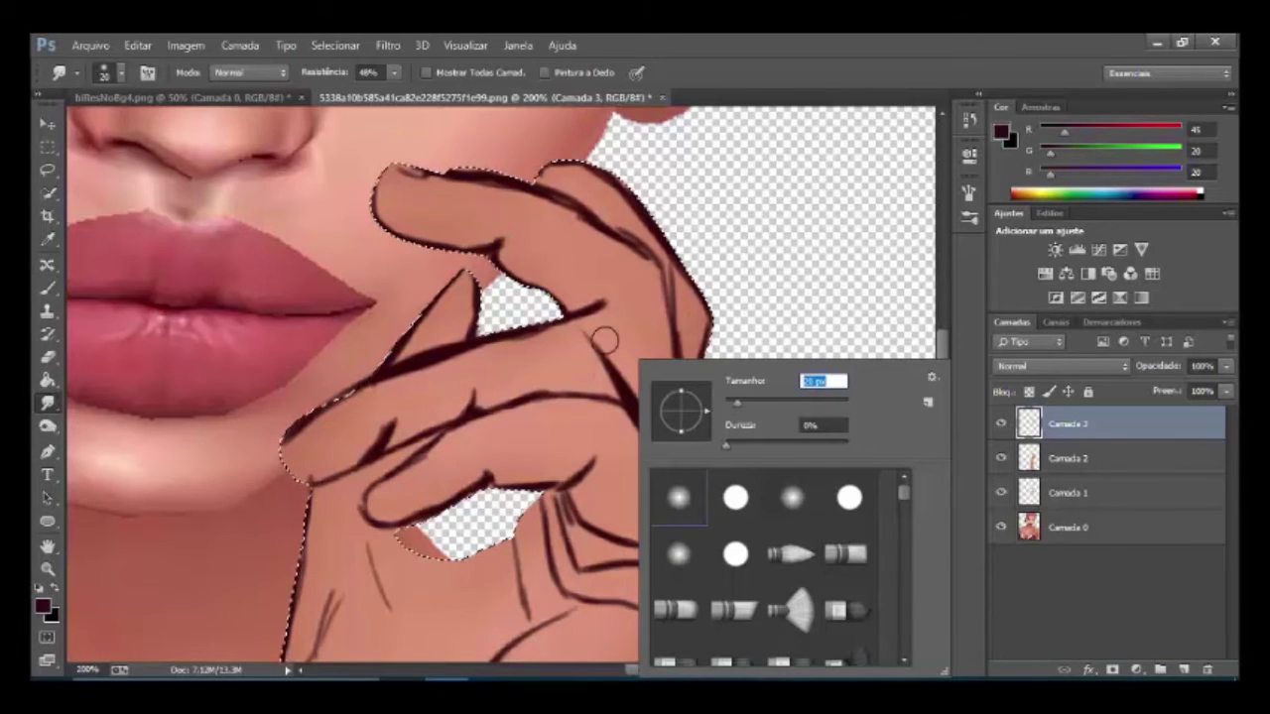
left_click(604, 306)
Smudge the dark crease lines across the fingers so they blend into the skin.
left_click_drag(607, 308, 562, 338)
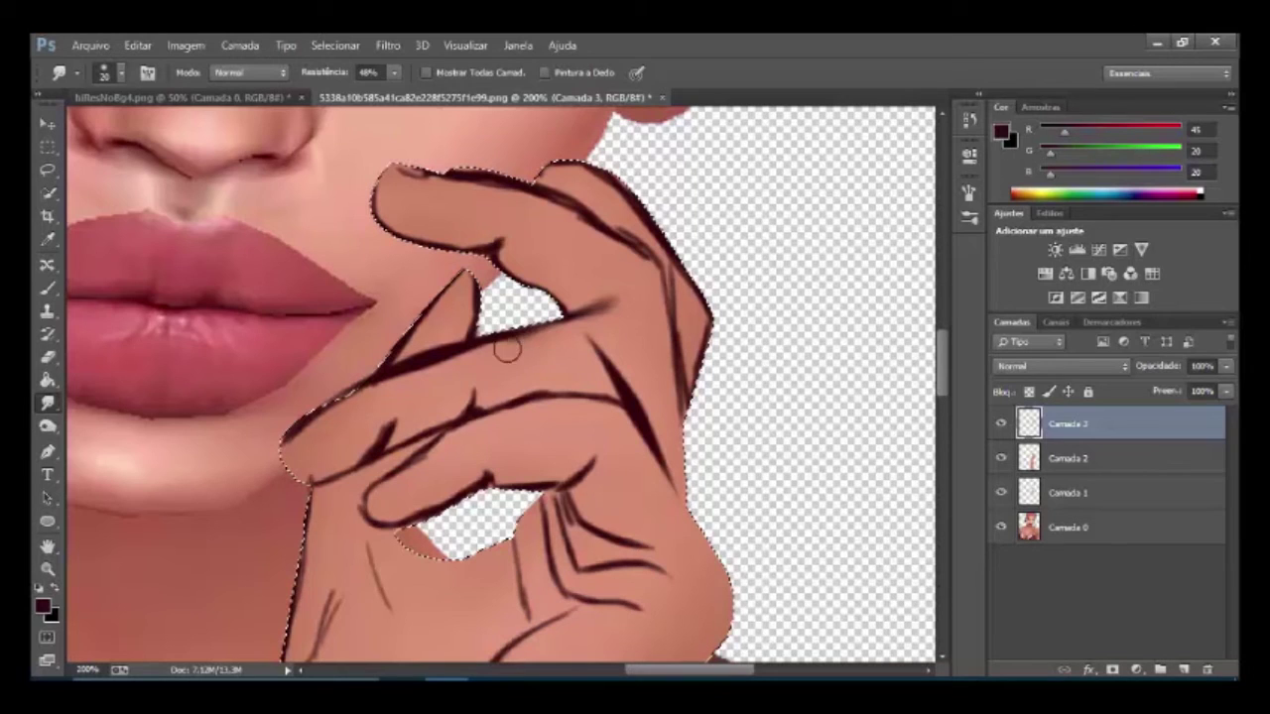
mouse_move(525, 322)
left_mouse_down()
mouse_move(570, 302)
mouse_move(651, 386)
mouse_move(589, 346)
mouse_move(599, 401)
mouse_move(641, 446)
mouse_move(581, 454)
mouse_move(600, 559)
left_mouse_up()
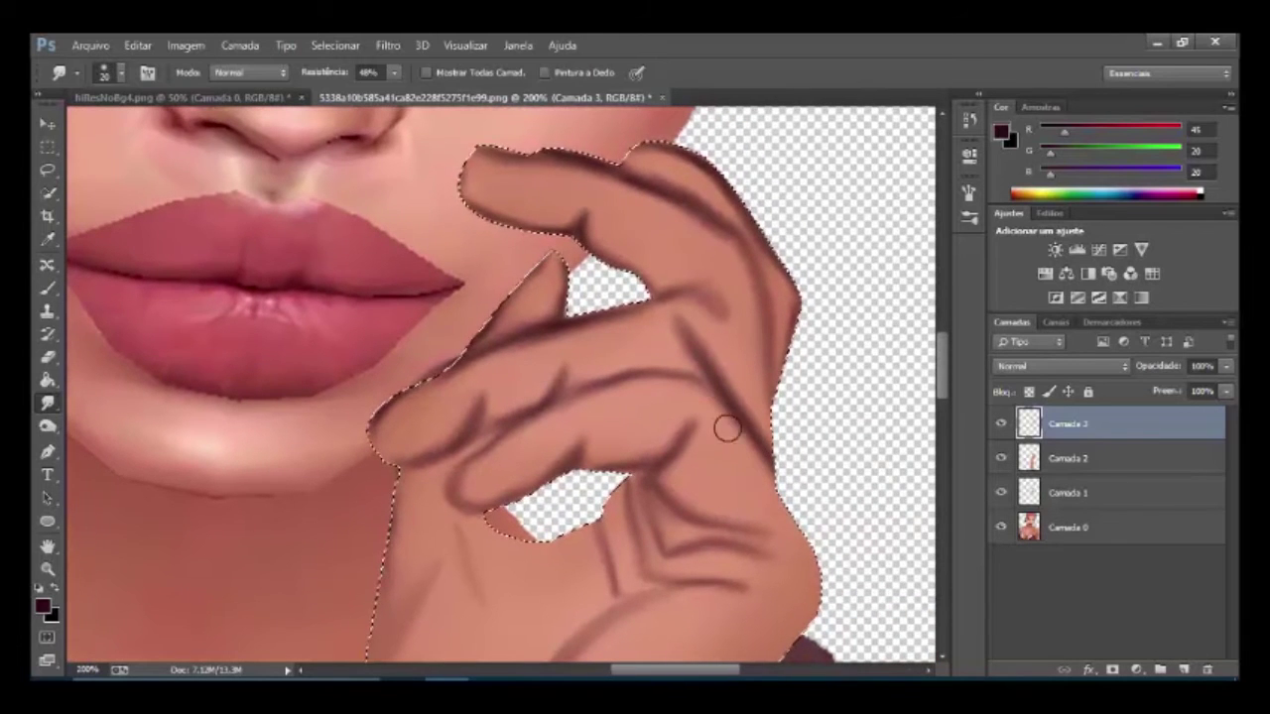
left_click_drag(740, 431, 692, 337)
mouse_move(714, 349)
left_mouse_down()
mouse_move(694, 363)
mouse_move(708, 368)
mouse_move(697, 324)
left_mouse_up()
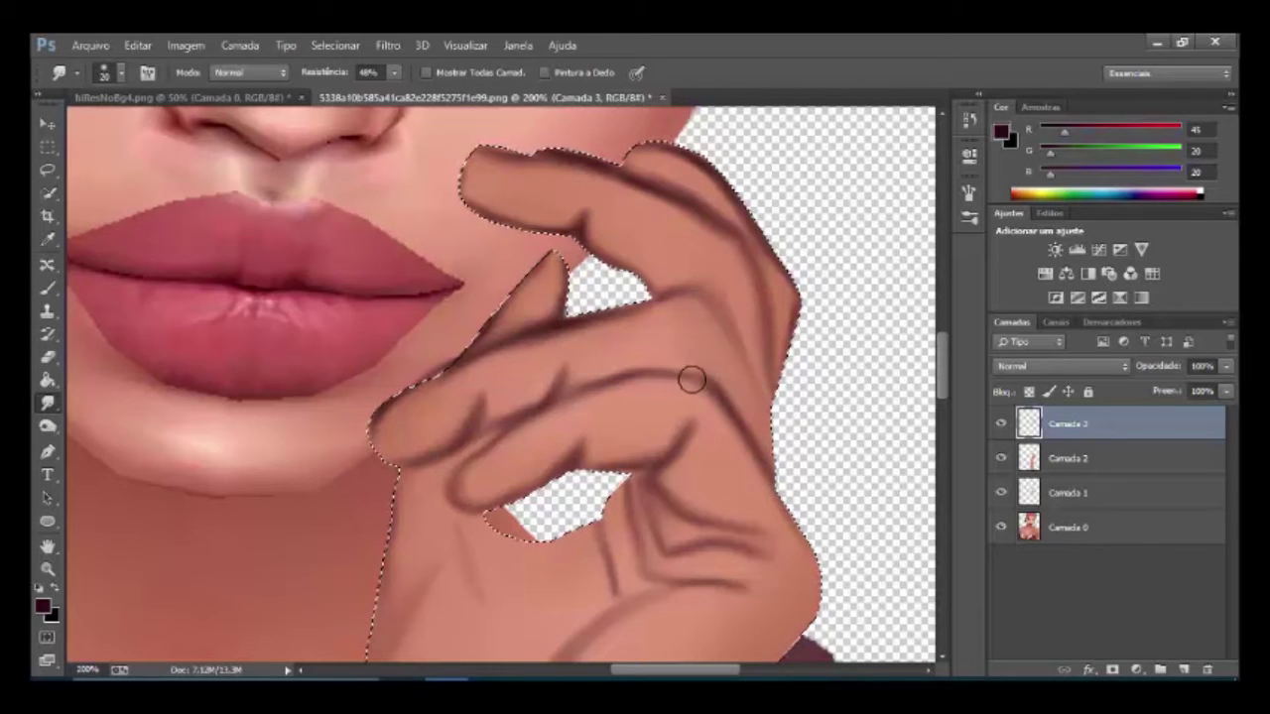
key("ctrl+d")
left_click_drag(745, 350, 767, 331)
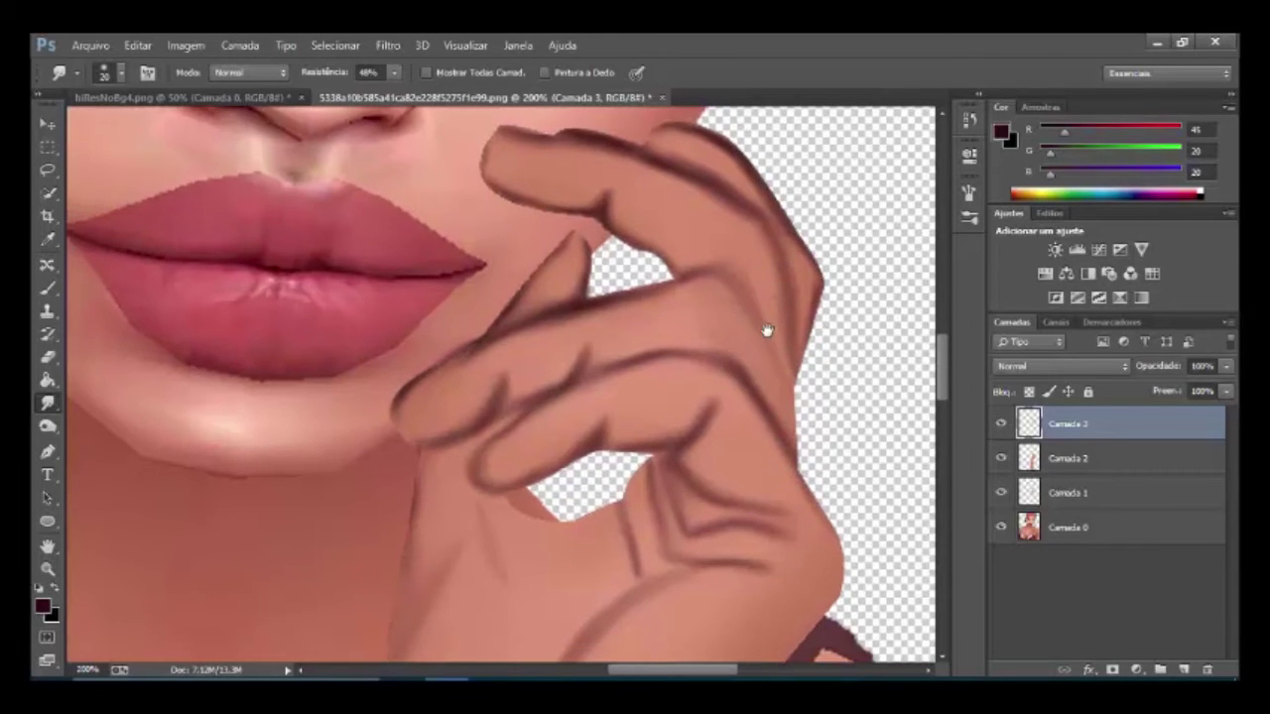
key("ctrl+z")
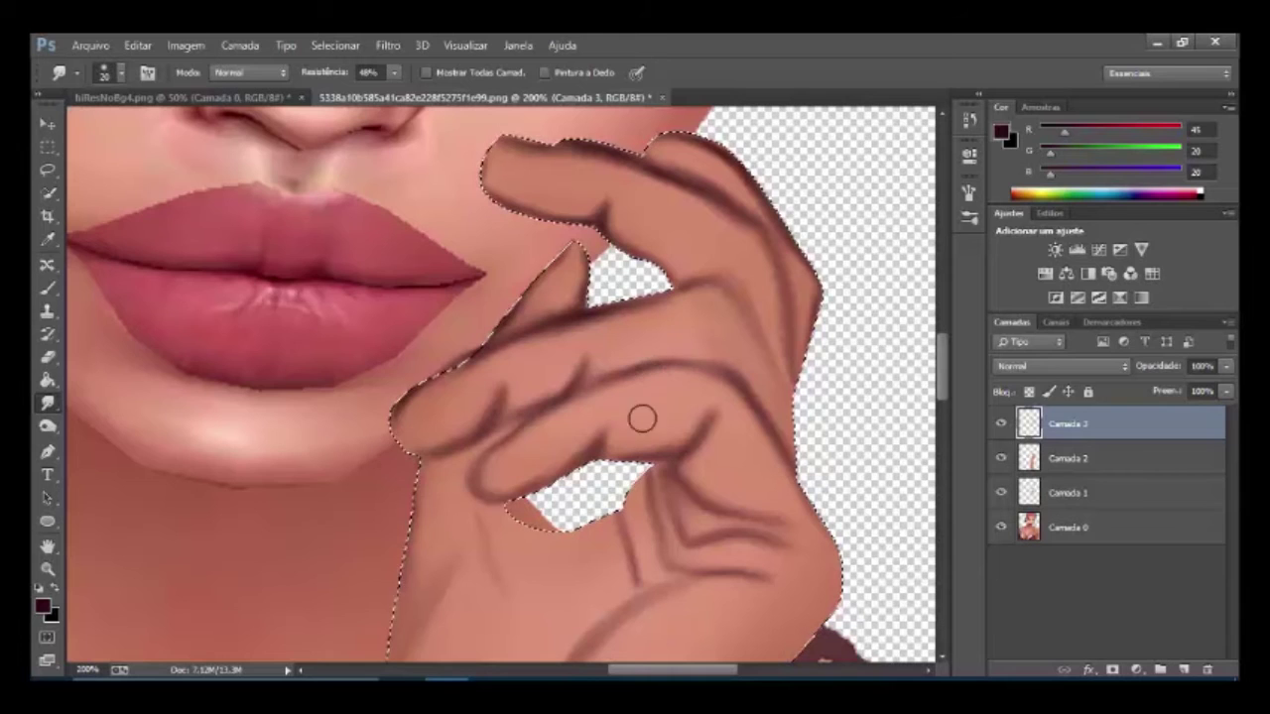
Switch to the Brush with a round tip at 21 px and lowered hardness.
left_click(47, 288)
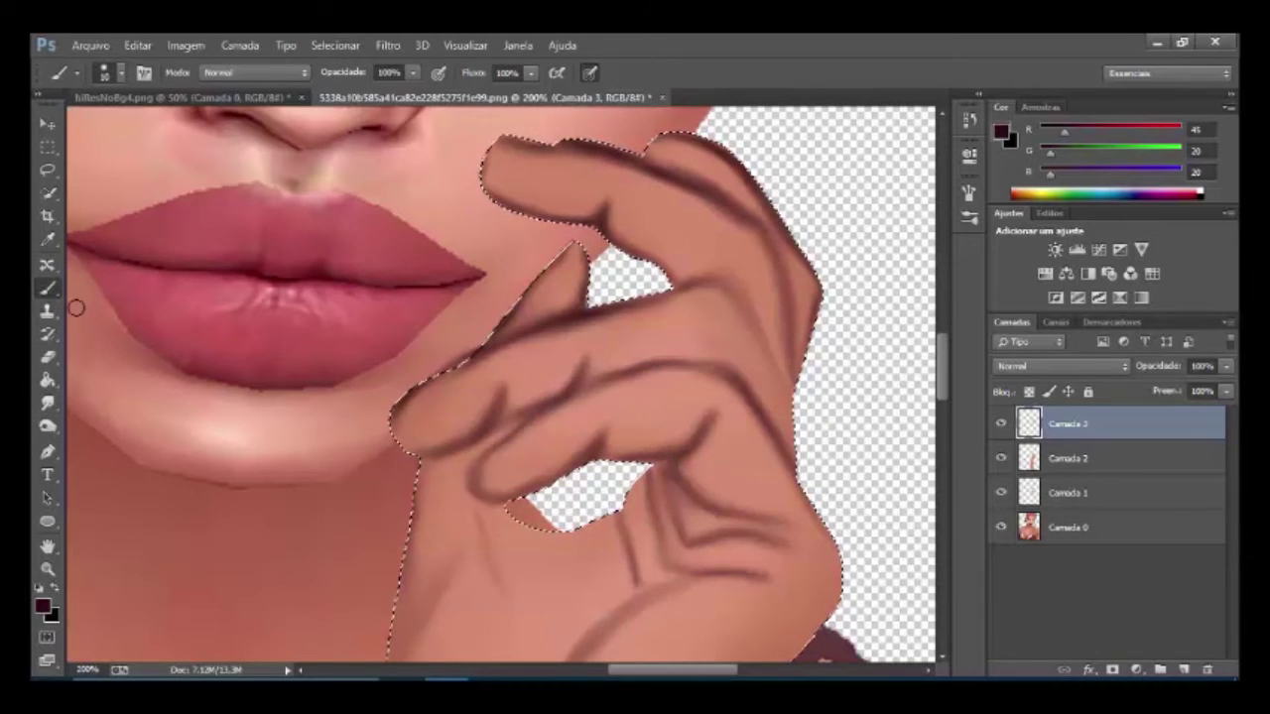
right_click(655, 363)
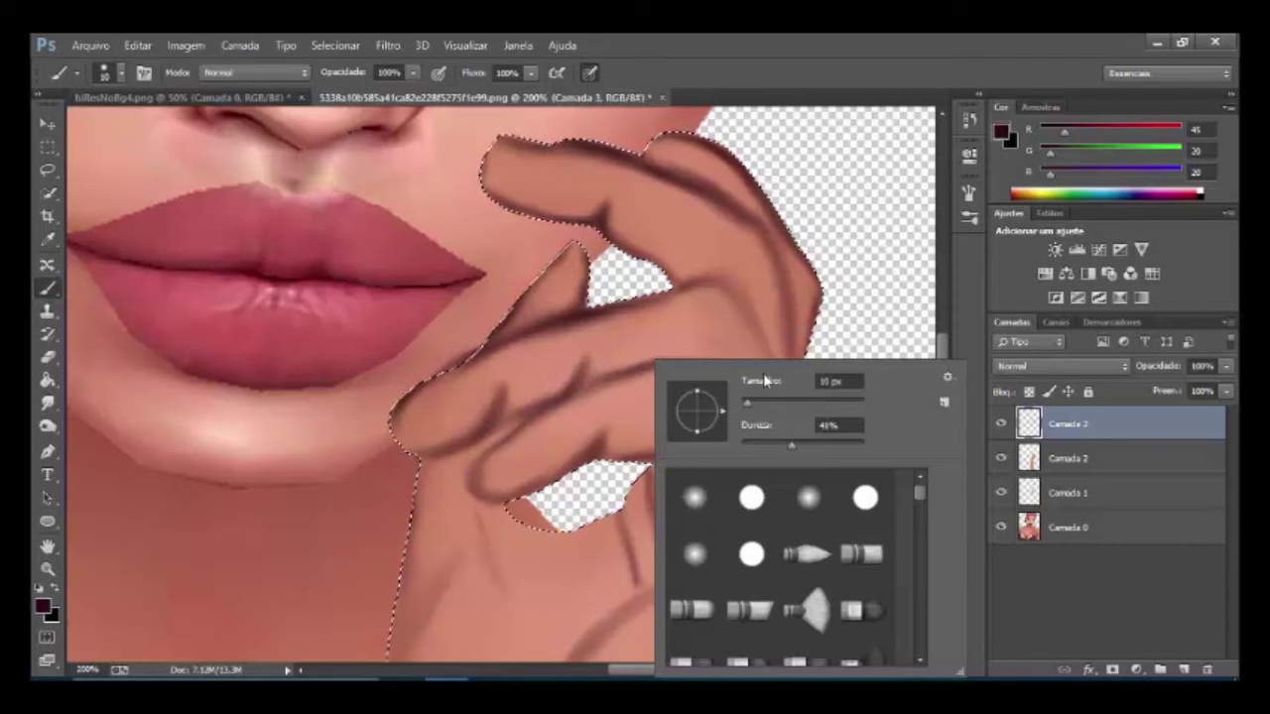
left_click(751, 401)
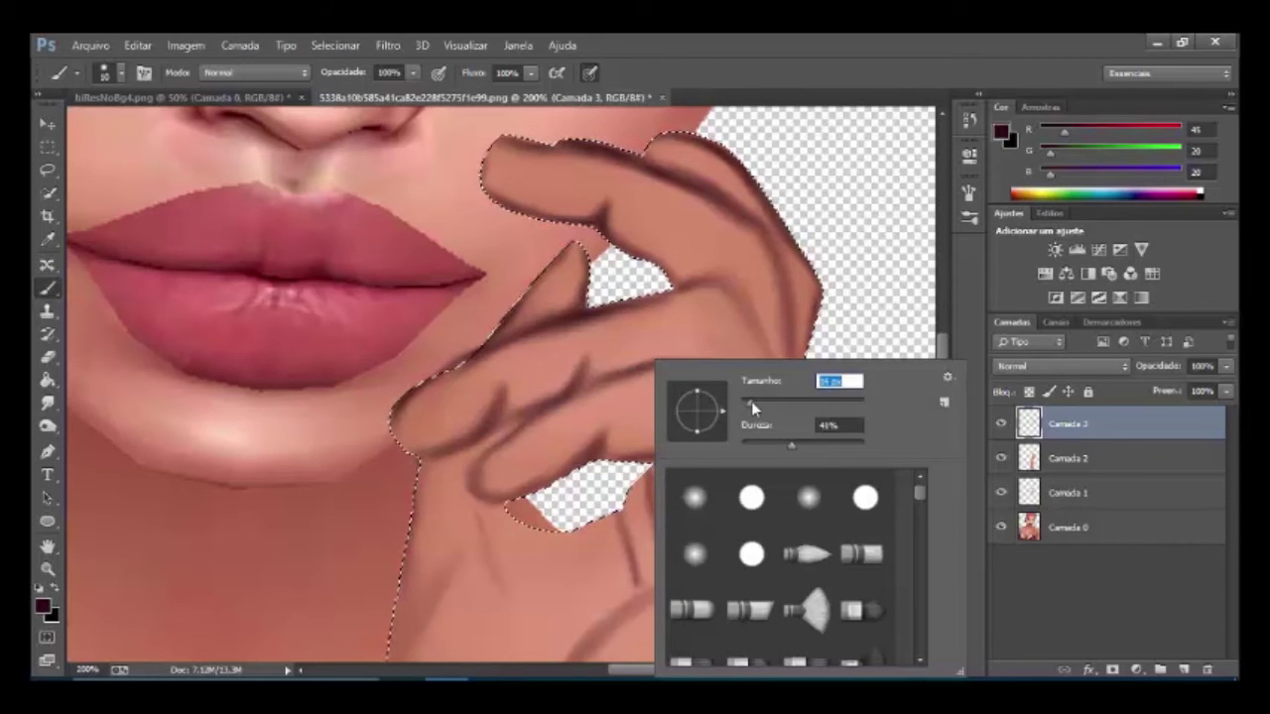
left_click(751, 557)
key("Return")
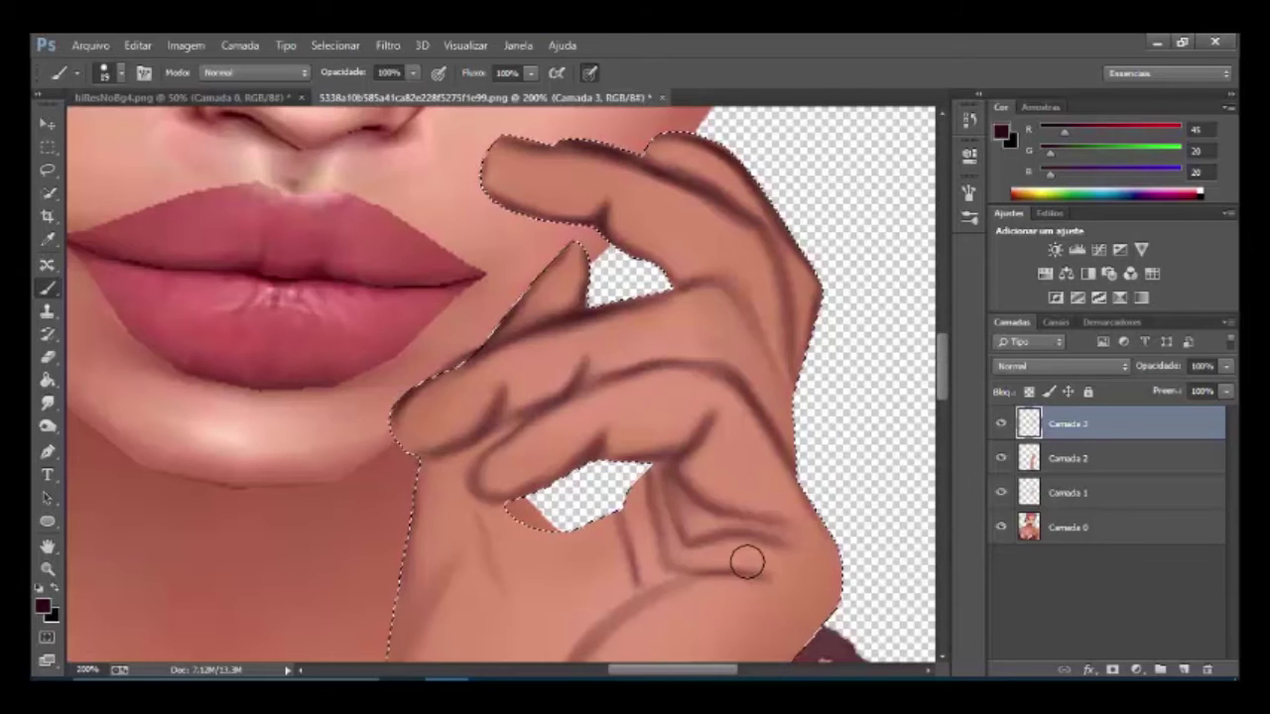
right_click(710, 446)
left_click_drag(922, 448, 850, 450)
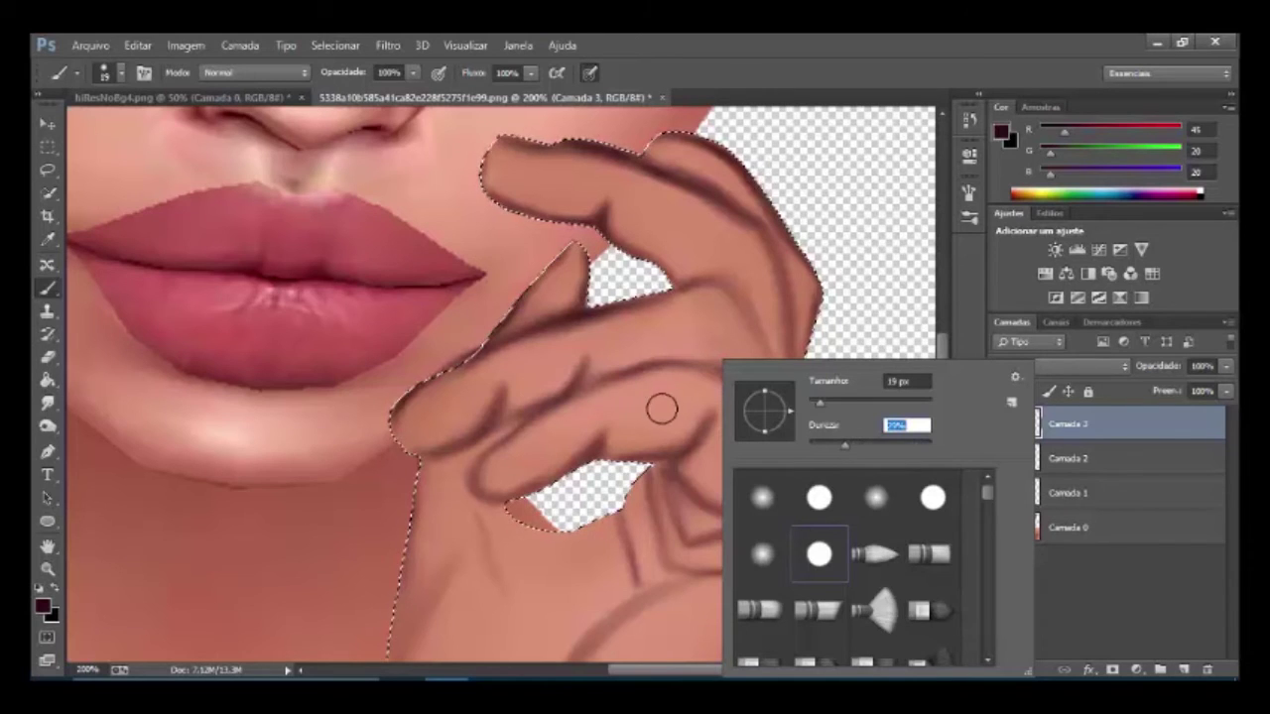
left_click(821, 402)
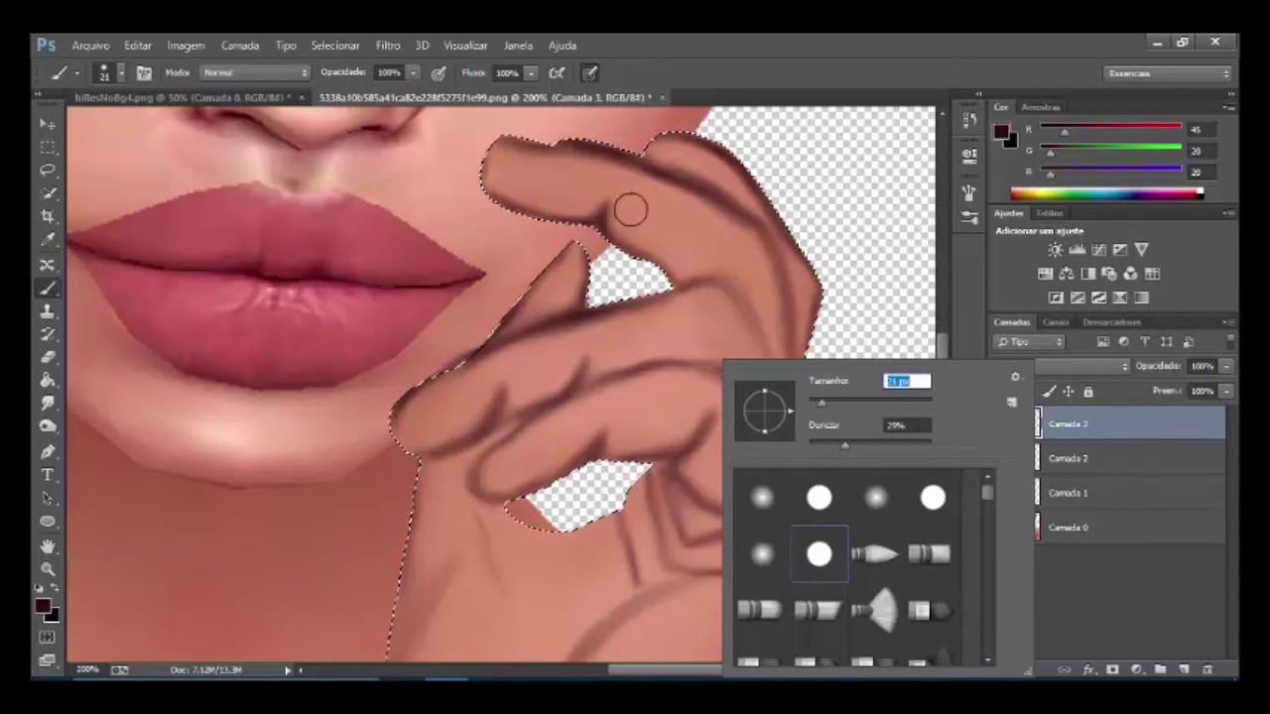
left_click(592, 74)
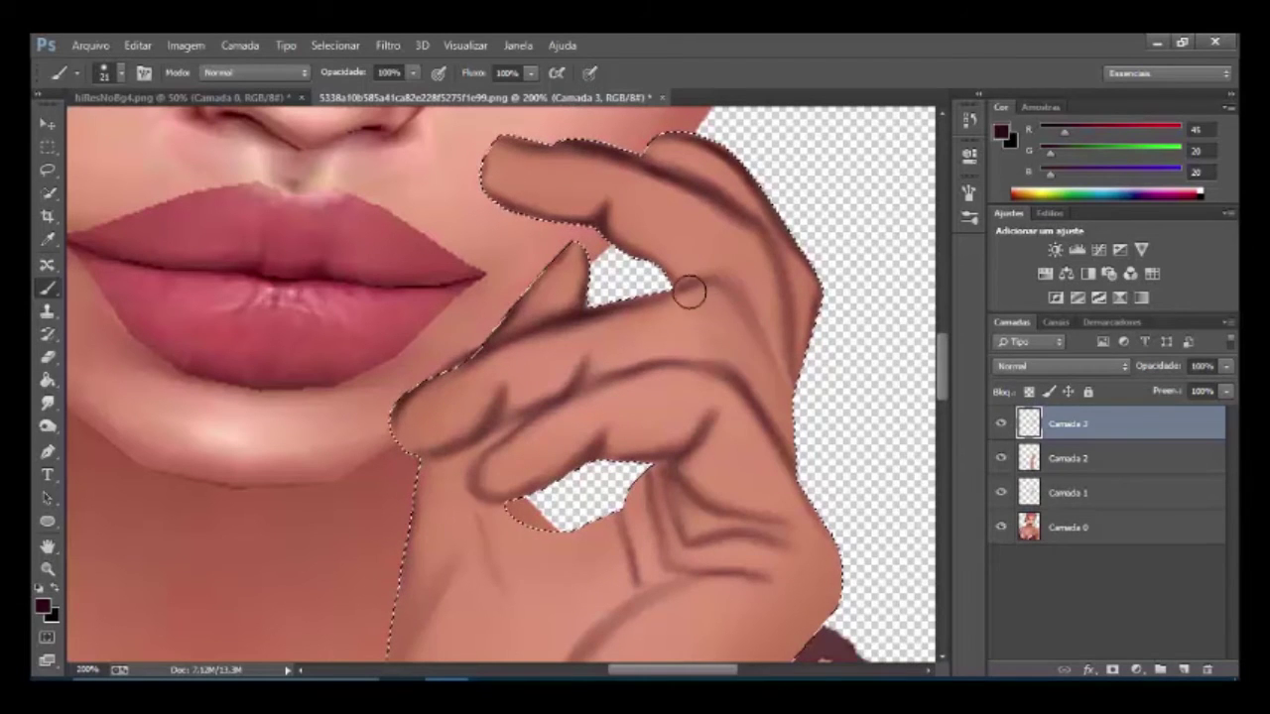
Set brush flow to 40% and toggle Camada 3's visibility to check it.
left_click_drag(476, 75, 469, 77)
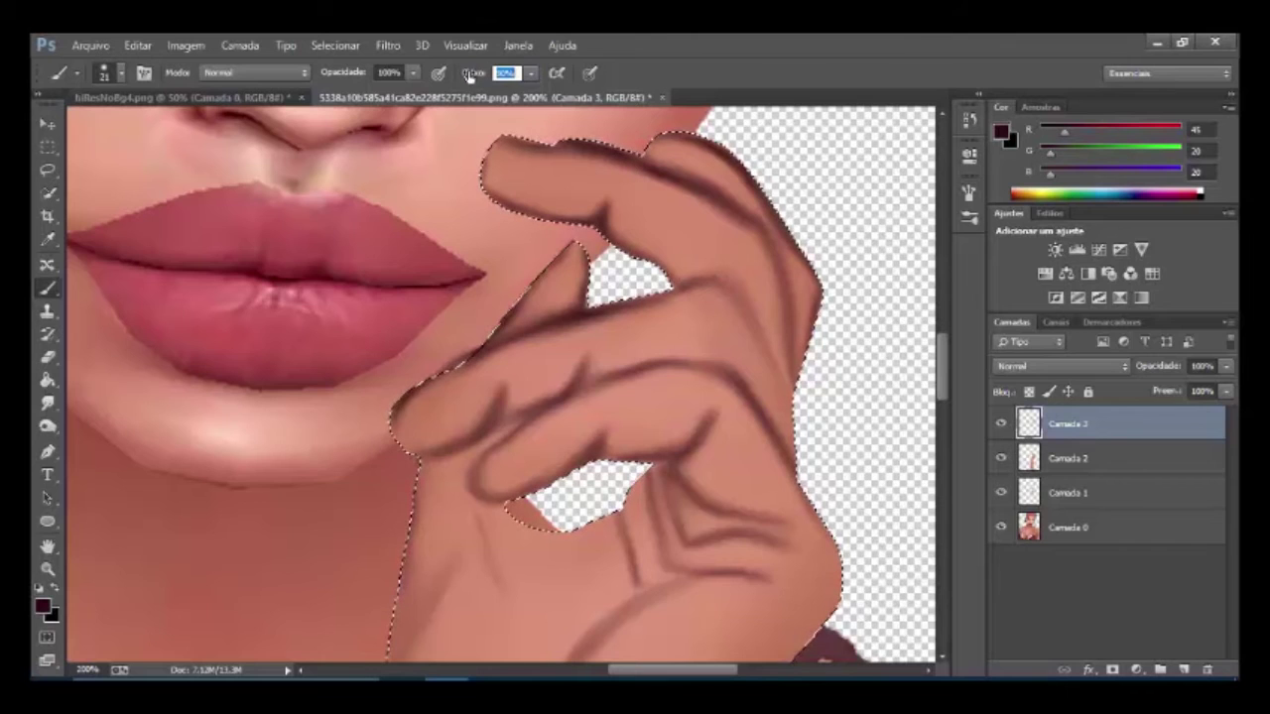
type("40")
key("Return")
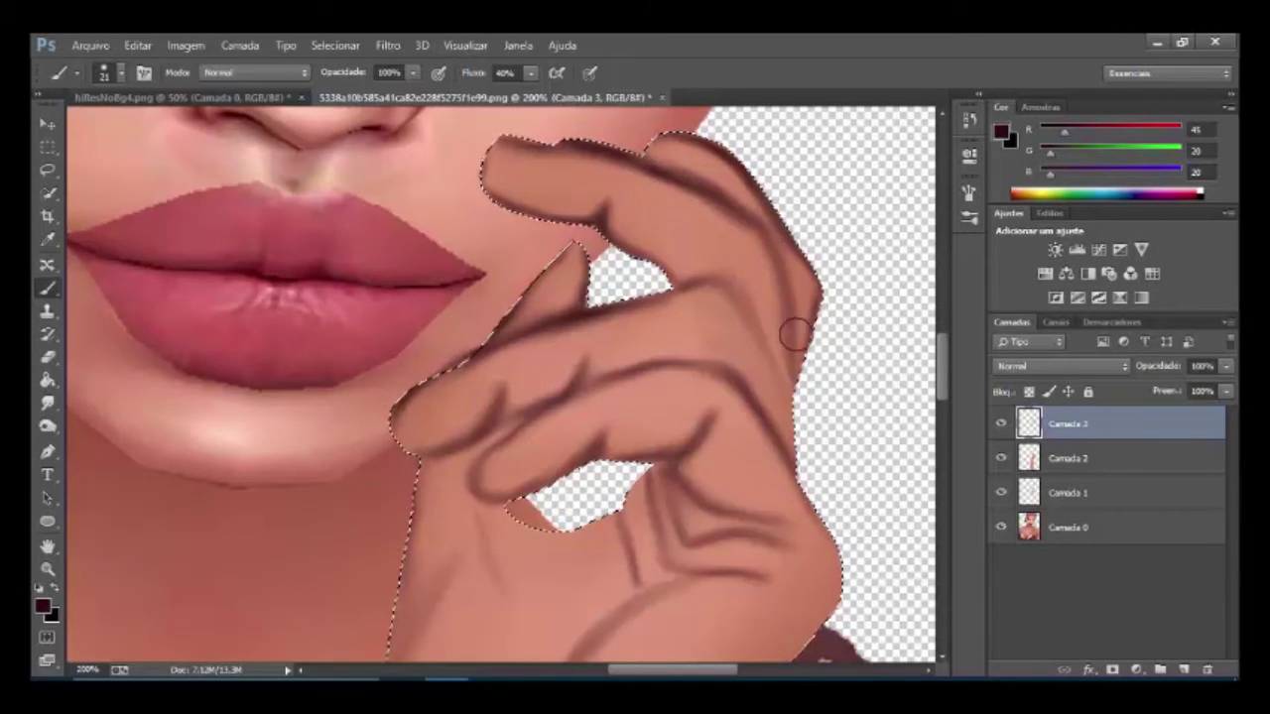
left_click(1001, 424)
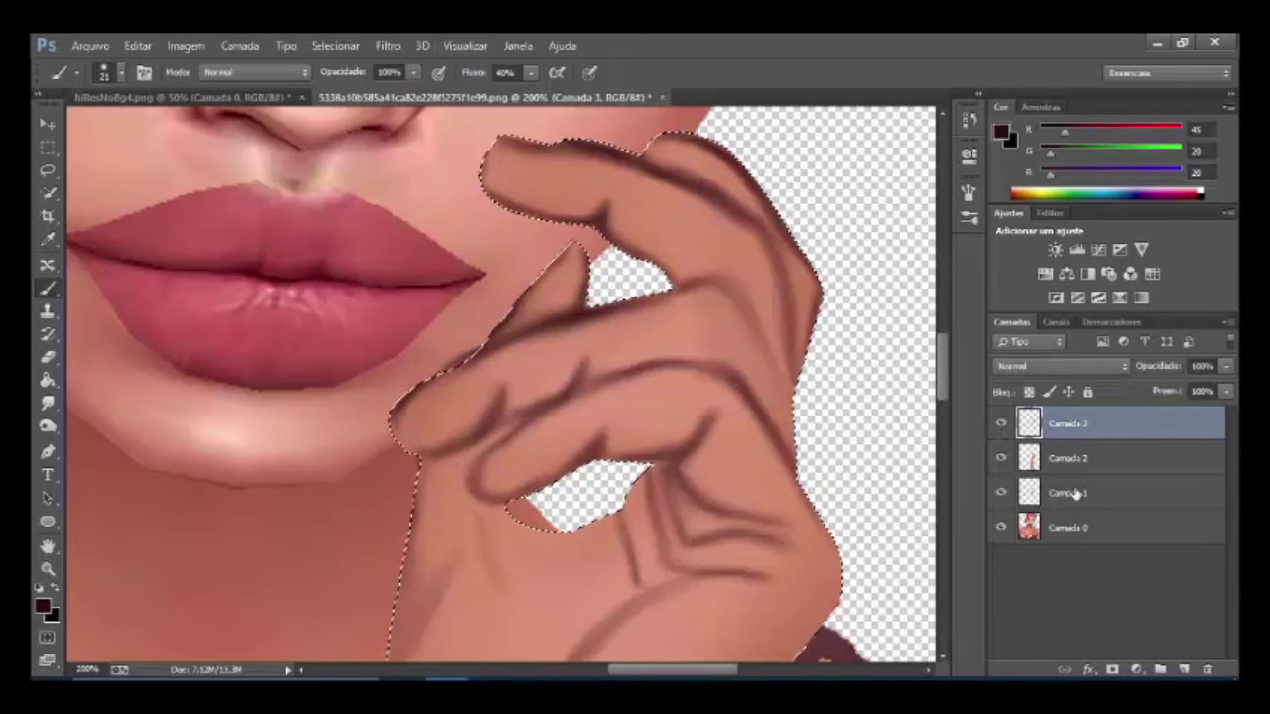
Add Camada 4 and set the colour to a lighter pink version of the sampled skin tone.
left_click(1187, 669)
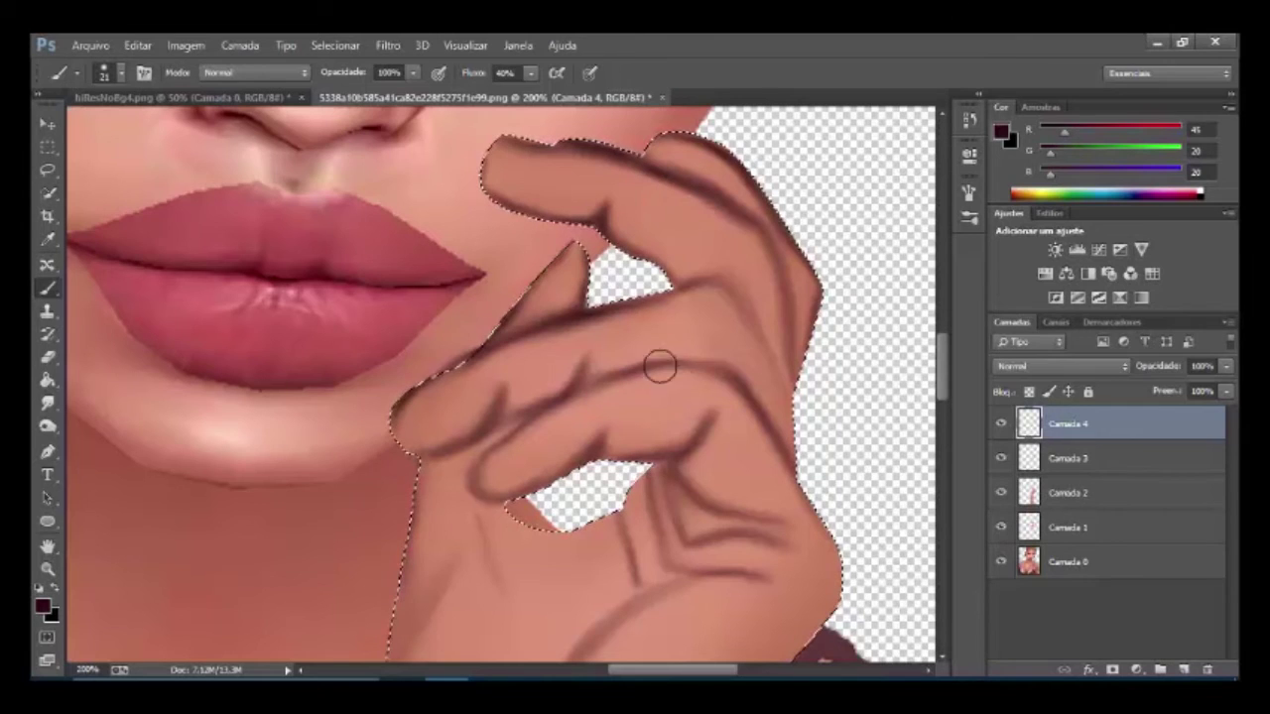
left_click(658, 332, "alt")
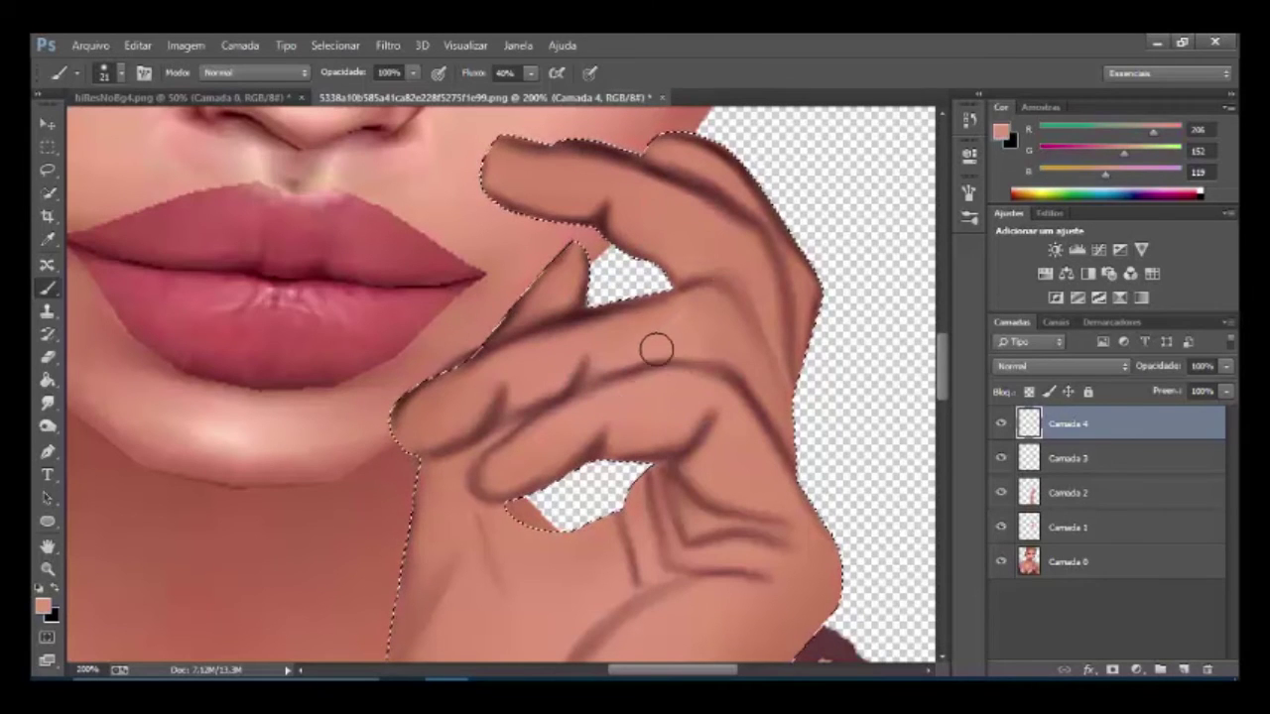
left_click(43, 604)
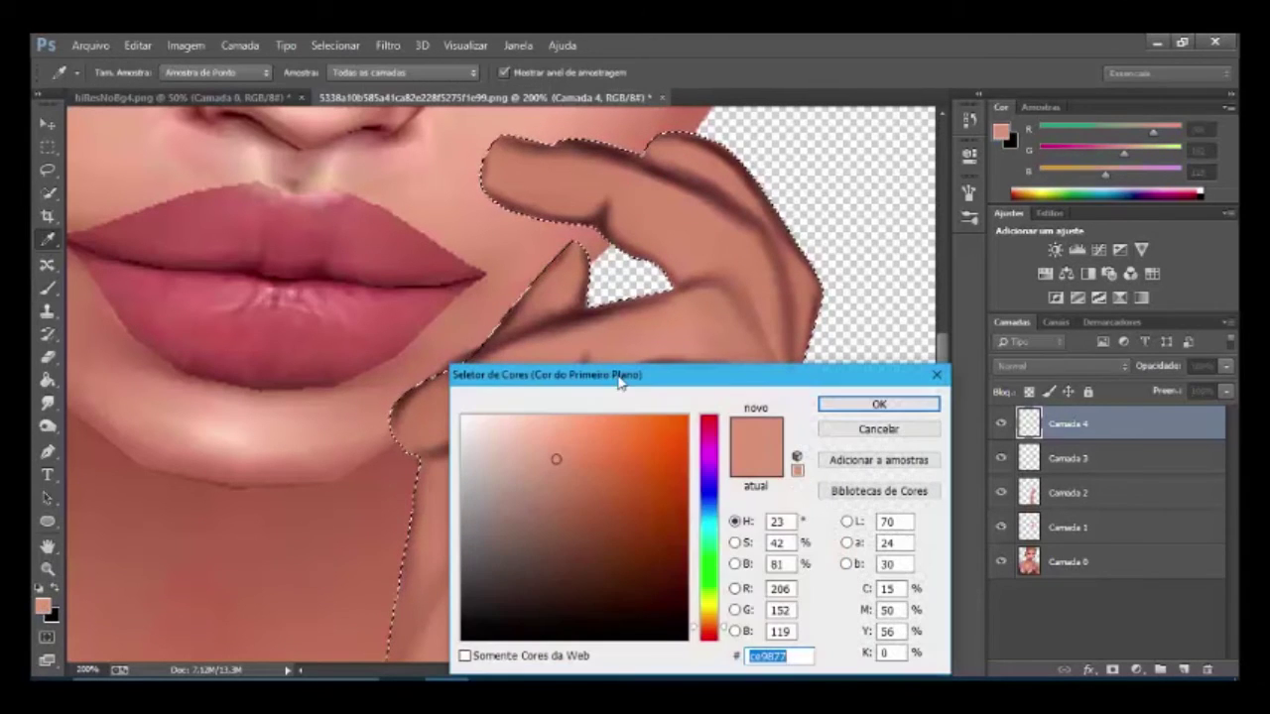
left_click_drag(554, 458, 528, 436)
left_click(879, 404)
Paint highlights with a 25 px brush along the fingers, right hand edge and lower hand.
key("b")
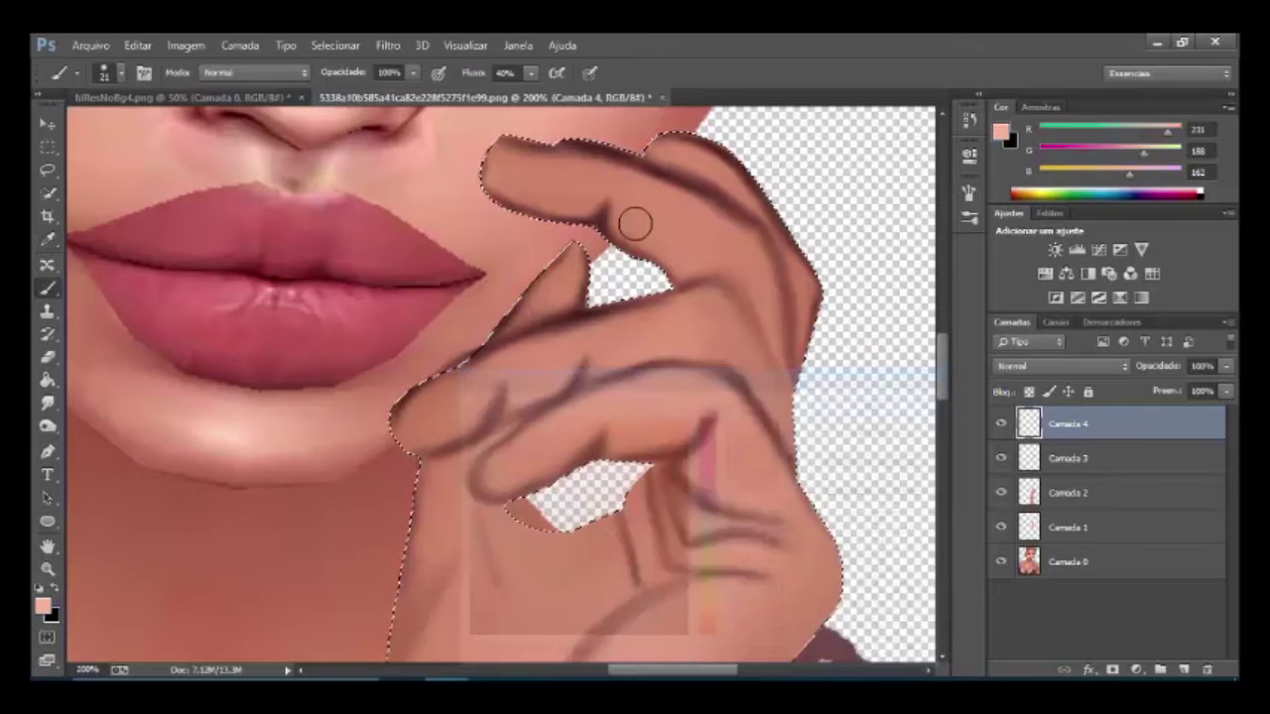
key("bracketright")
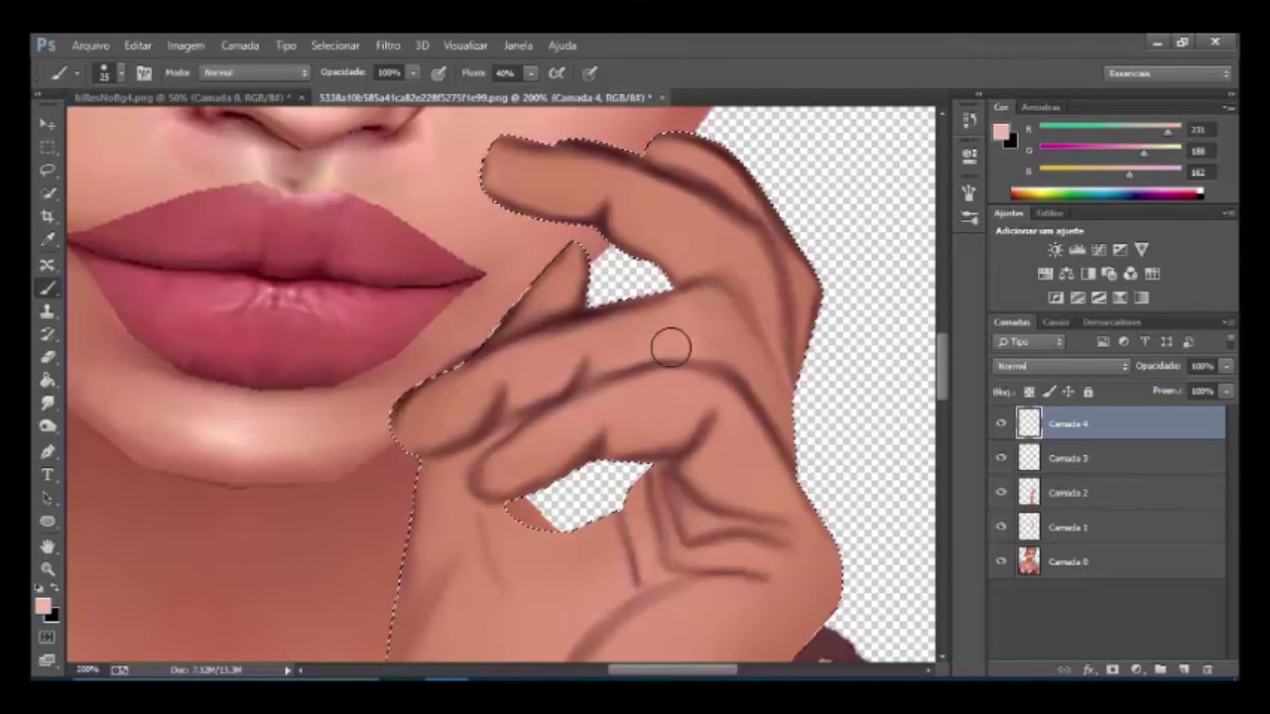
left_click_drag(708, 244, 734, 247)
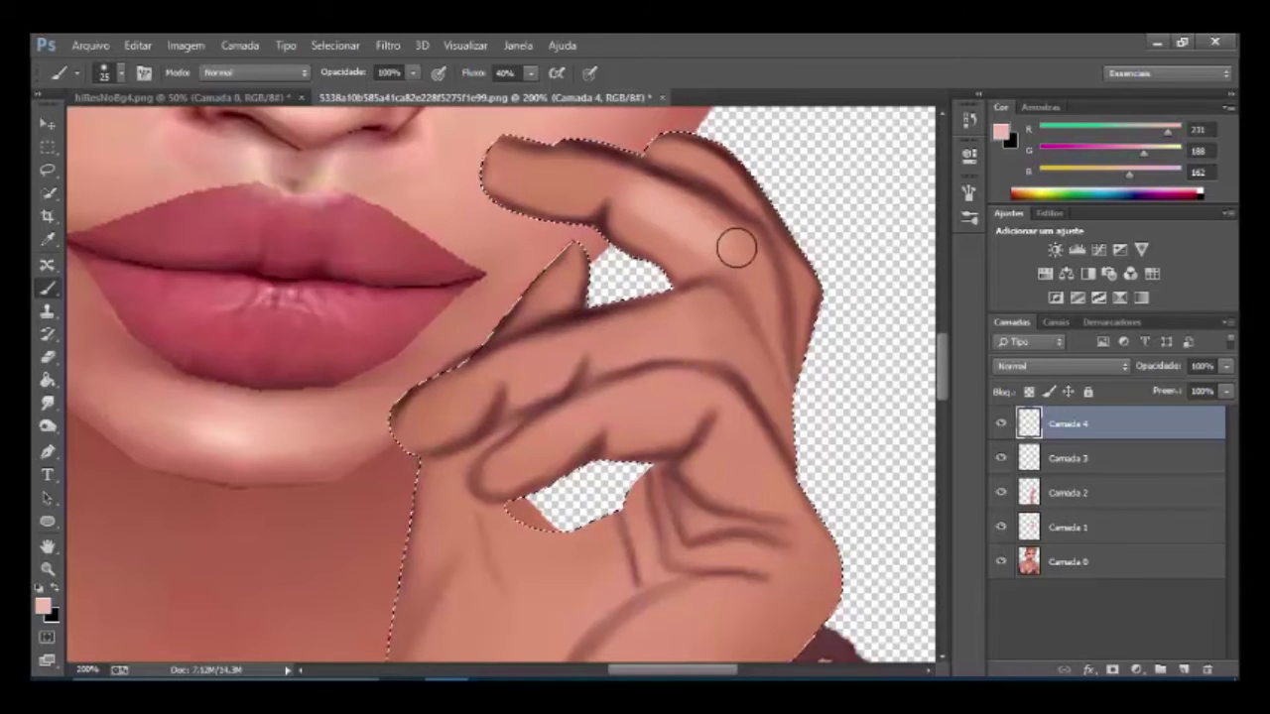
mouse_move(458, 141)
left_mouse_down()
mouse_move(760, 284)
mouse_move(785, 374)
mouse_move(675, 327)
mouse_move(655, 343)
mouse_move(549, 360)
mouse_move(483, 389)
mouse_move(454, 447)
mouse_move(538, 443)
mouse_move(510, 470)
left_mouse_up()
mouse_move(641, 400)
left_mouse_down()
mouse_move(751, 425)
mouse_move(743, 447)
mouse_move(794, 518)
mouse_move(767, 515)
left_mouse_up()
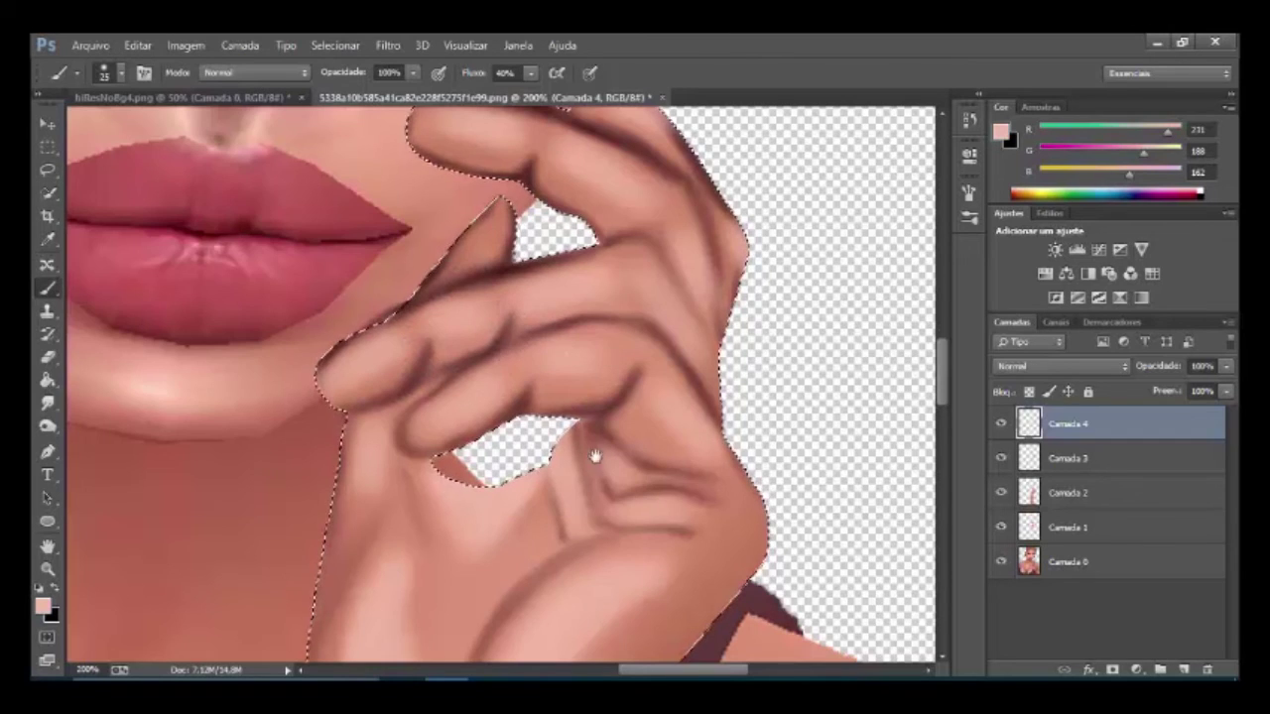
Fit the image on screen, enlarge the brush to 100 px and paint a soft forearm highlight.
scroll(595, 454, "down", 5)
scroll(467, 446, "up", 3)
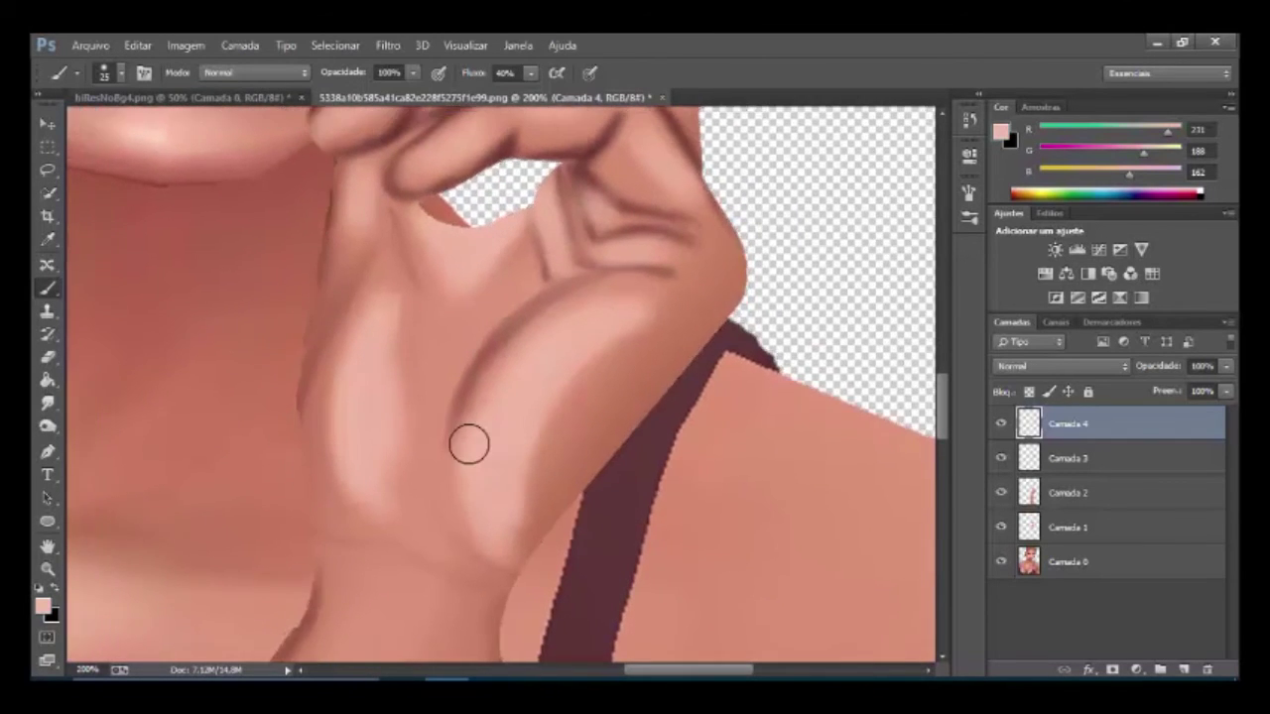
key("ctrl+0")
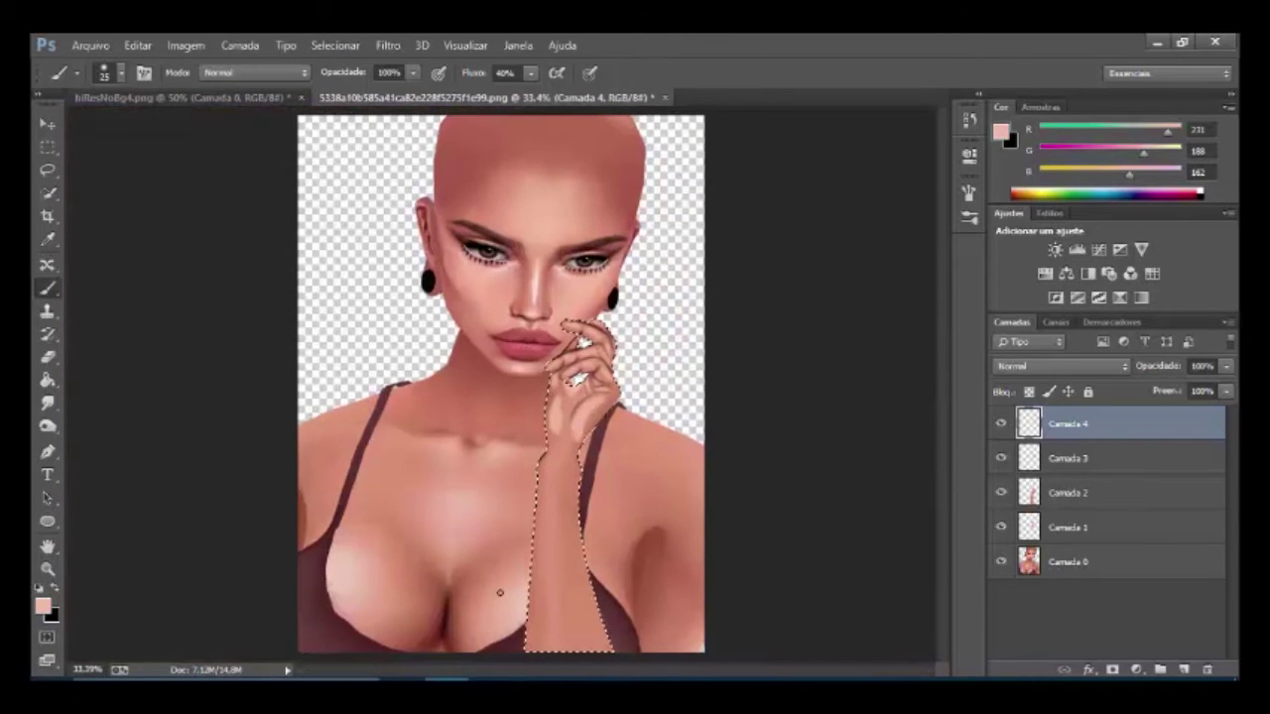
key("bracketright")
key("bracketright")
key("bracketright")
key("bracketright")
key("bracketright")
key("bracketright")
mouse_move(578, 537)
left_mouse_down()
mouse_move(560, 549)
mouse_move(561, 496)
mouse_move(576, 646)
mouse_move(553, 587)
mouse_move(557, 512)
mouse_move(558, 615)
mouse_move(553, 586)
left_mouse_up()
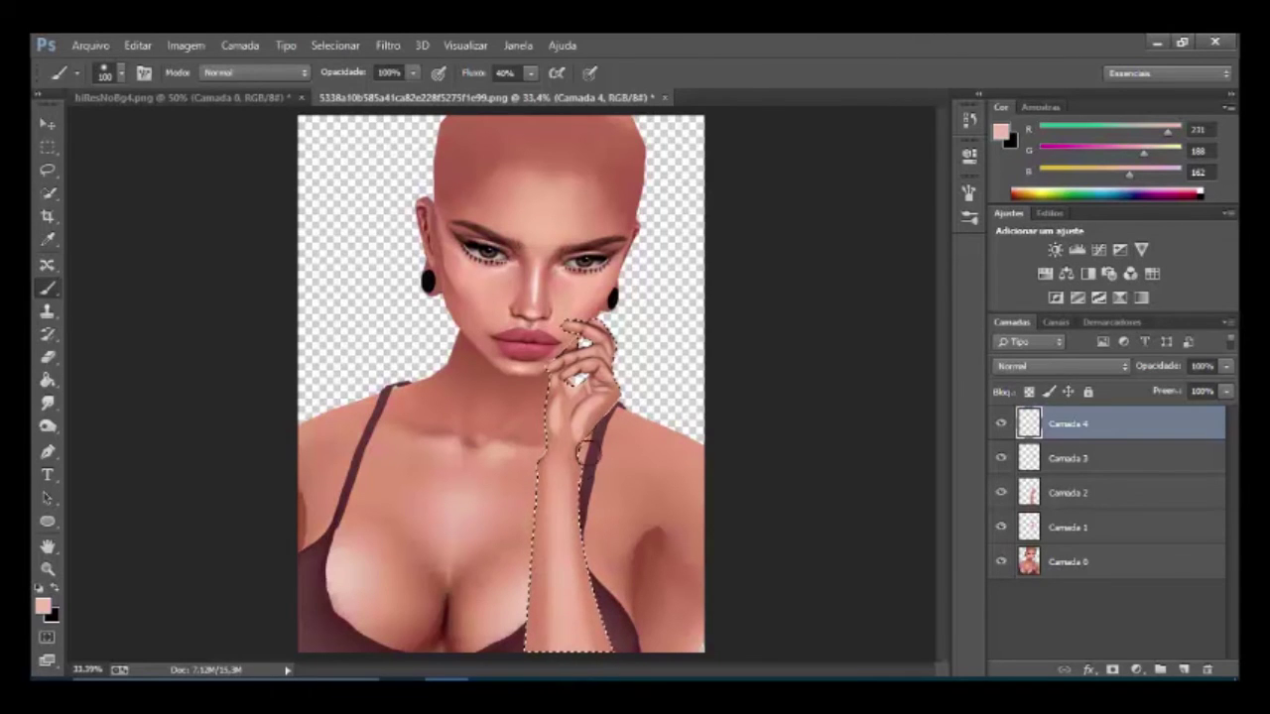
left_click(633, 409, "ctrl")
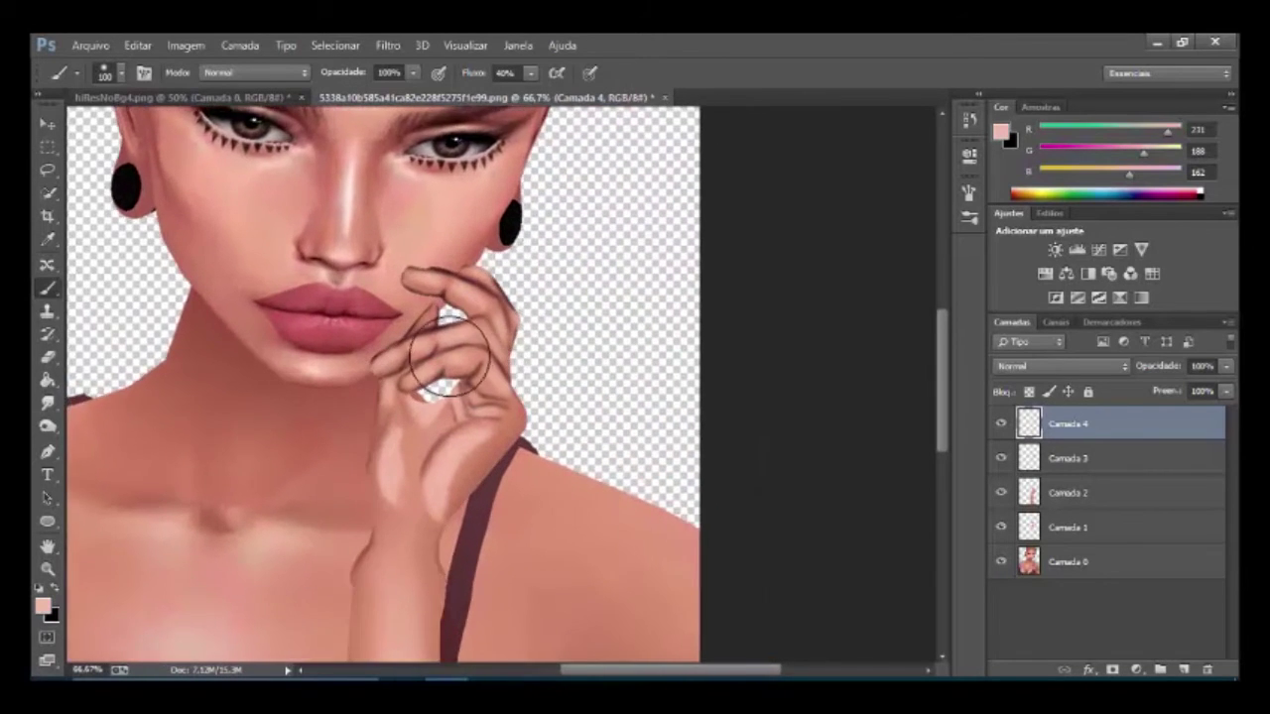
Reload the hand selection and apply a Gaussian Blur of radius 5,1 to Camada 4.
left_click(446, 347, "ctrl")
key("ctrl+shift+d")
left_click(388, 45)
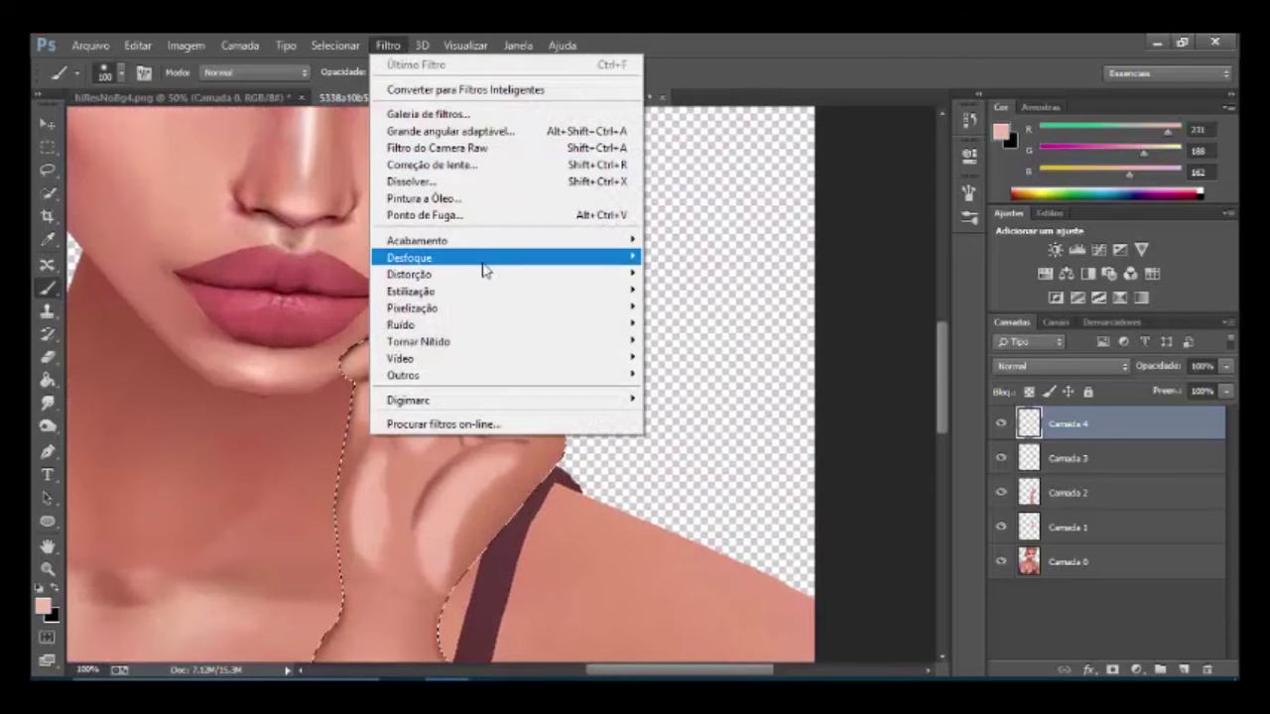
mouse_move(408, 257)
left_click(749, 416)
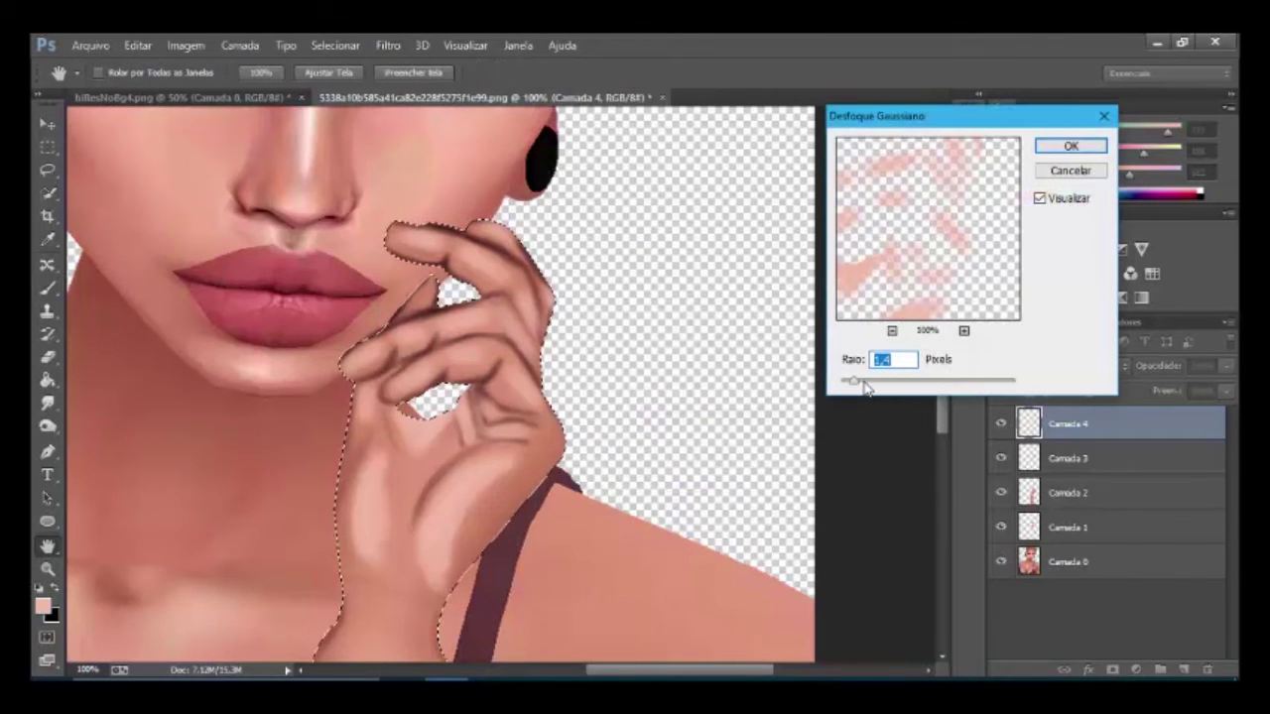
left_click_drag(882, 382, 889, 382)
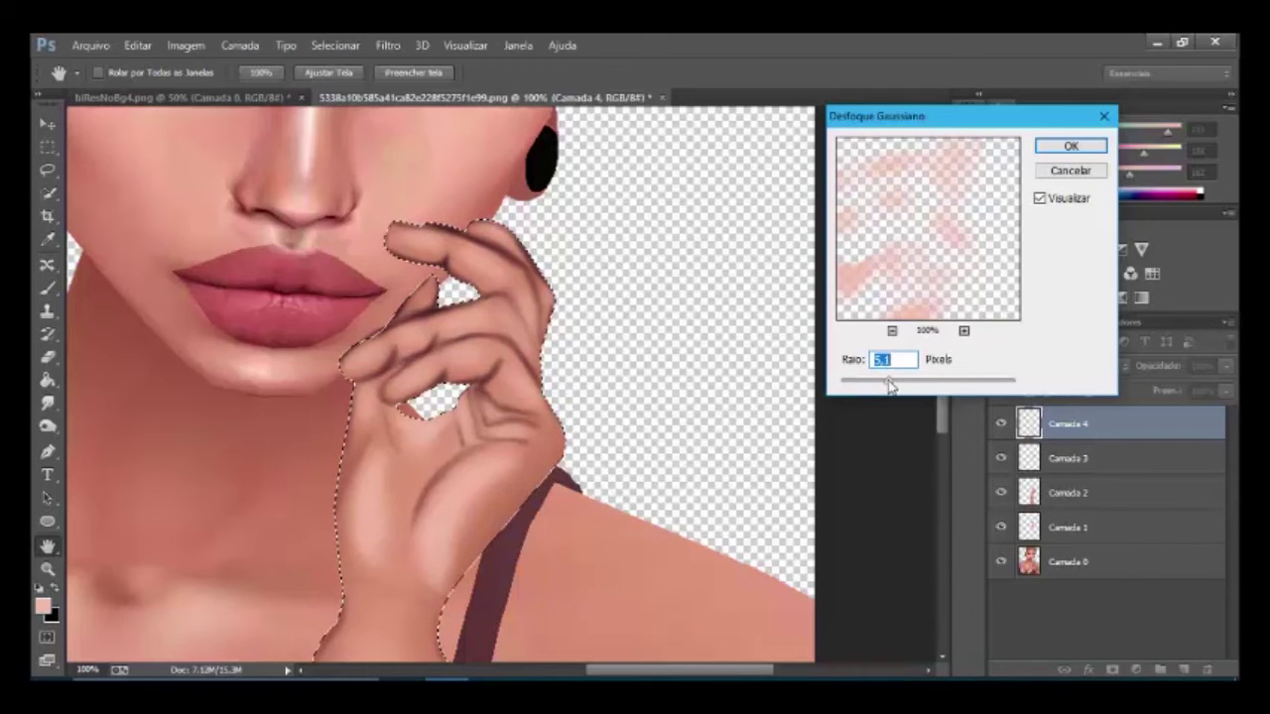
left_click(1090, 145)
Return to the Brush, drop the selection, then reselect the hand outline.
key("b")
key("ctrl+d")
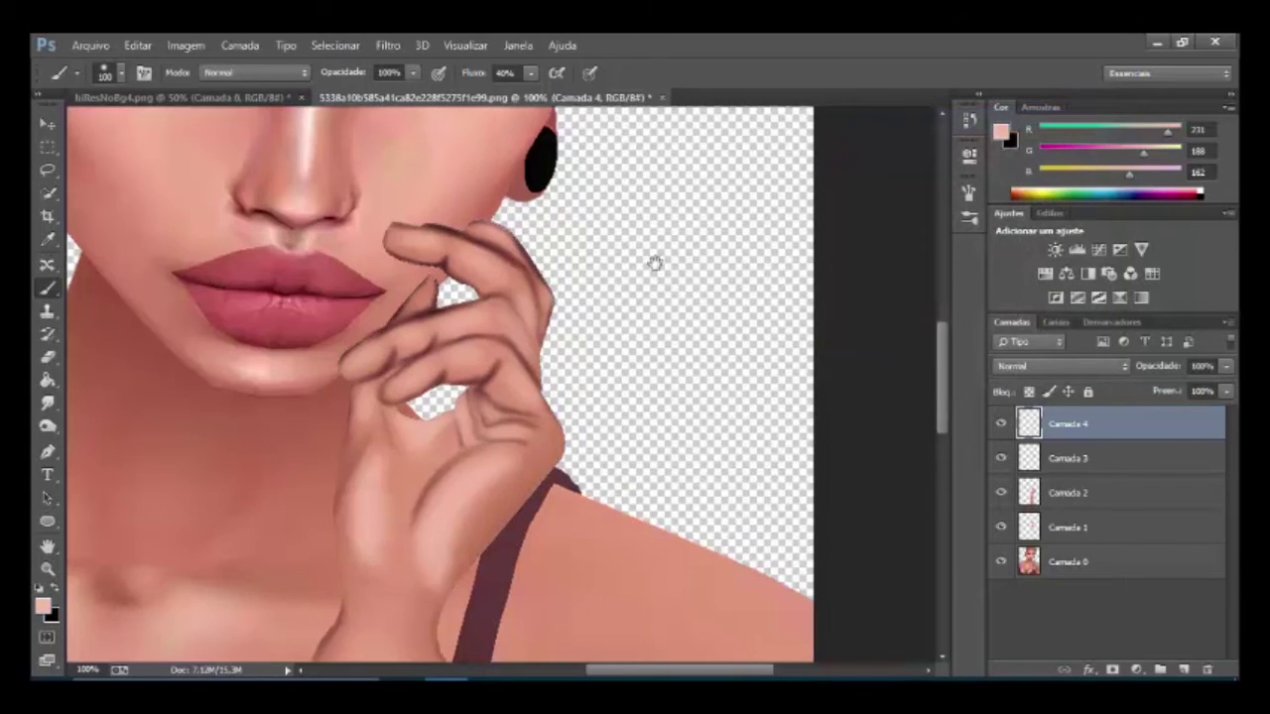
scroll(655, 263, "down", 5)
scroll(641, 397, "down", 3)
scroll(579, 566, "up", 4)
scroll(601, 593, "up", 6)
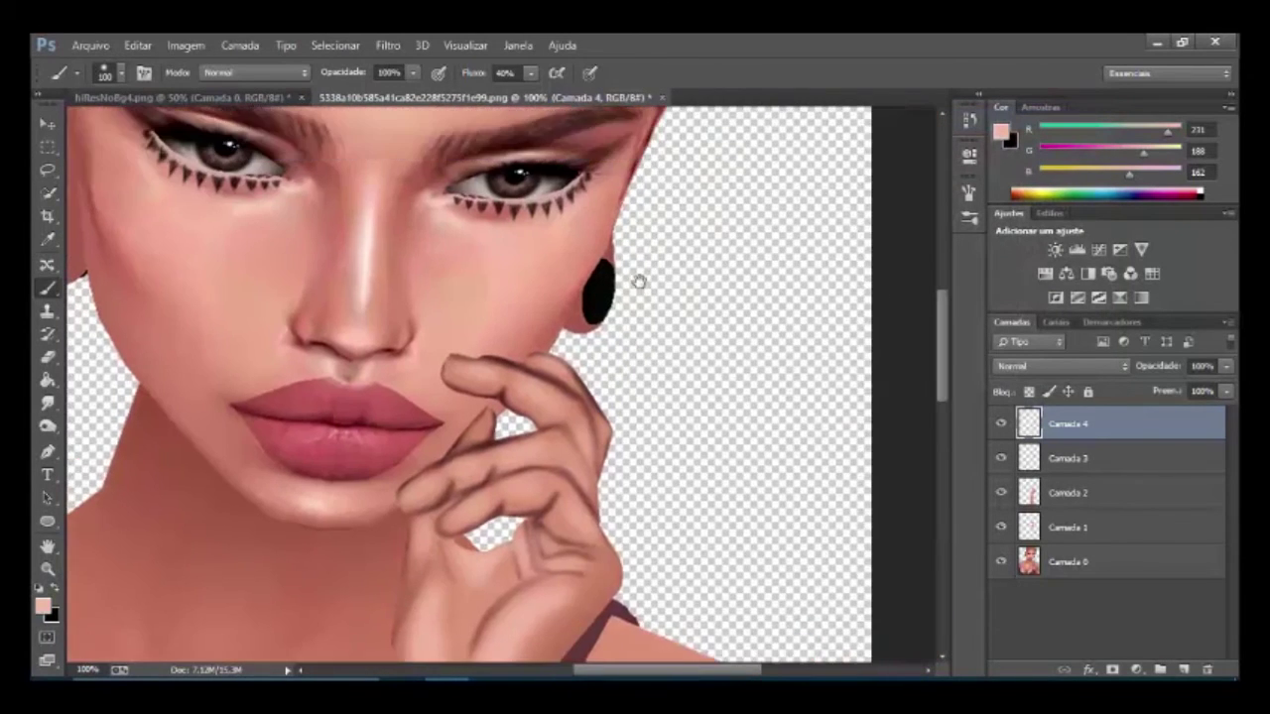
scroll(635, 282, "down", 2)
key("ctrl+shift+d")
scroll(655, 297, "down", 1)
scroll(654, 298, "down", 2)
scroll(655, 297, "left", 2)
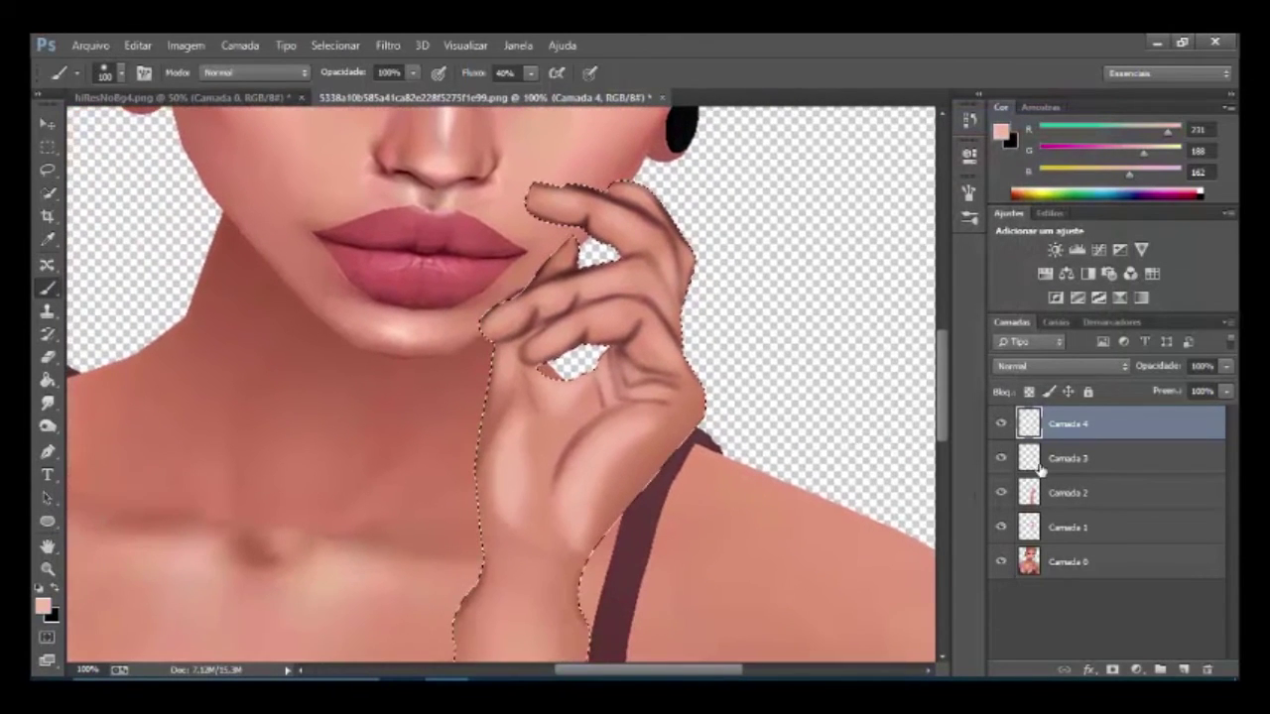
Make Camada 3 active and lower its fill to about 38%, comparing with it hidden.
left_click(1118, 459)
left_click_drag(1173, 396, 1158, 396)
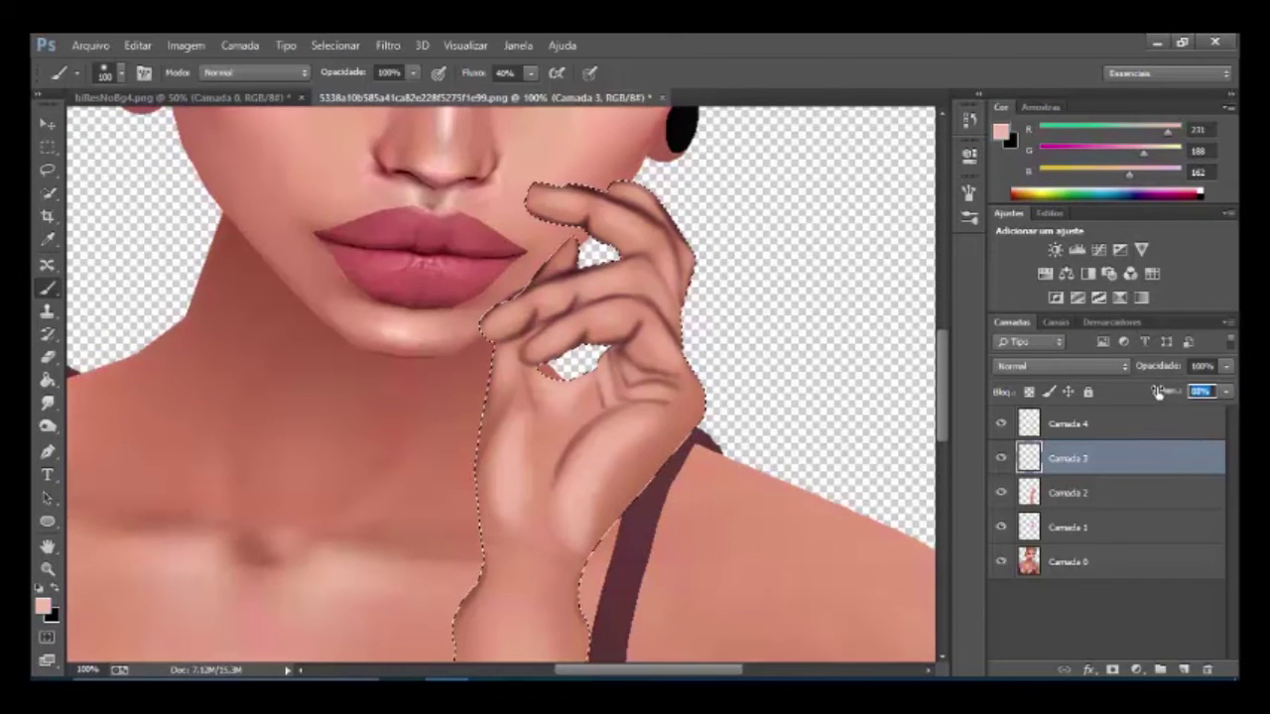
left_click(1004, 458)
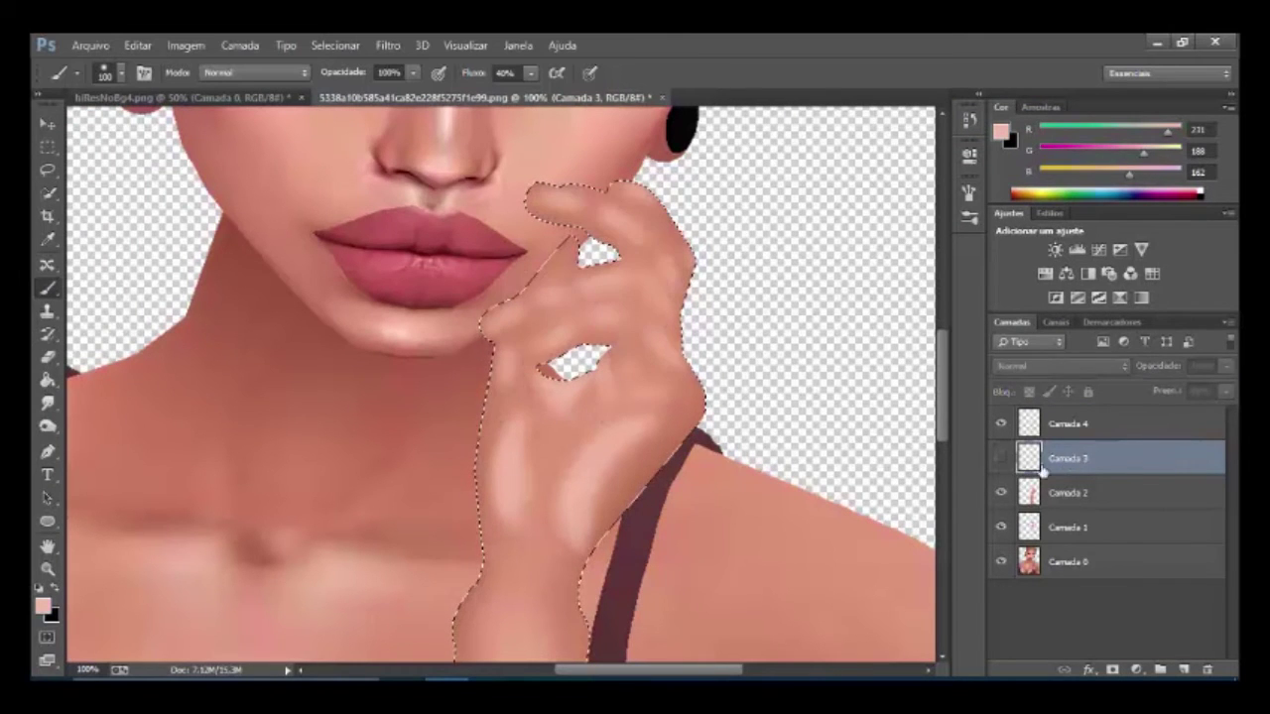
left_click_drag(1167, 397, 1159, 395)
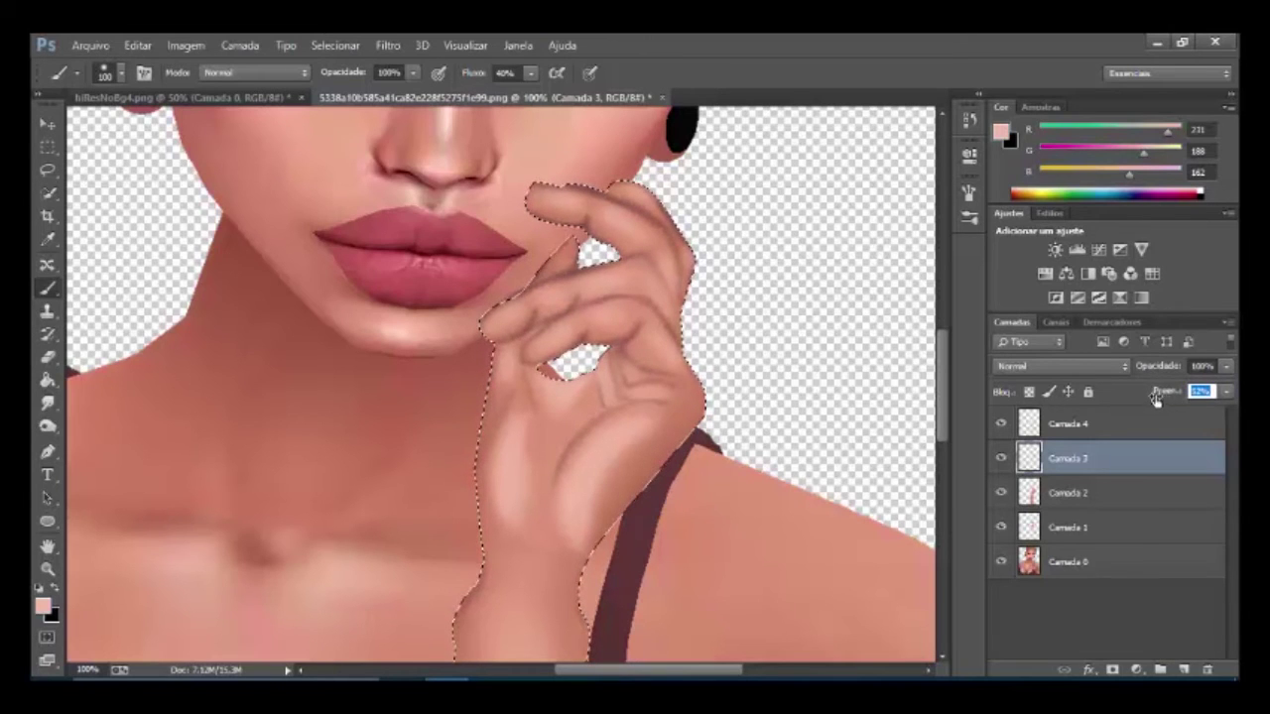
left_click_drag(1157, 396, 1155, 395)
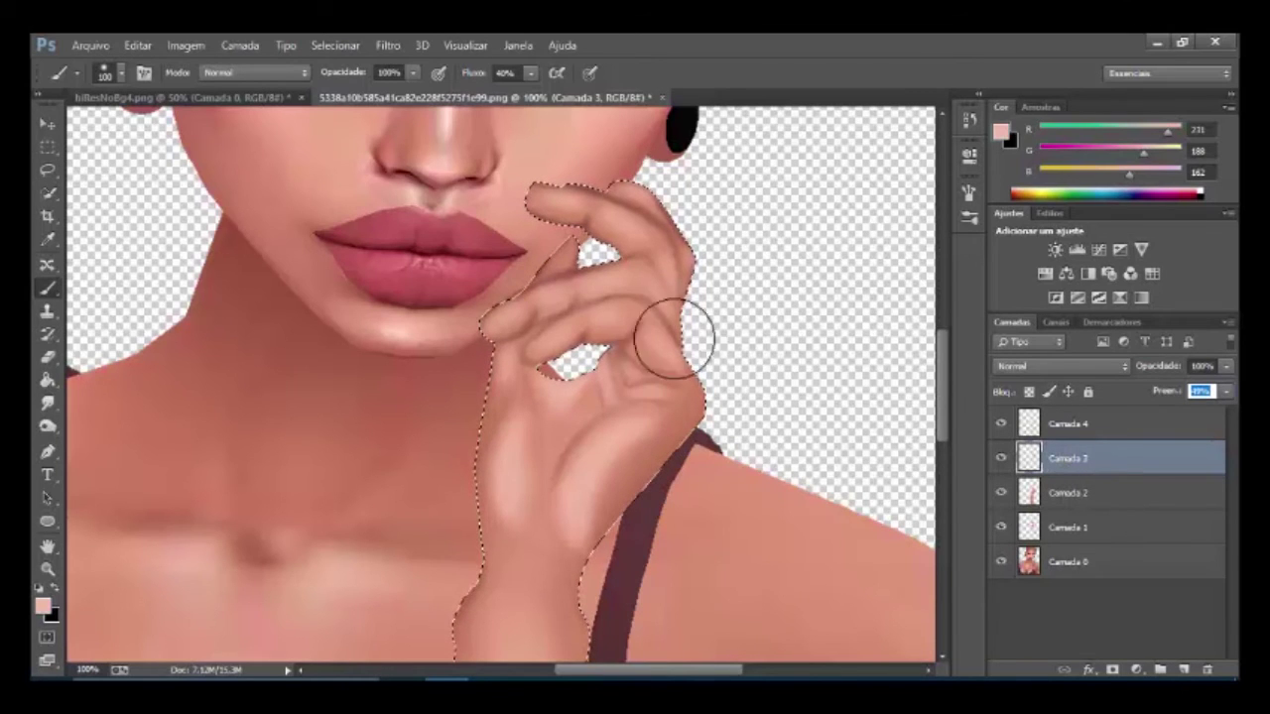
left_click(388, 45)
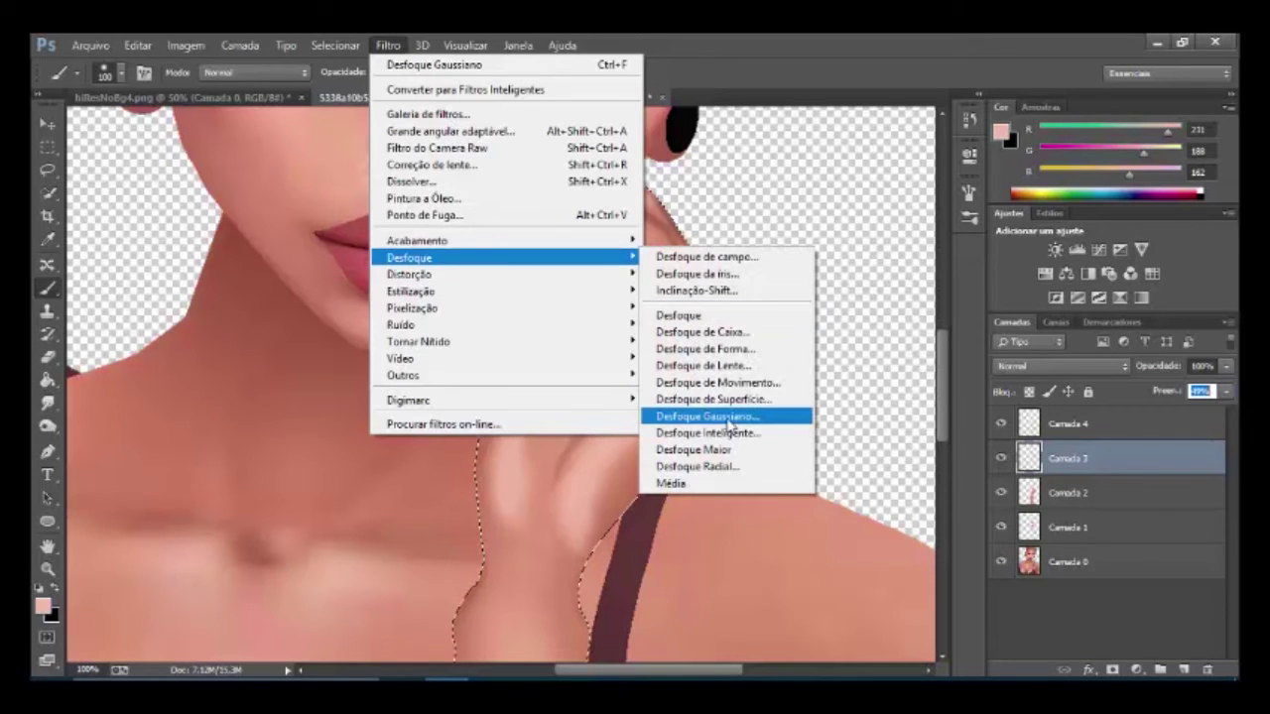
Gaussian-blur Camada 3's crease lines at radius 2,4, then fine-tune its fill to 61%.
left_click(731, 416)
left_click_drag(879, 390, 865, 386)
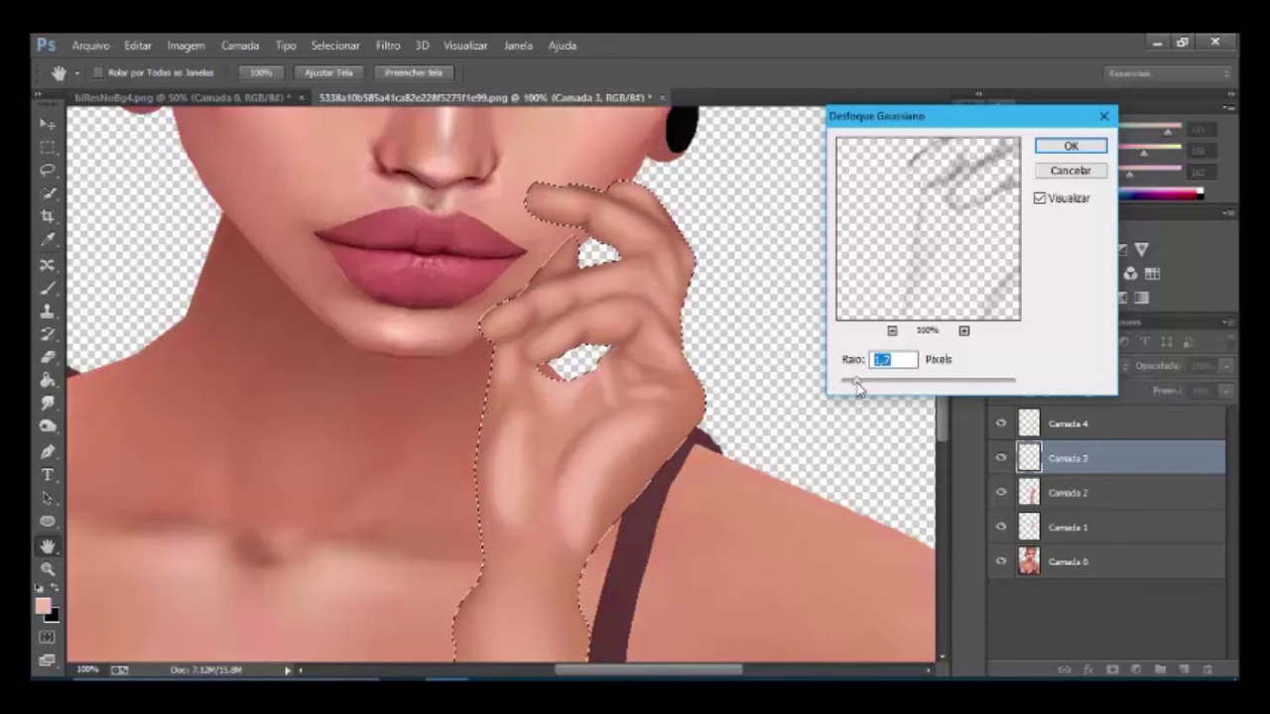
left_click(1070, 147)
left_click_drag(1155, 394, 1163, 398)
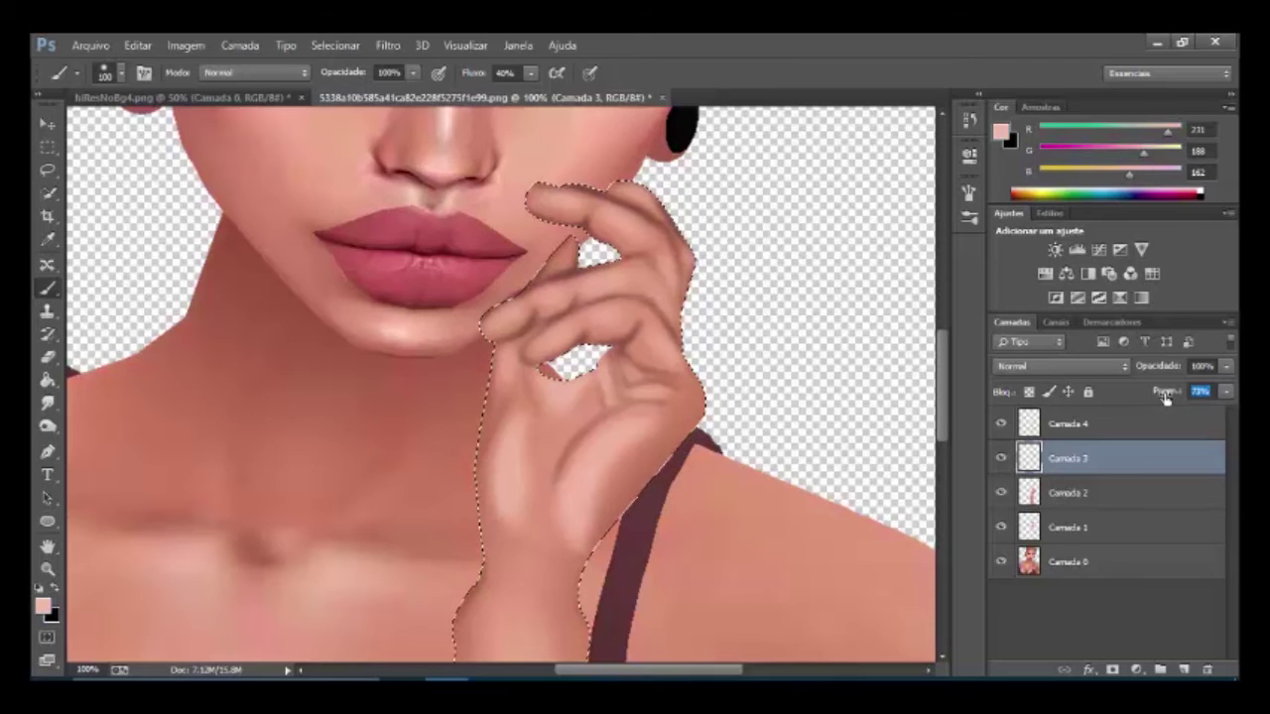
left_click_drag(1166, 396, 1164, 396)
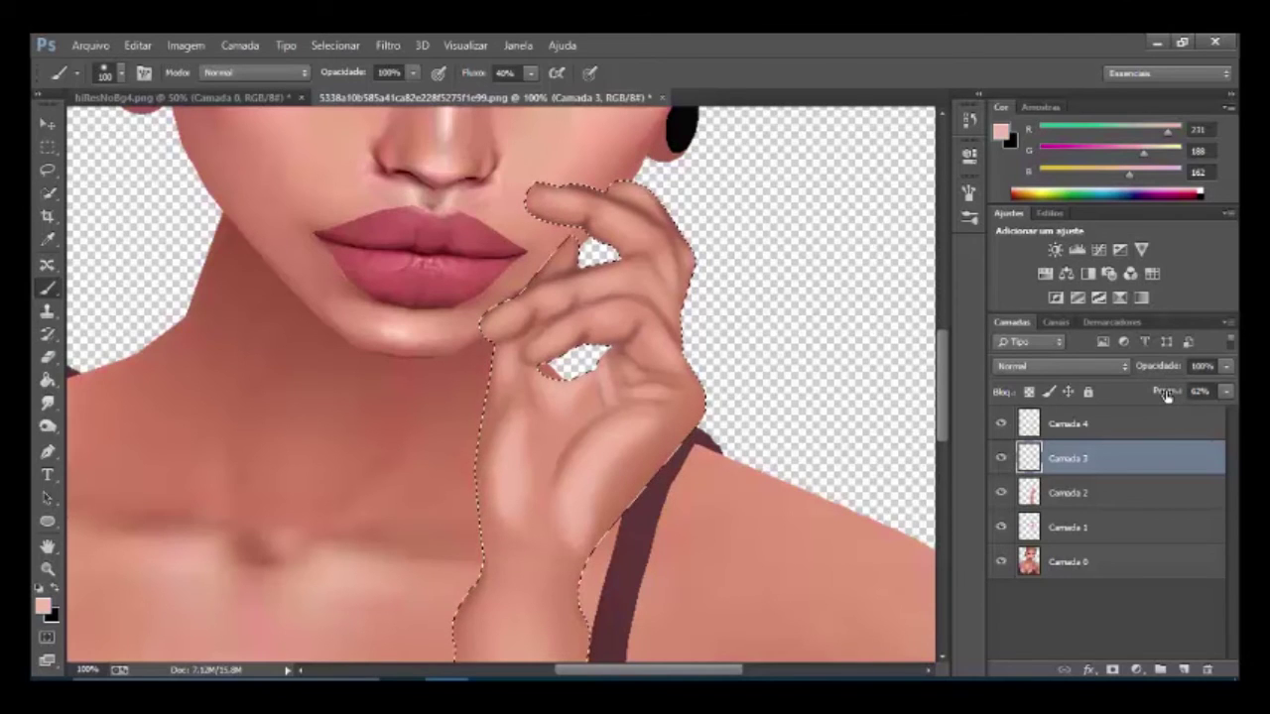
left_click_drag(1167, 396, 1167, 396)
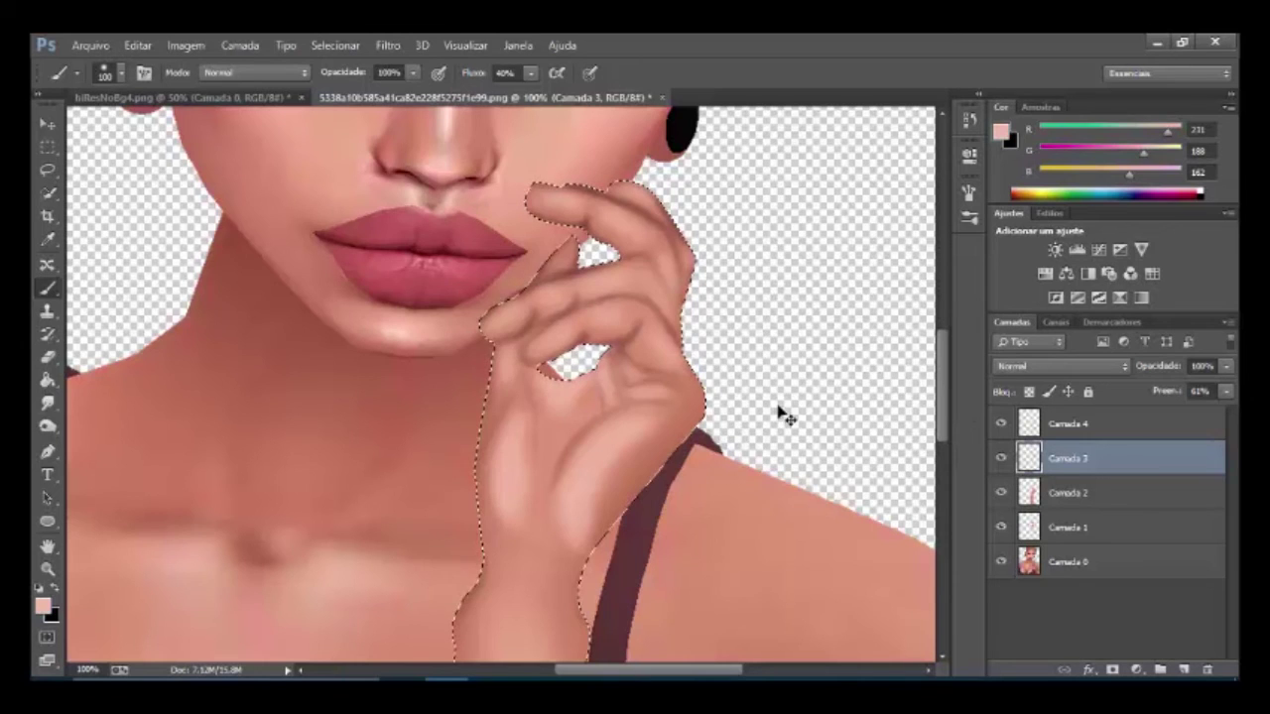
Reload the hand outline from Camada 2 as a selection and make Camada 1 active.
scroll(668, 258, "down", 3)
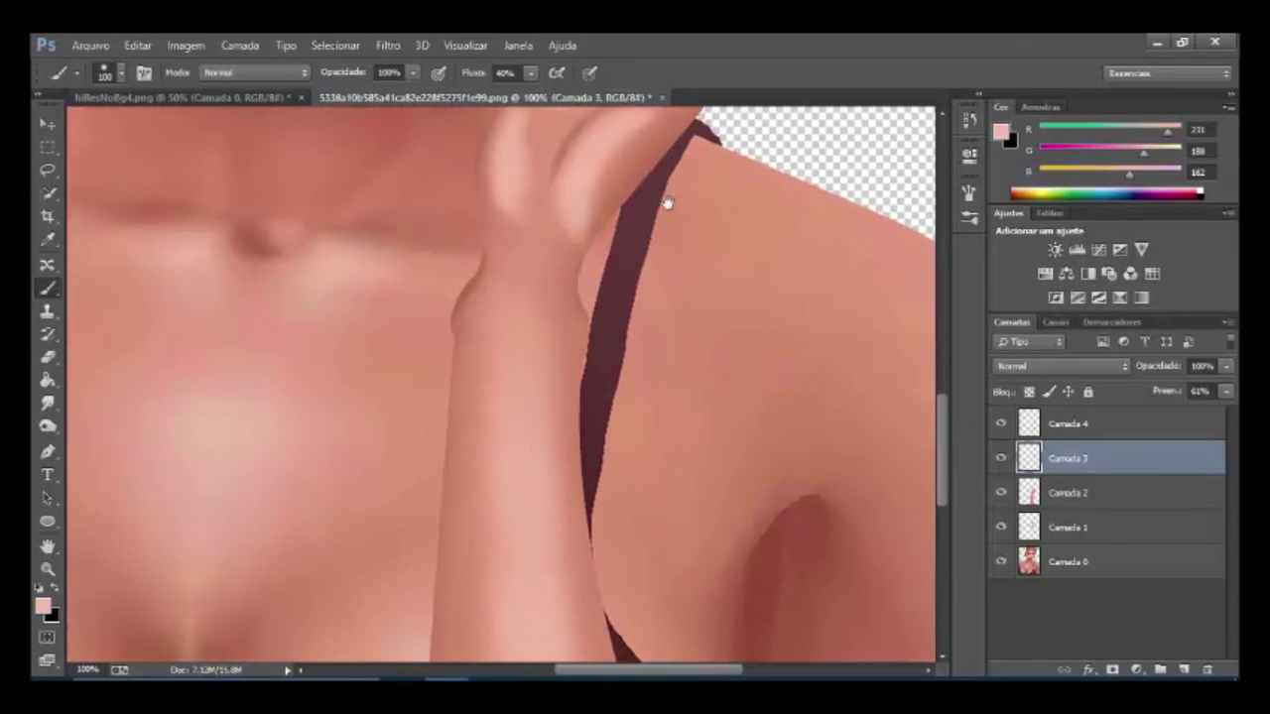
scroll(705, 523, "up", 5)
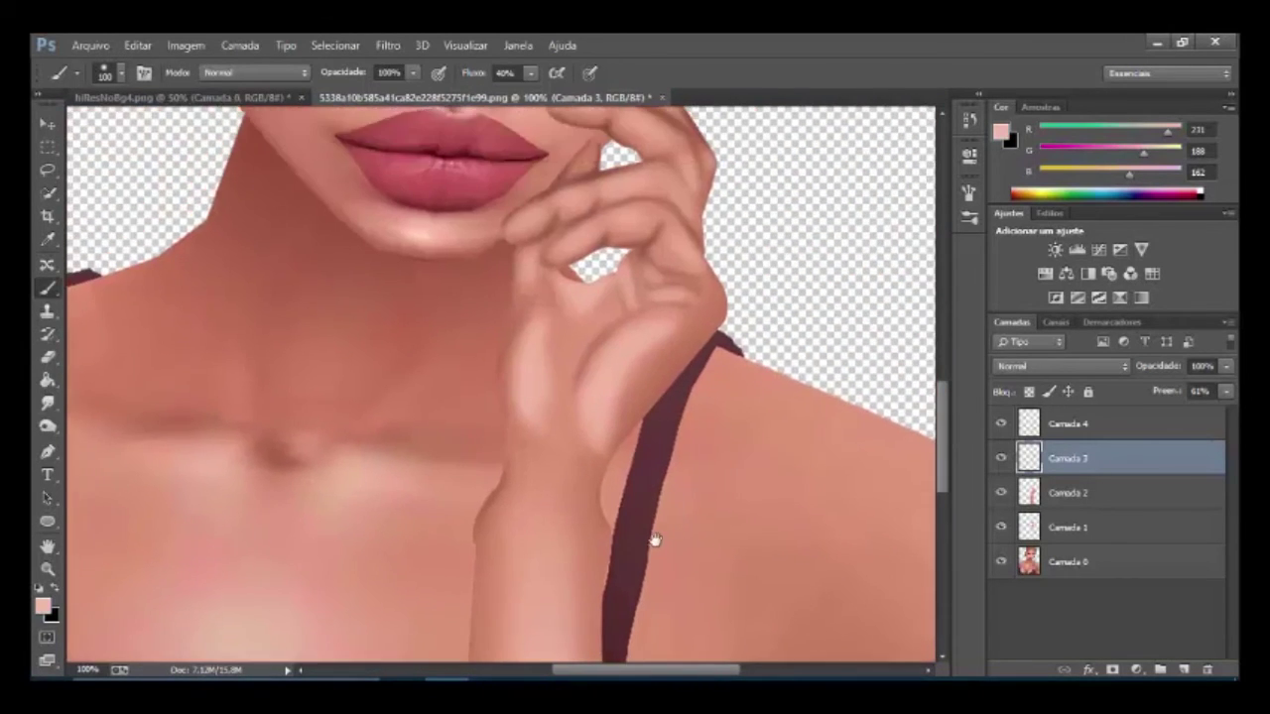
scroll(652, 538, "up", 3)
scroll(686, 444, "down", 3)
key("ctrl+shift+d")
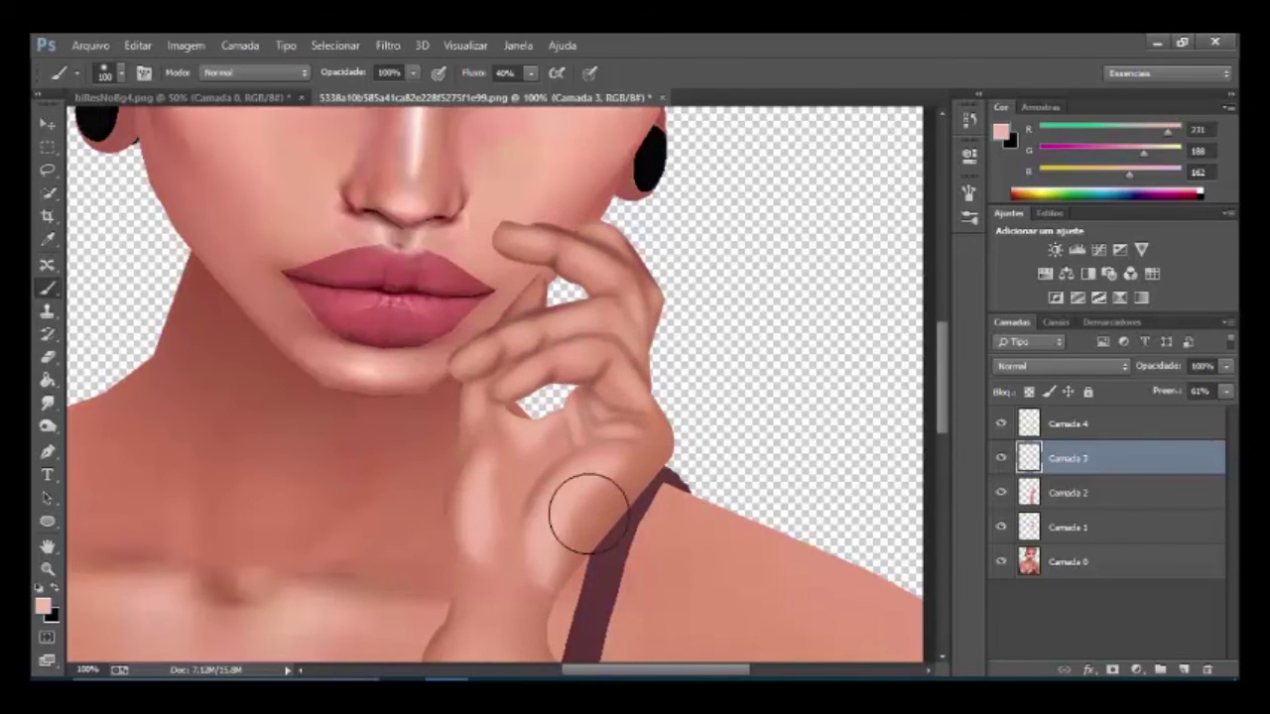
left_click(1032, 490, "ctrl")
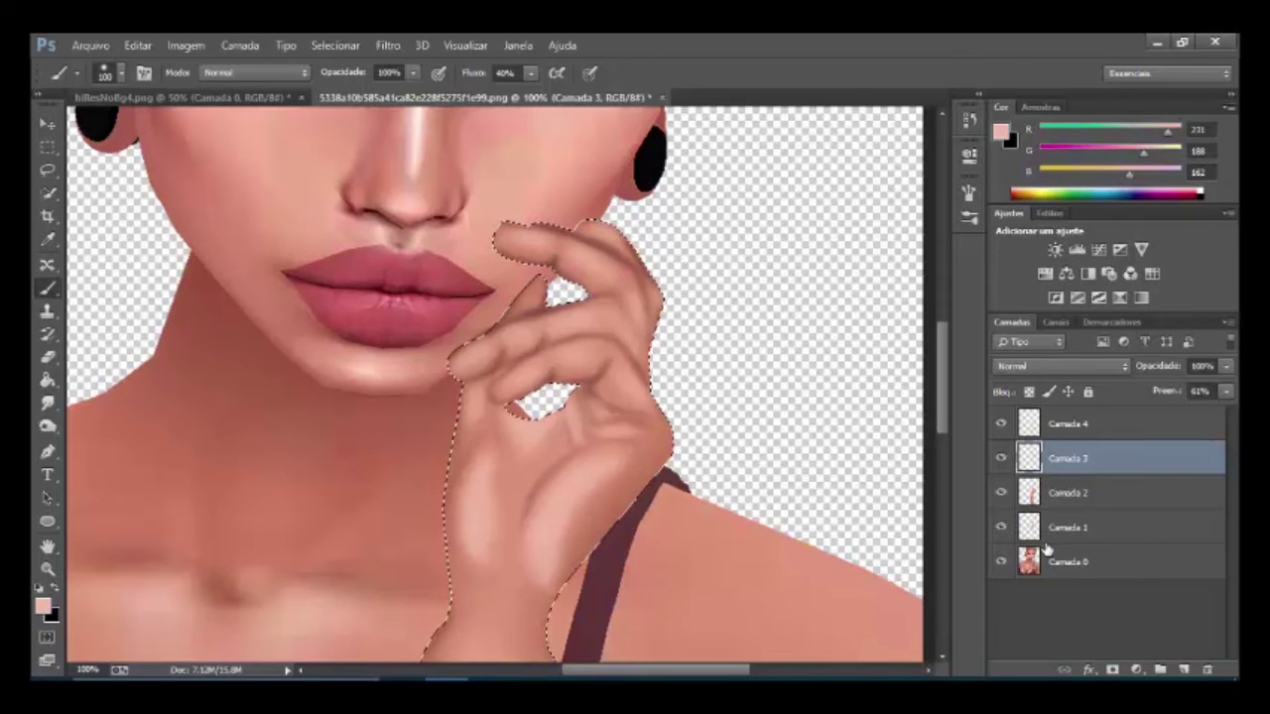
left_click(1066, 531)
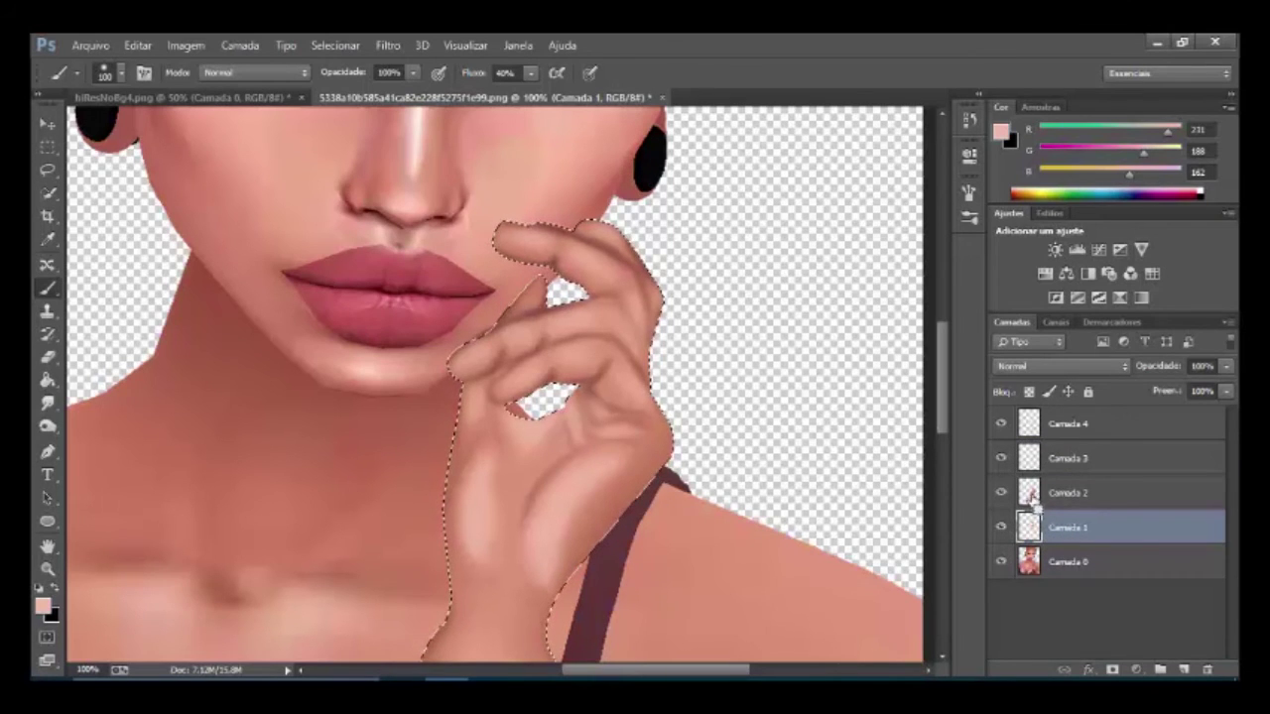
Open Camada 2's layer style options and cancel them, leaving the style unchanged.
double_click(1031, 500)
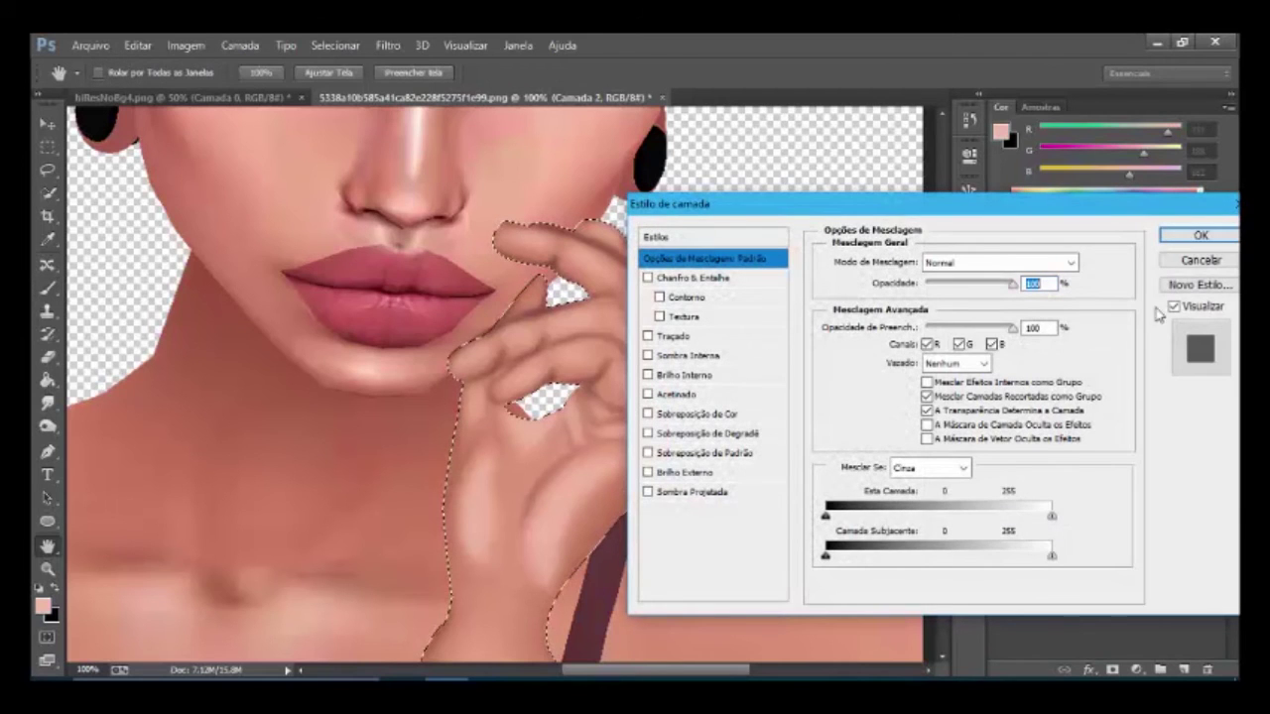
left_click(1191, 261)
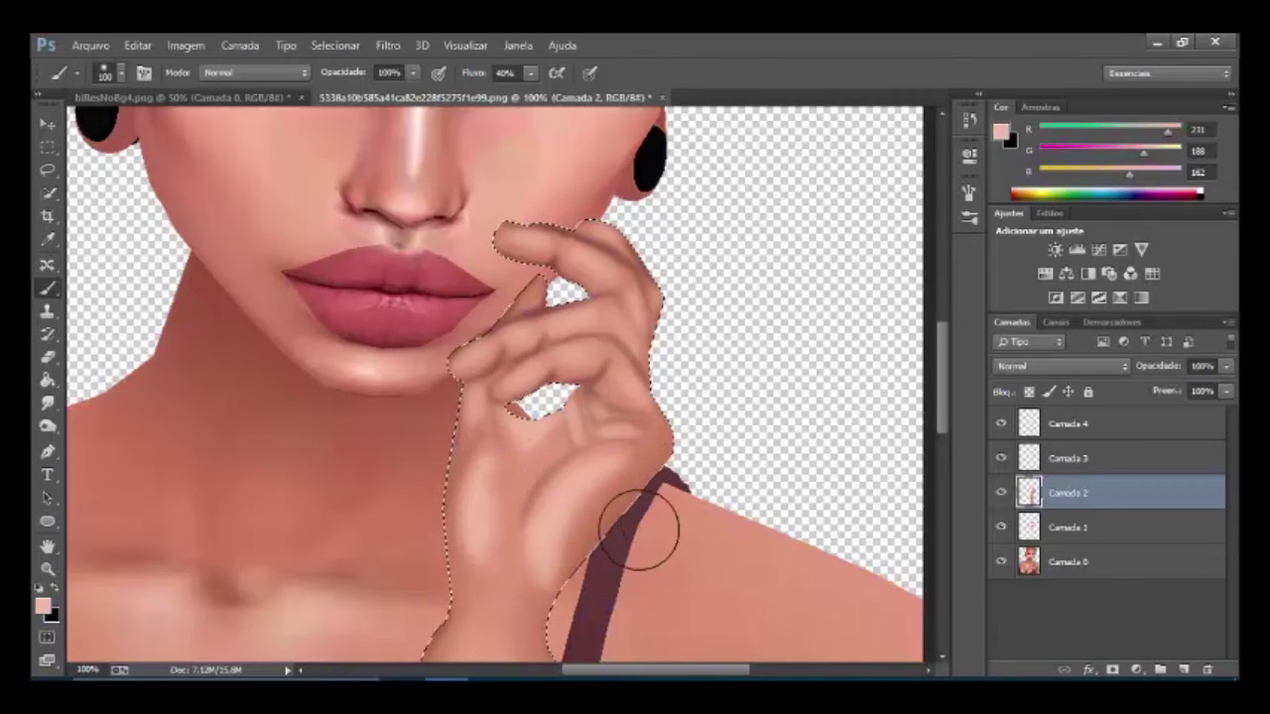
left_click(460, 313, "ctrl")
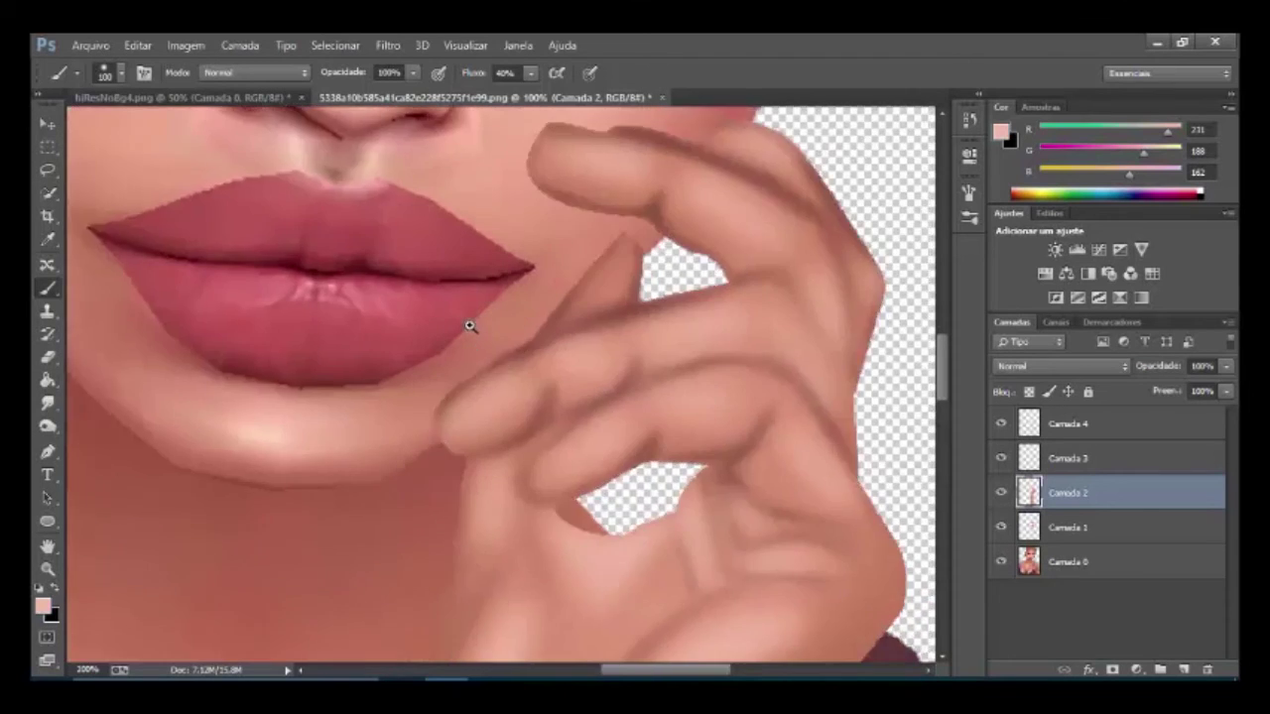
mouse_move(562, 451)
left_mouse_down()
mouse_move(540, 416)
mouse_move(505, 462)
left_mouse_up()
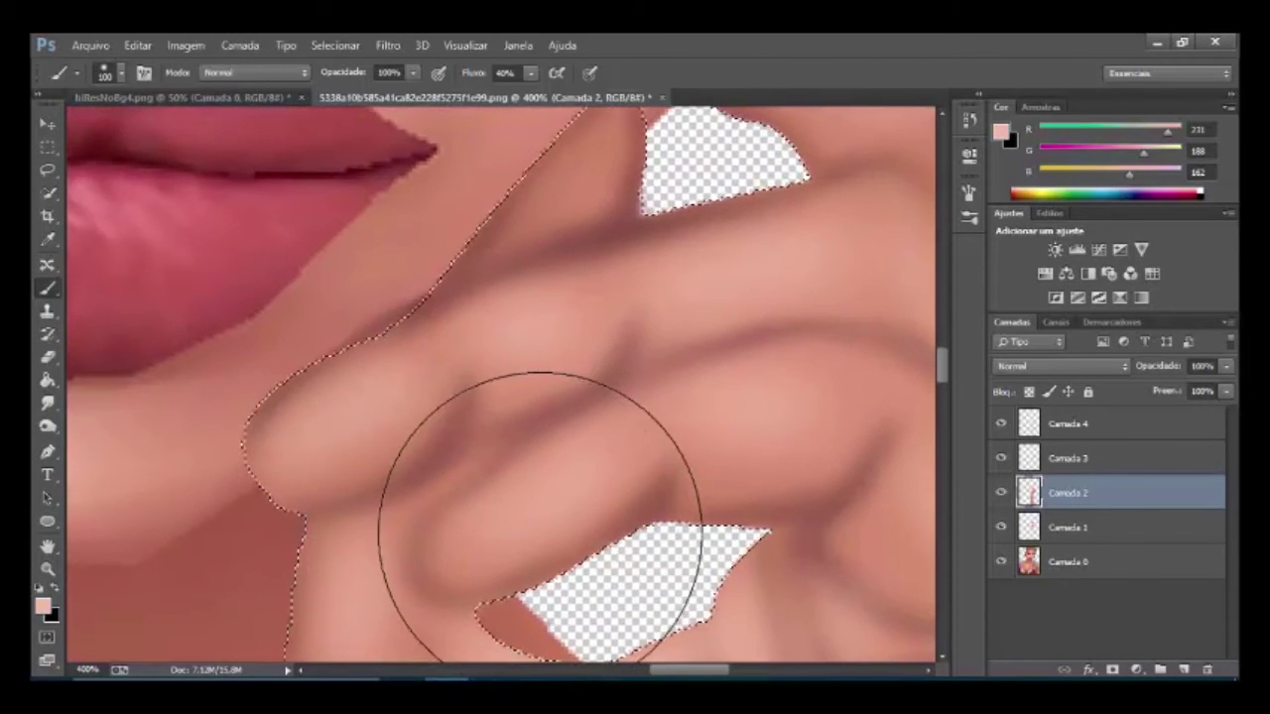
key("ctrl+0")
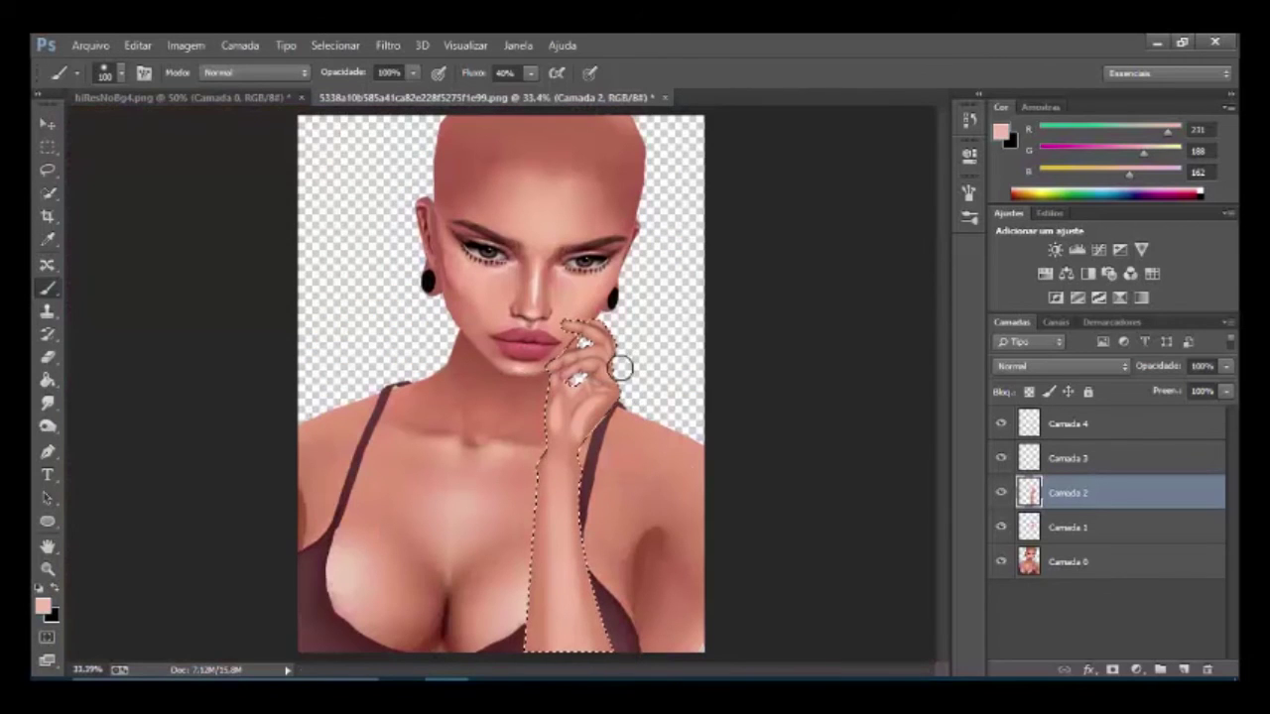
scroll(600, 372, "up", 1)
scroll(625, 407, "up", 2)
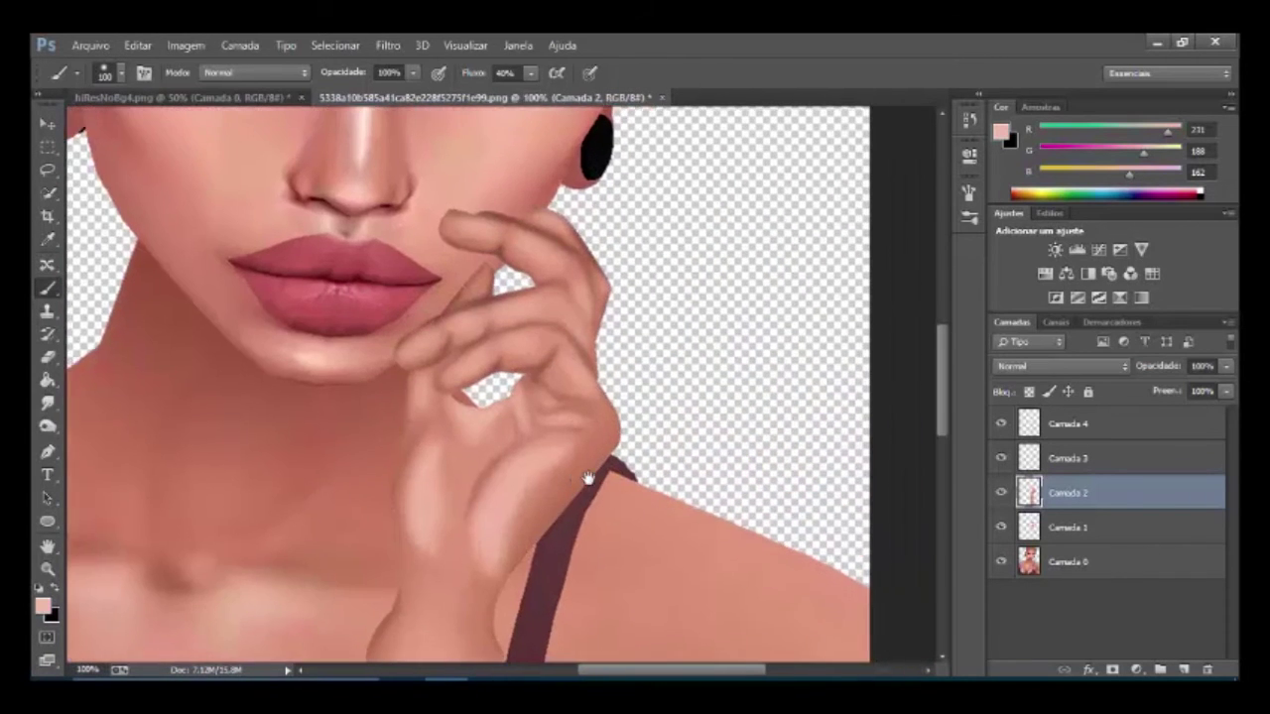
key("ctrl+d")
scroll(633, 385, "up", 2)
scroll(655, 417, "left", 4)
key("ctrl+shift+d")
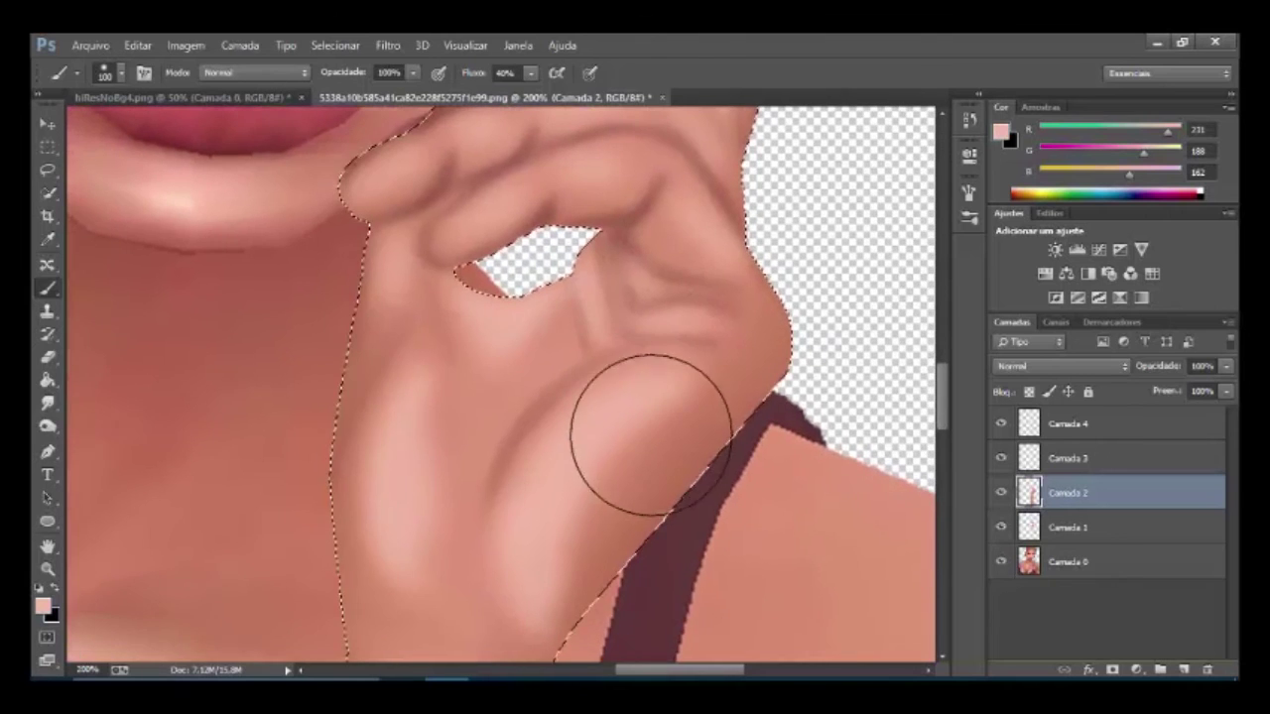
scroll(576, 503, "right", 1)
left_click_drag(576, 503, 554, 534)
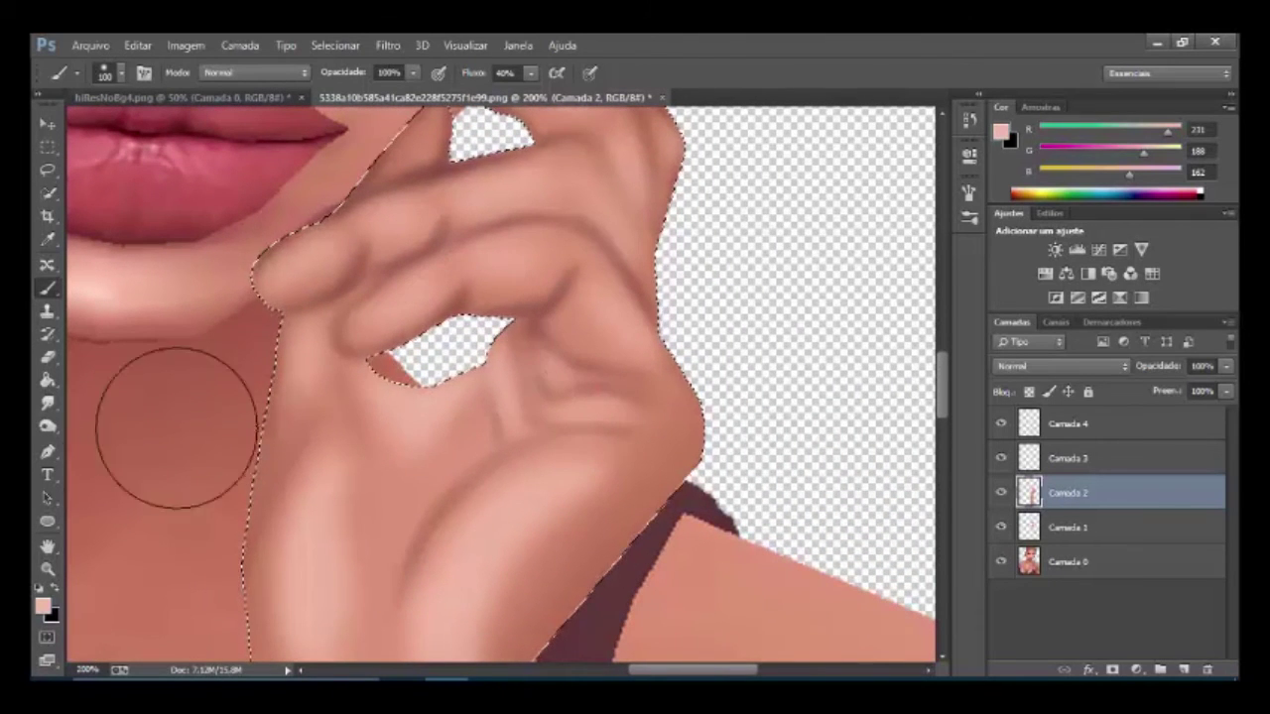
right_click(536, 272)
Set the brush to 5 px with 100% flow and pen-pressure size control.
left_click_drag(626, 359, 614, 368)
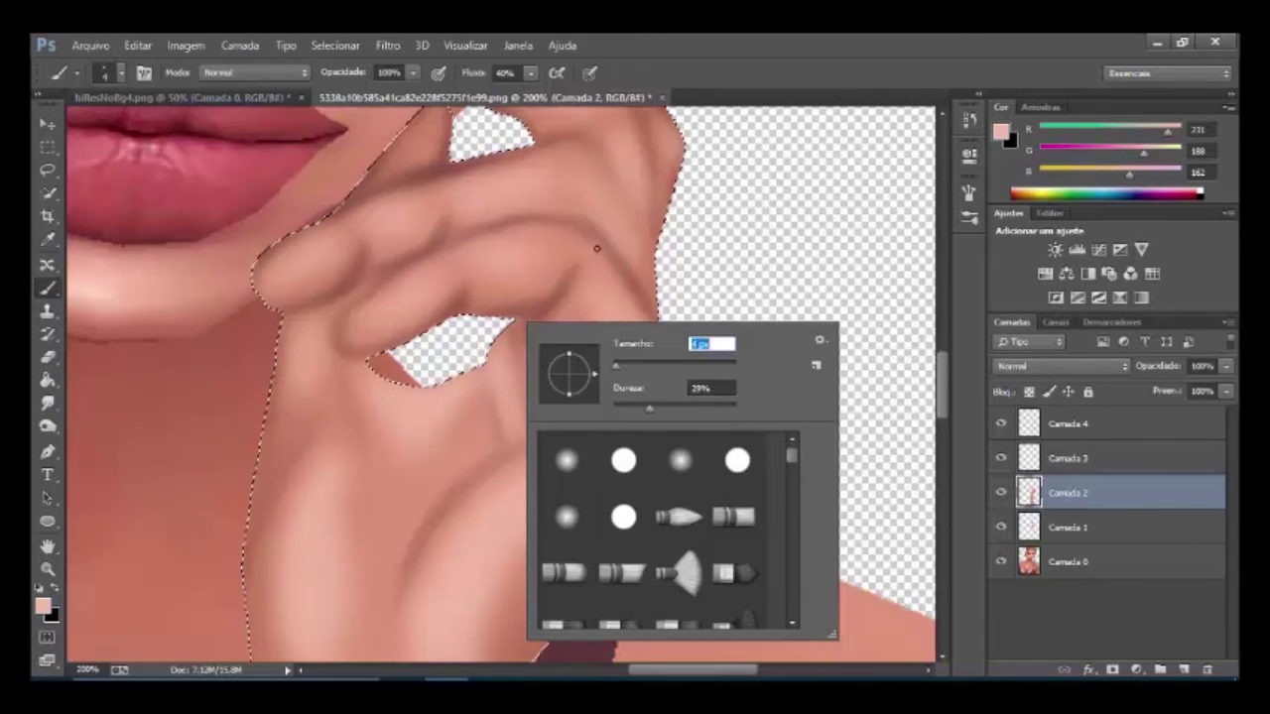
left_click_drag(616, 369, 618, 368)
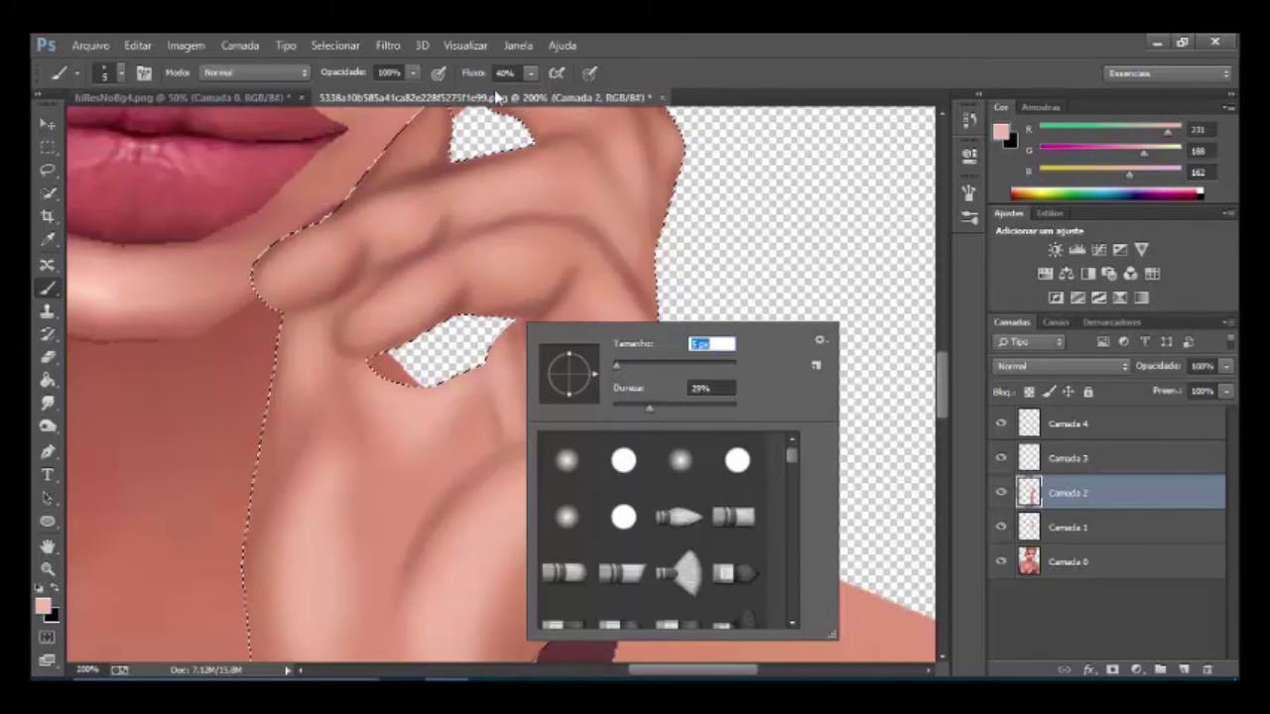
left_click_drag(474, 73, 651, 78)
key("Return")
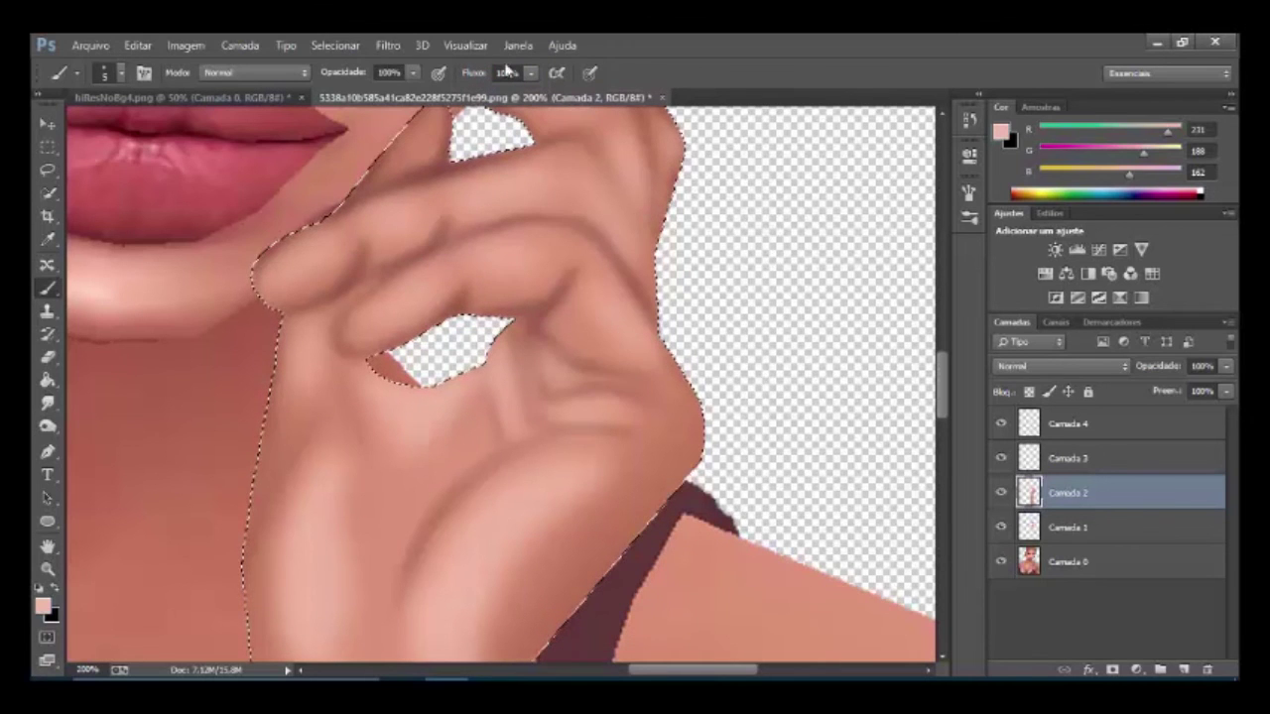
left_click(591, 73)
Add a new empty Camada 5 above Camada 4 and switch to Pen path mode.
left_click(1096, 457)
left_click(1109, 425)
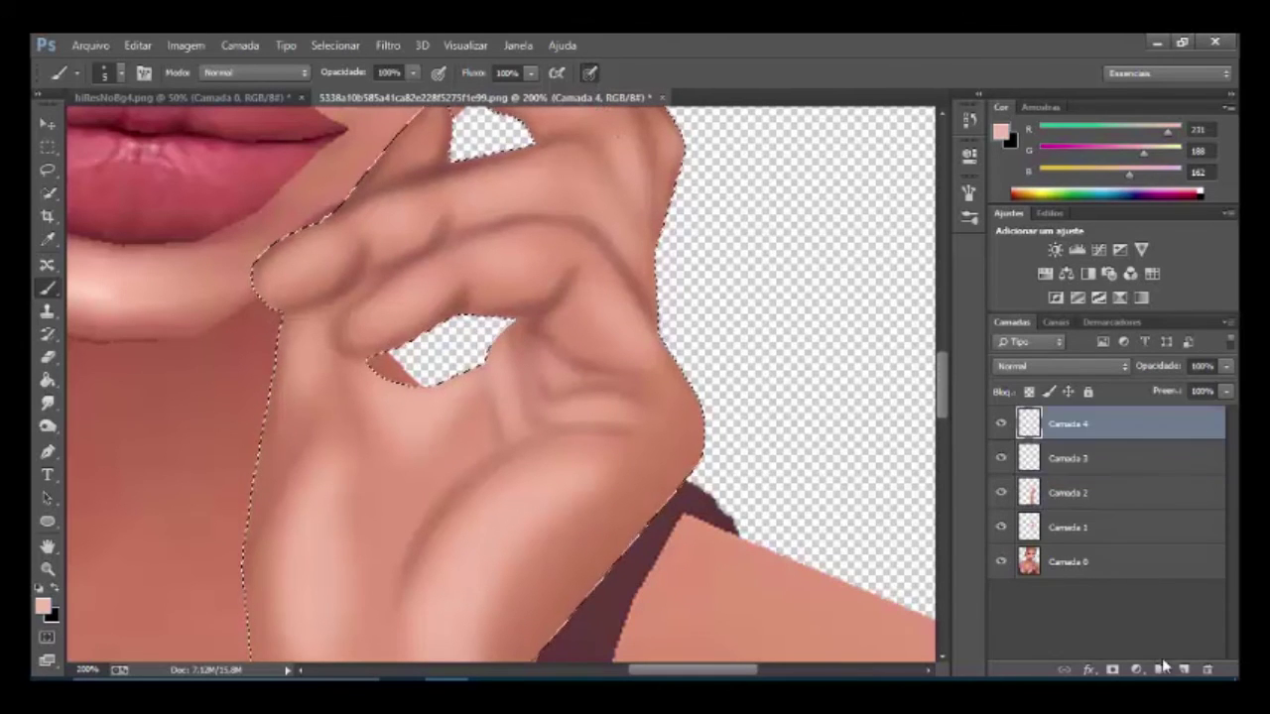
left_click(1183, 669)
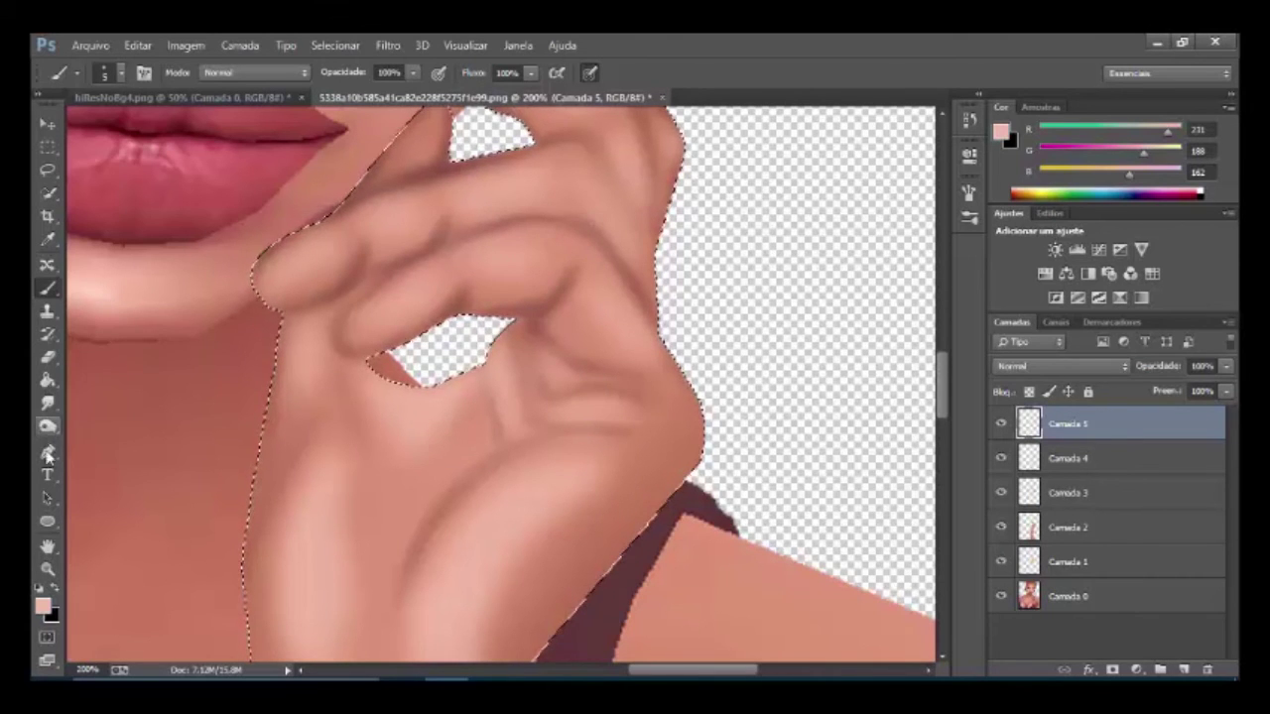
left_click(46, 453)
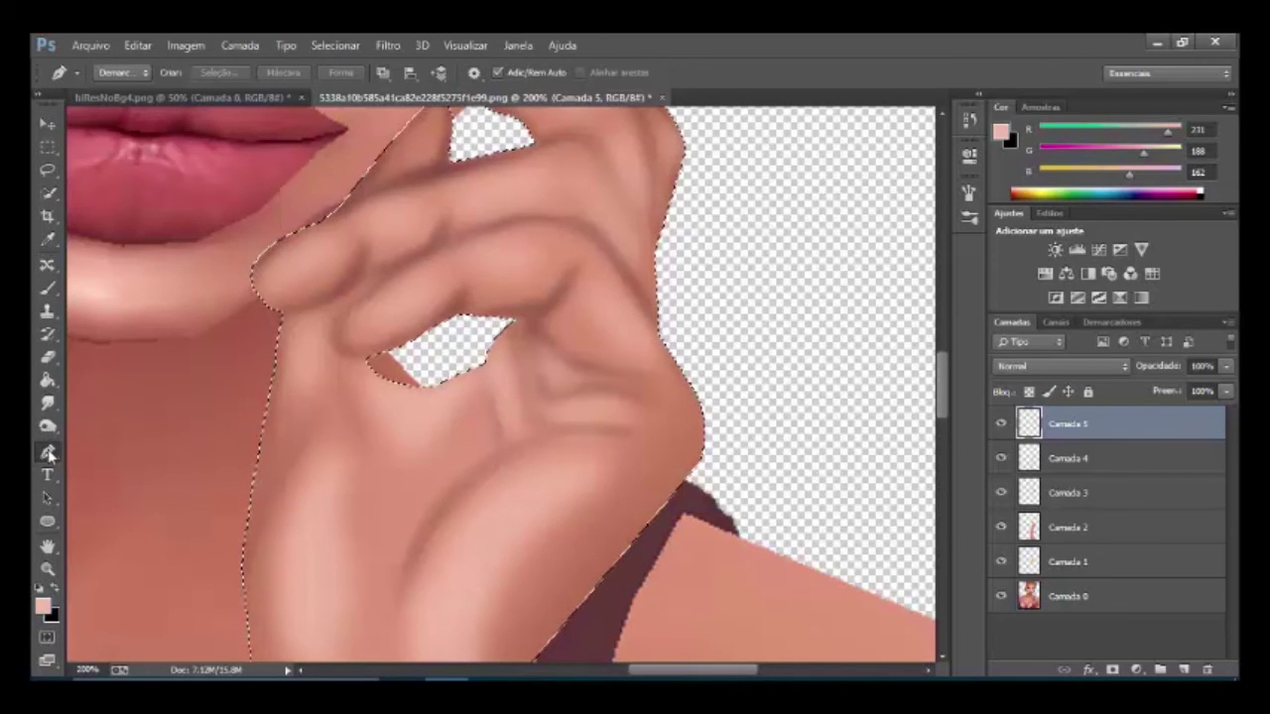
Draw a curved Pen path along a finger crease on the hand.
left_click(342, 317)
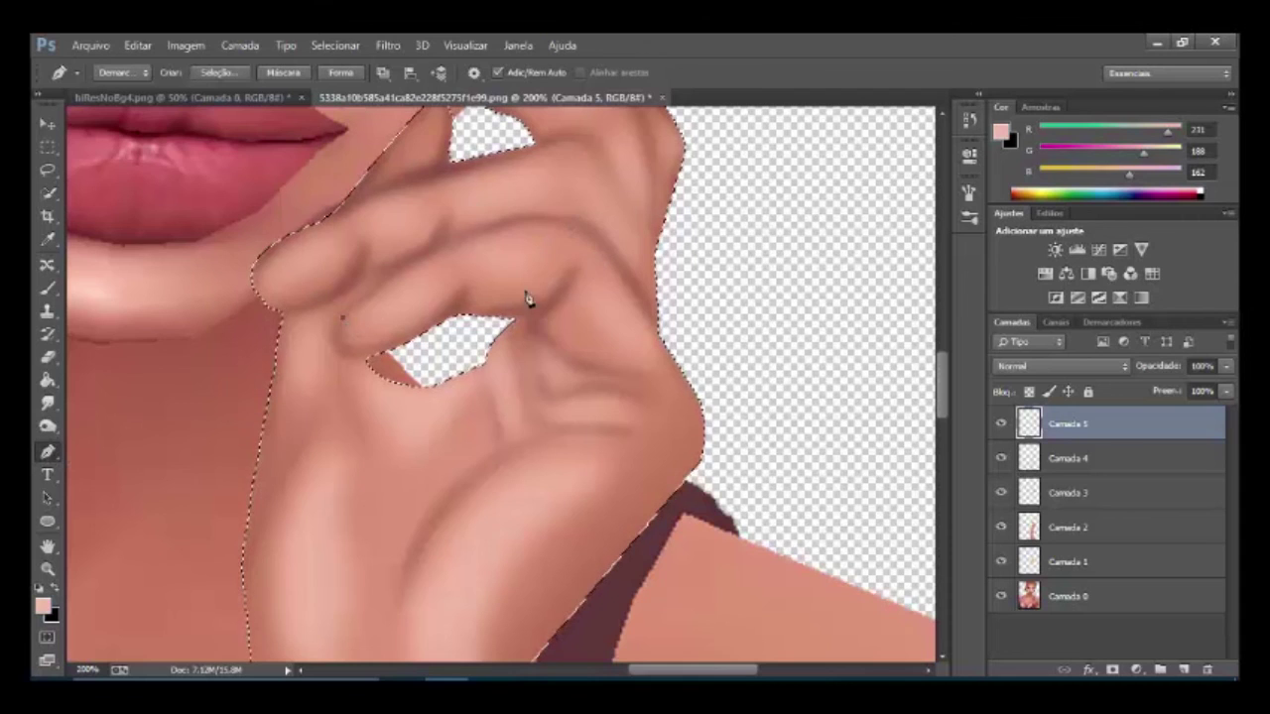
mouse_move(584, 229)
left_mouse_down()
mouse_move(600, 252)
mouse_move(694, 276)
left_mouse_up()
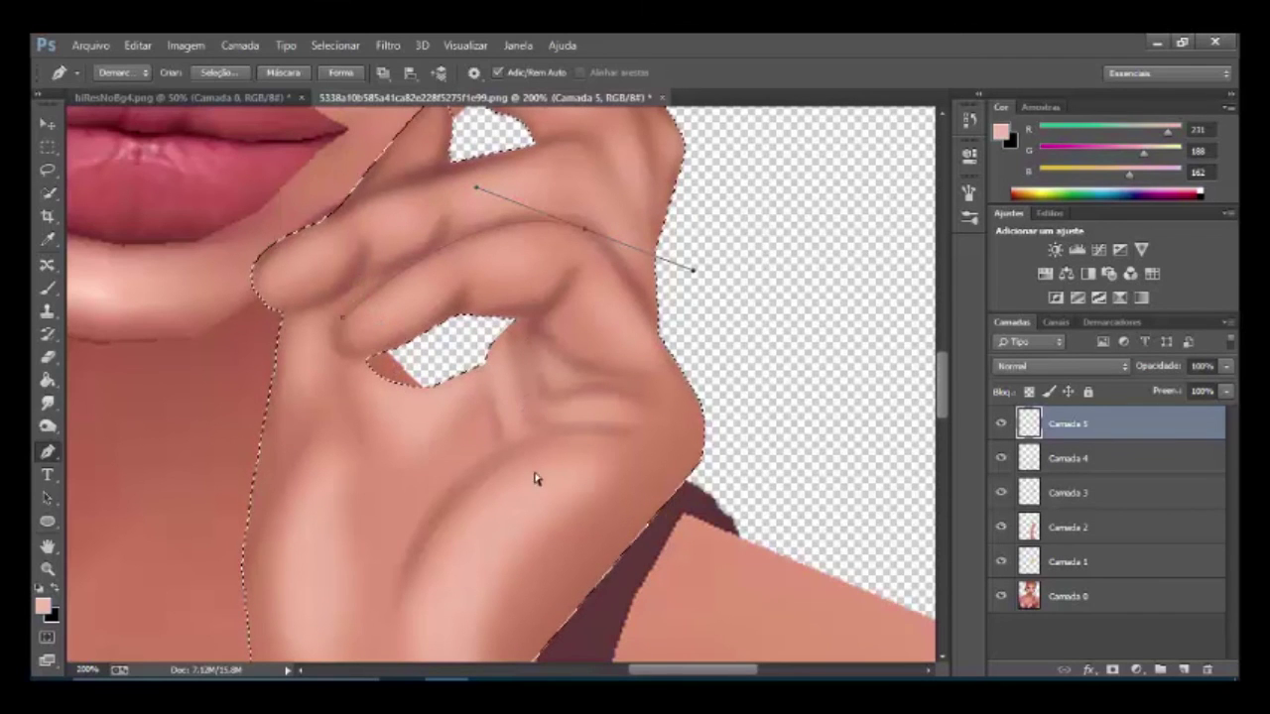
key("Escape")
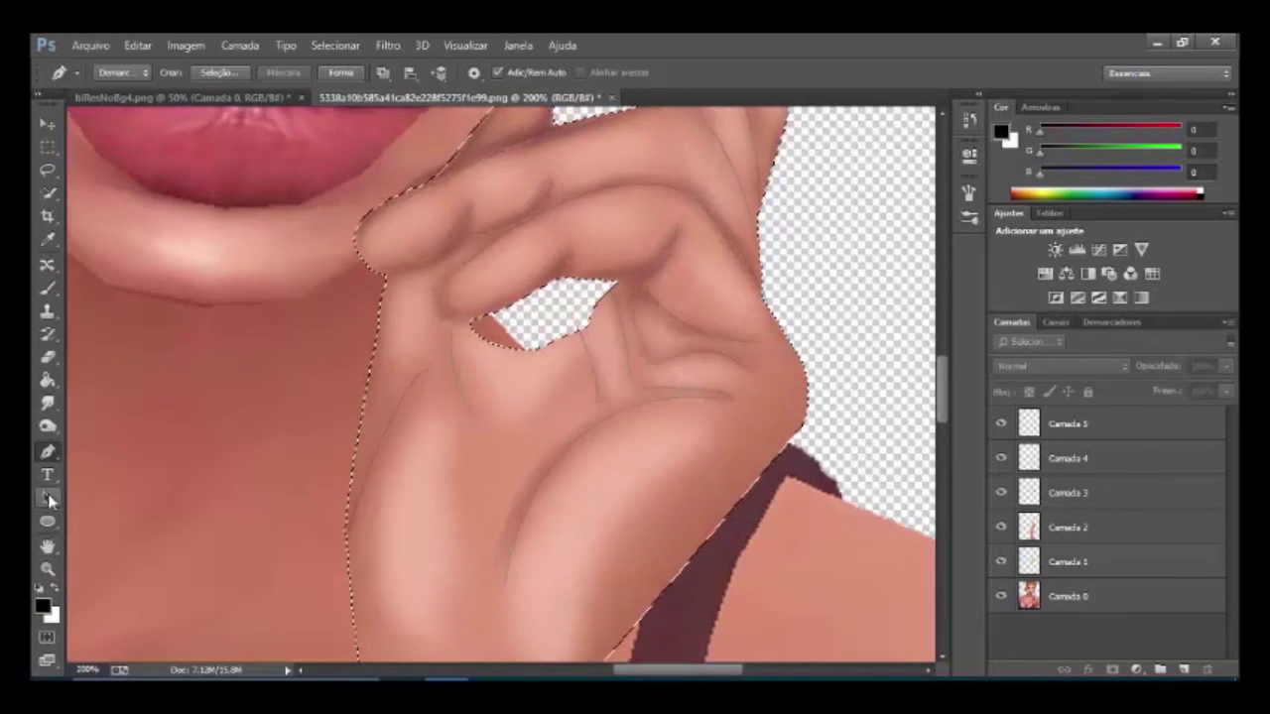
Select all the crease paths with the Path Selection tool, zoomed out to show the face and hand.
left_click(46, 499)
right_click(46, 501)
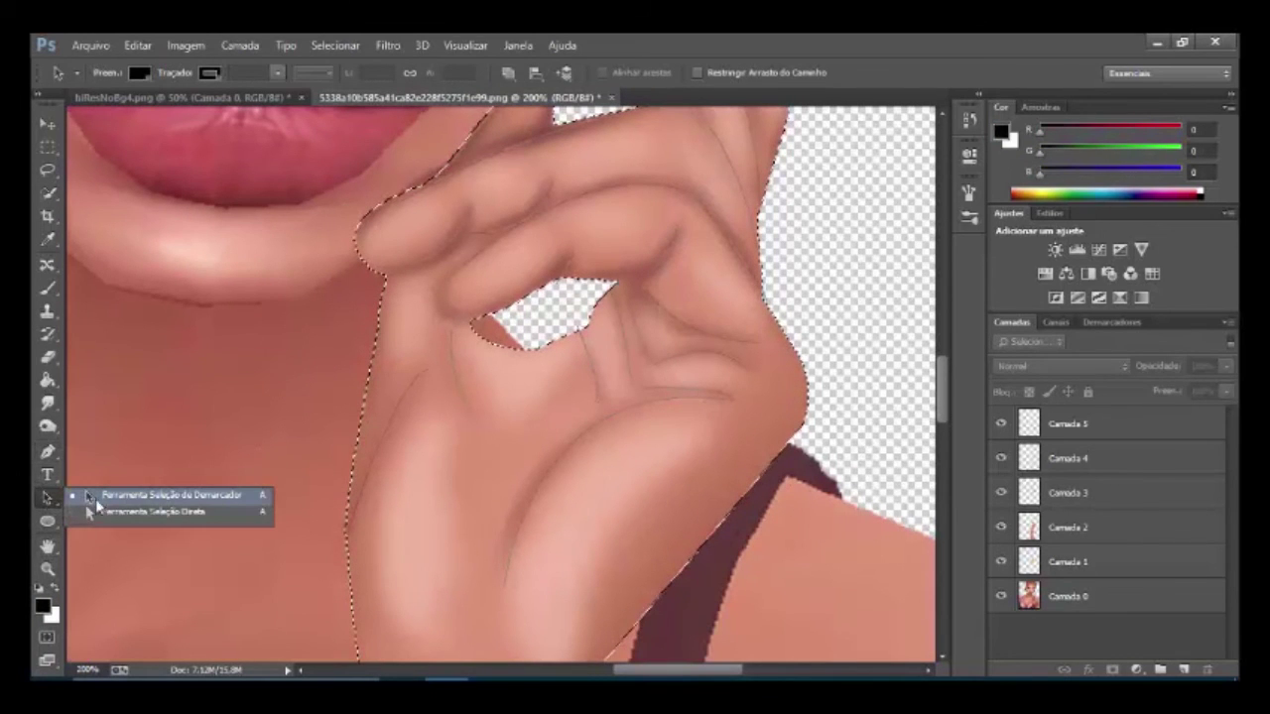
left_click(200, 496)
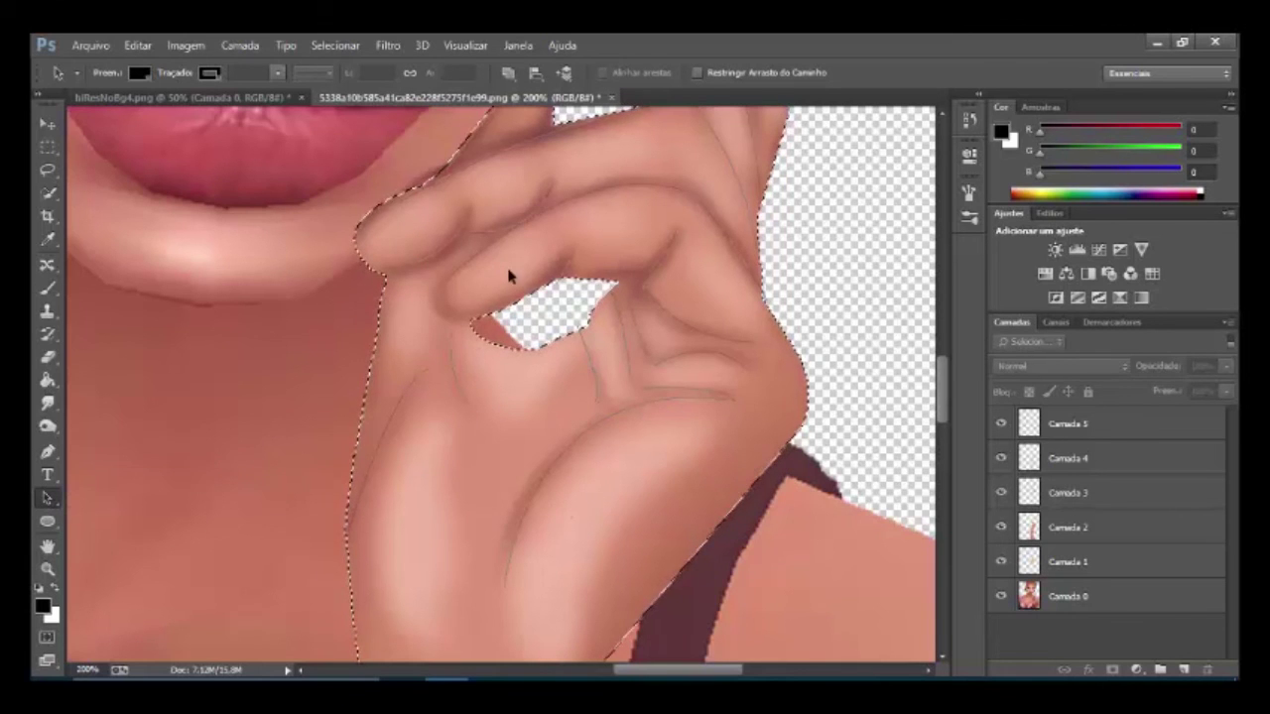
left_click_drag(510, 275, 360, 433)
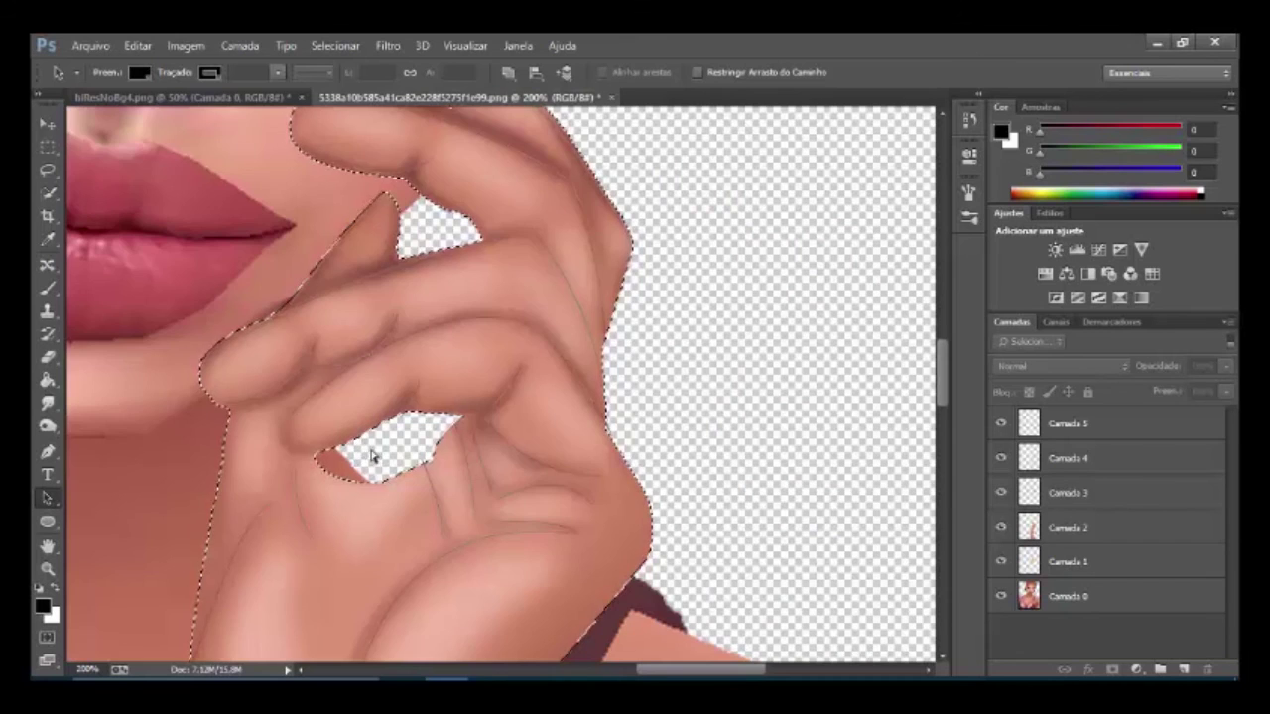
key("ctrl+minus")
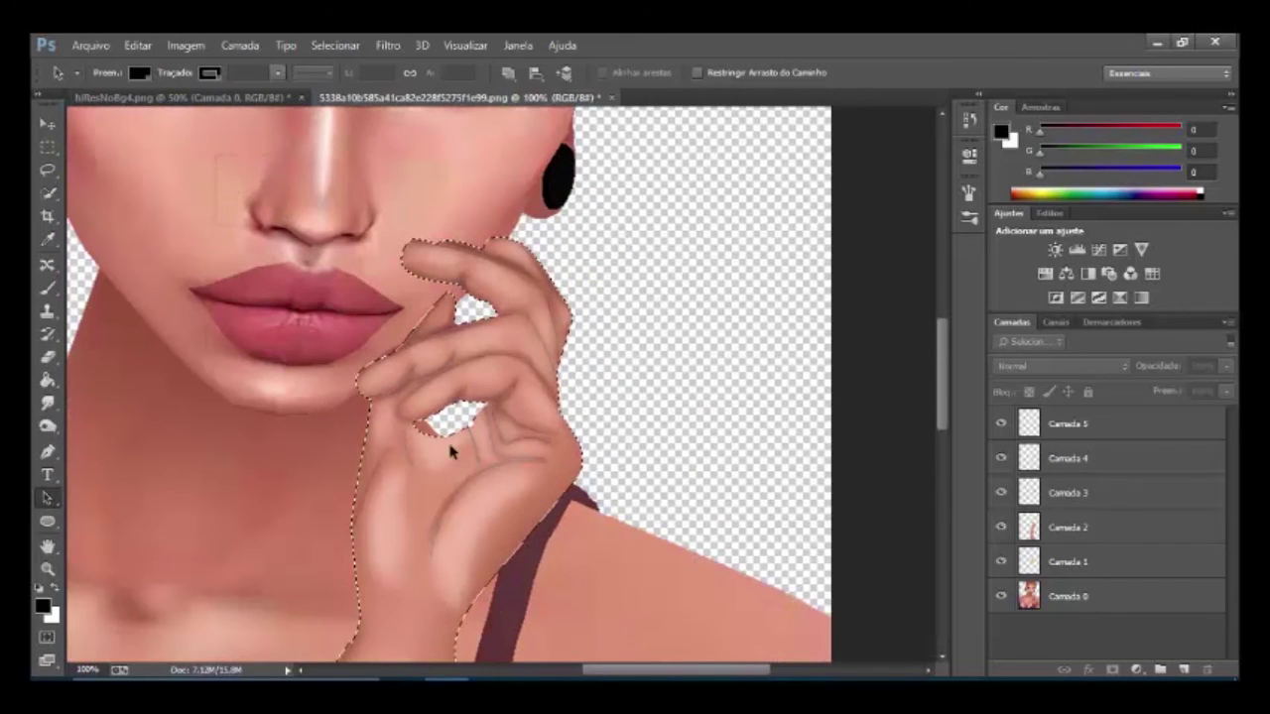
key("ctrl+shift+h")
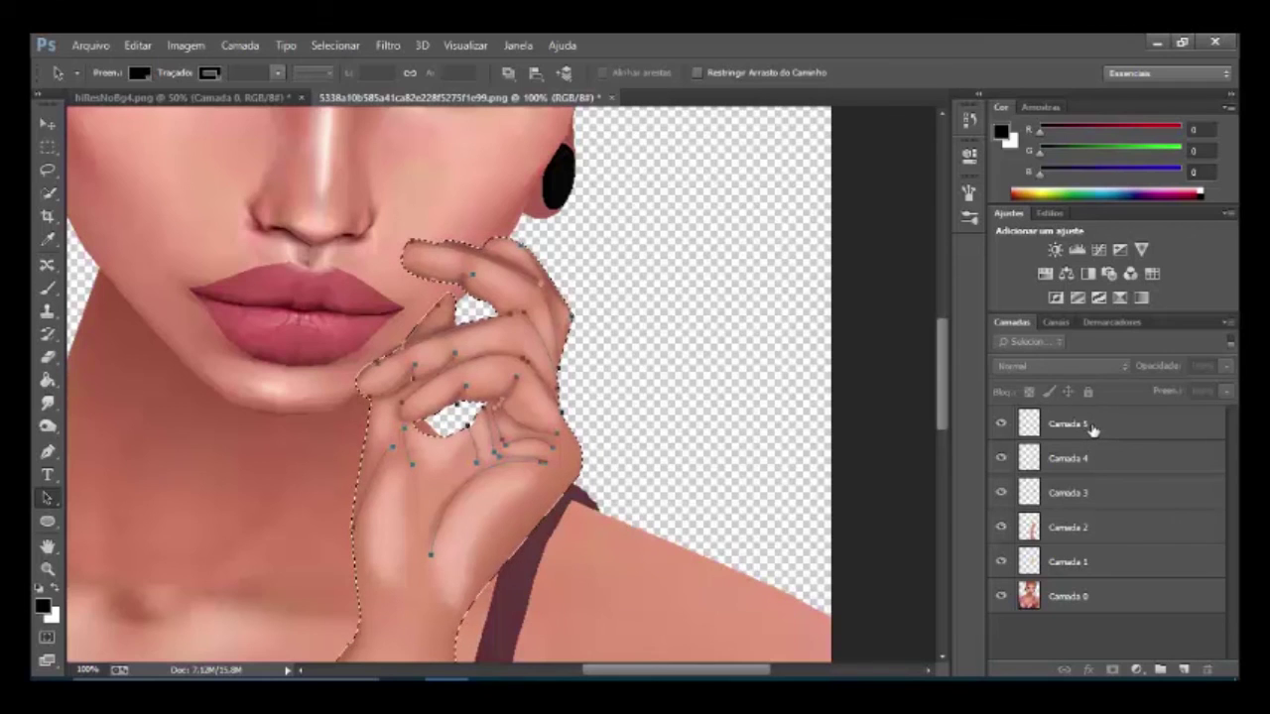
Make Camada 5 the working layer, toggling its visibility to compare, and choose the Brush.
left_click(1092, 428)
left_click(1001, 424)
left_click(1004, 429)
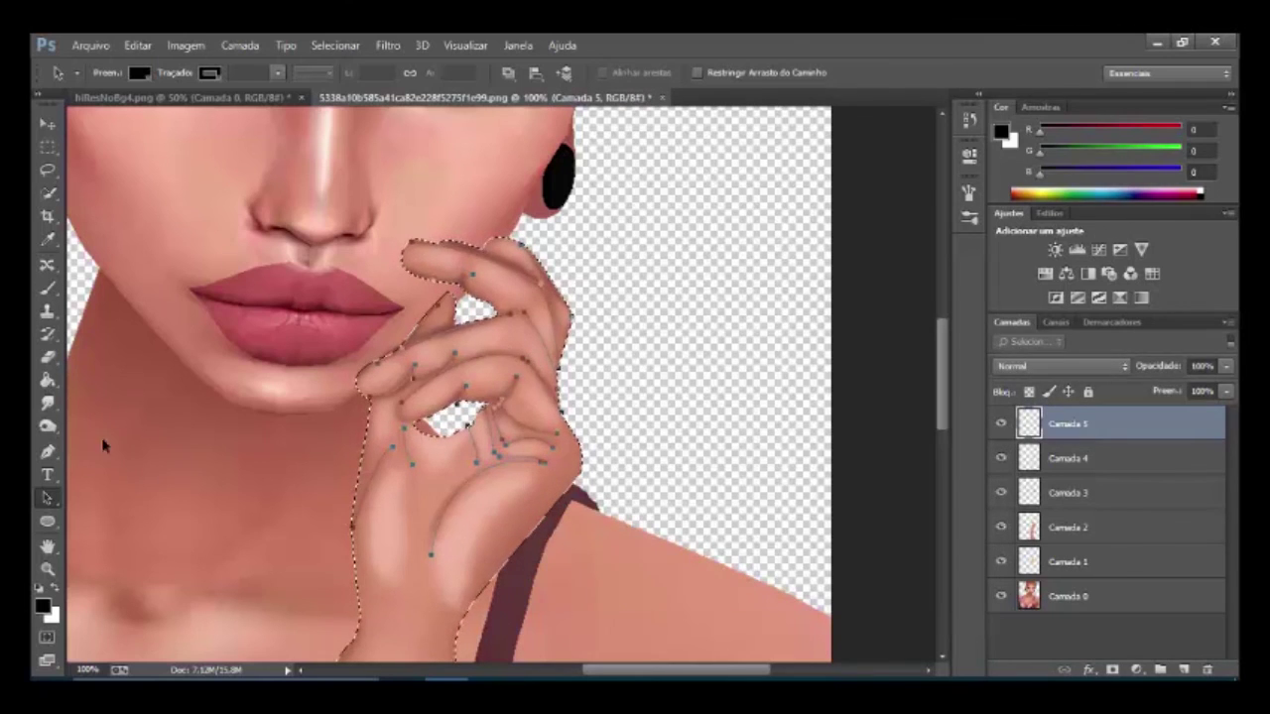
left_click(39, 296)
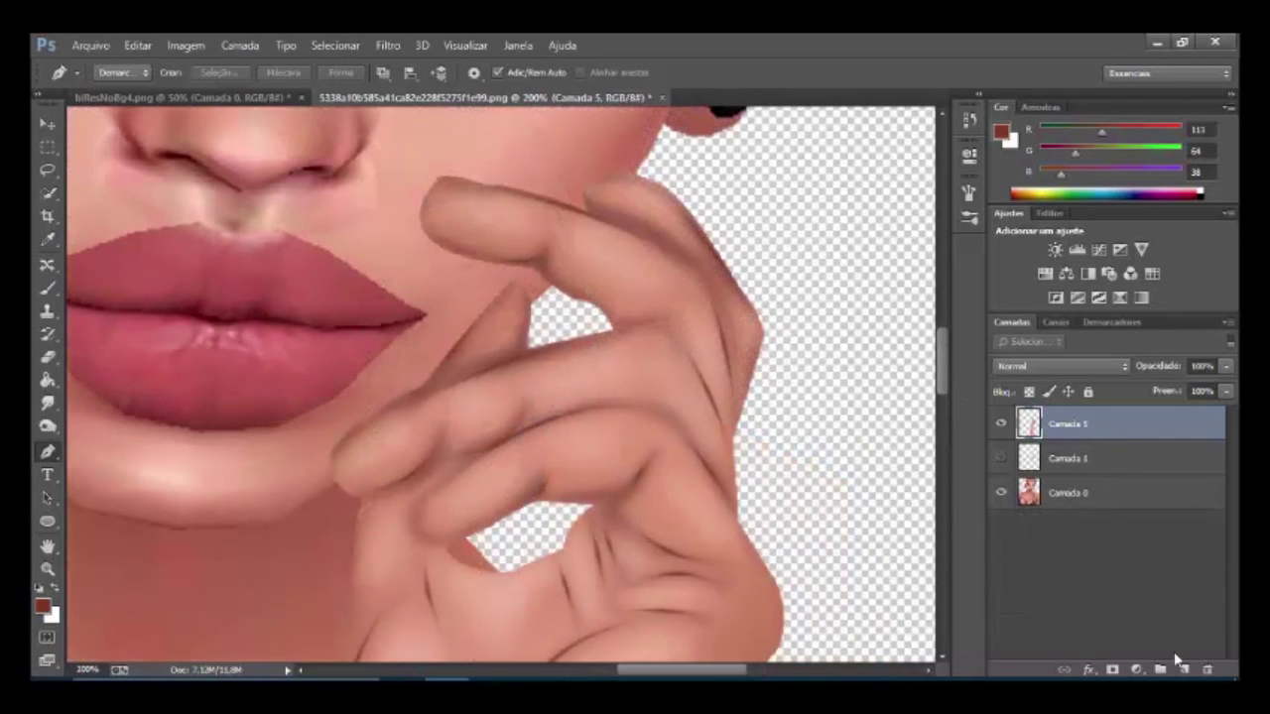
Add a new layer and paint the fingertip nails in dark red with the Brush.
left_click(1183, 670)
left_click(47, 288)
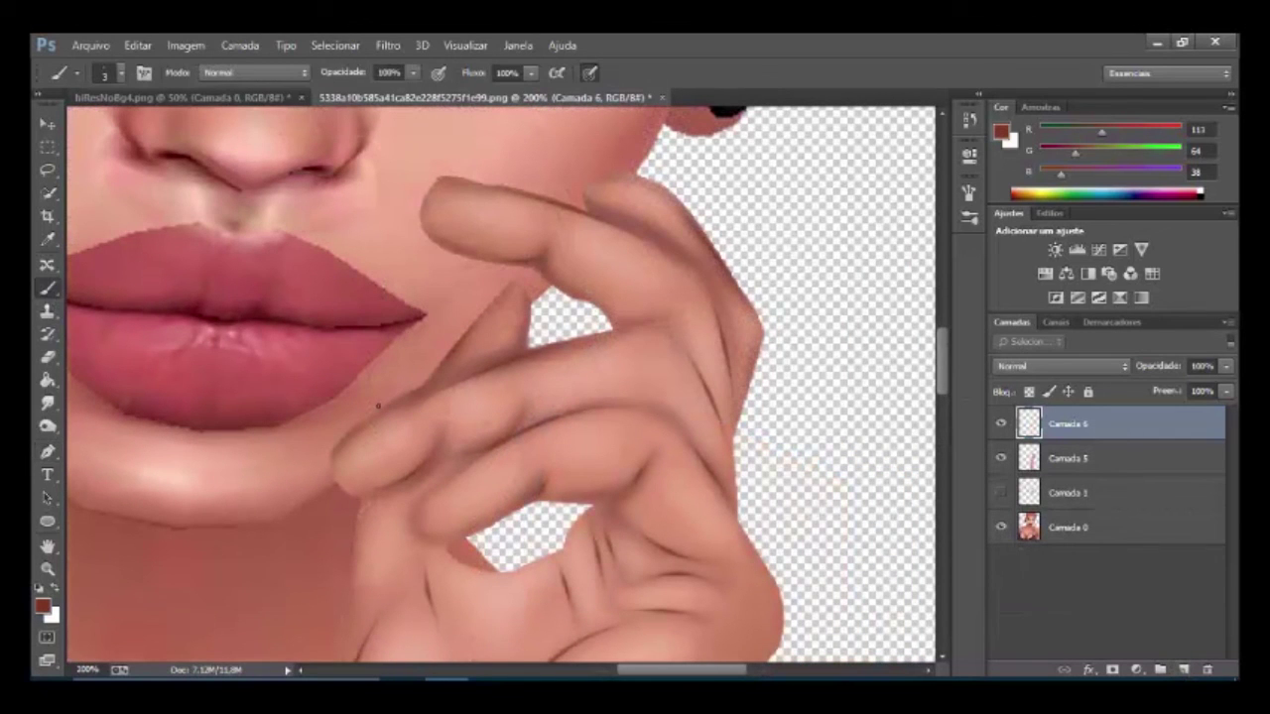
left_click(40, 590)
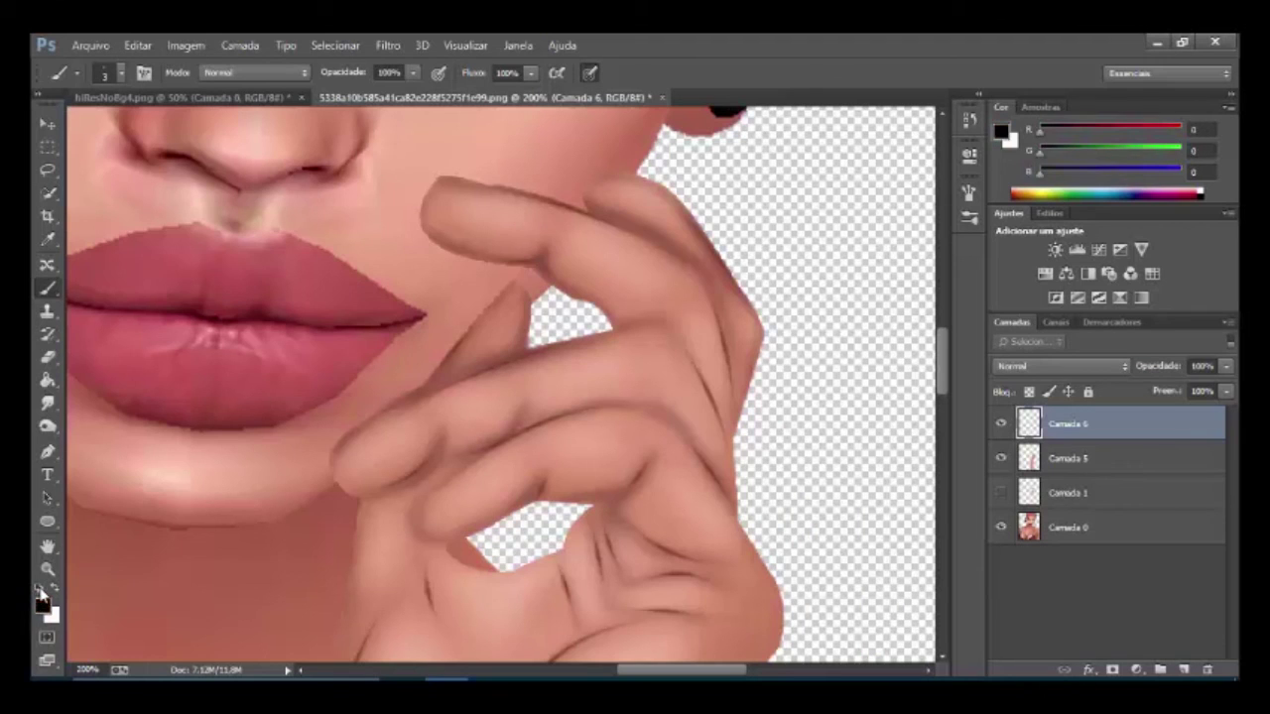
mouse_move(646, 479)
left_mouse_down()
mouse_move(649, 467)
mouse_move(673, 534)
left_mouse_up()
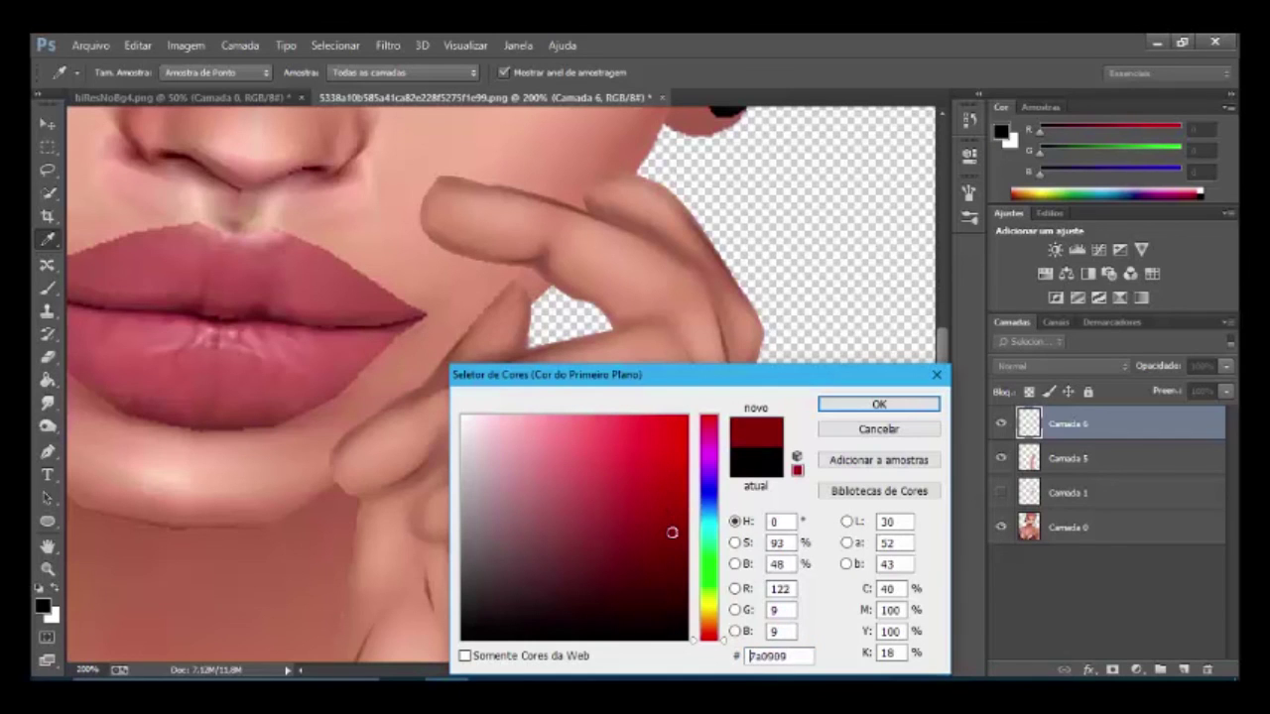
left_click(879, 403)
key("b")
left_click_drag(690, 354, 790, 257)
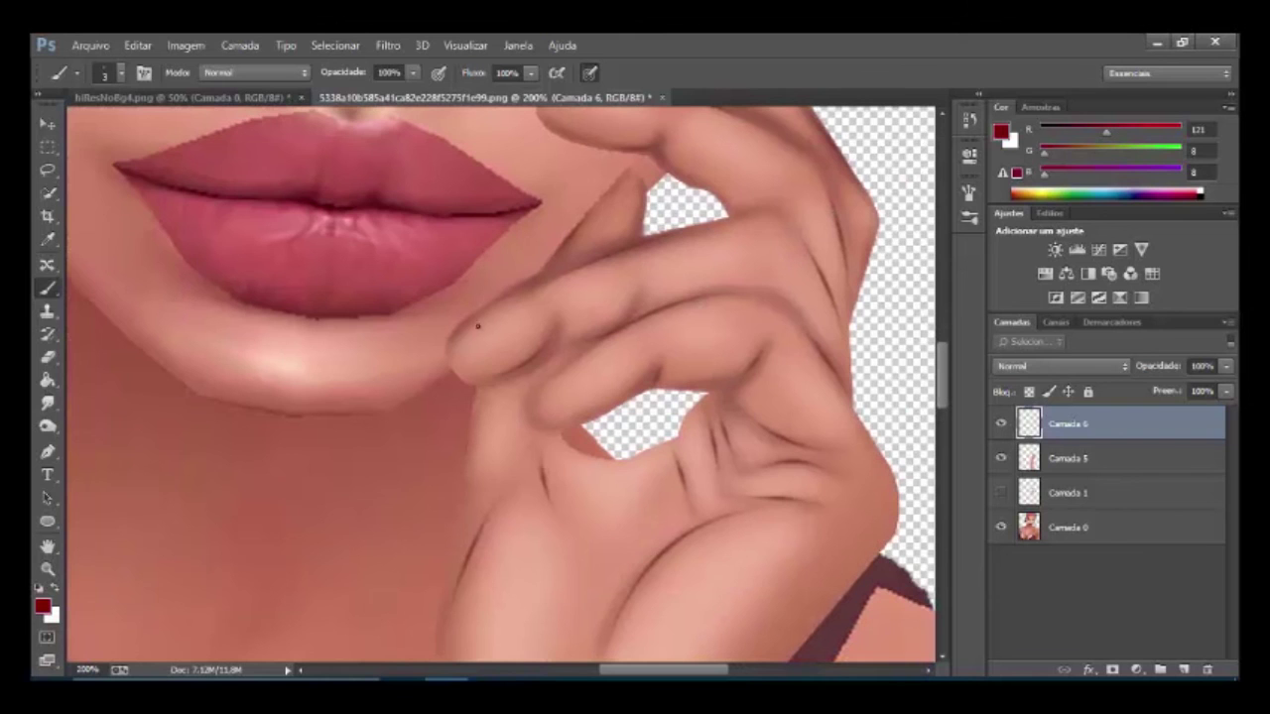
left_click_drag(443, 357, 468, 338)
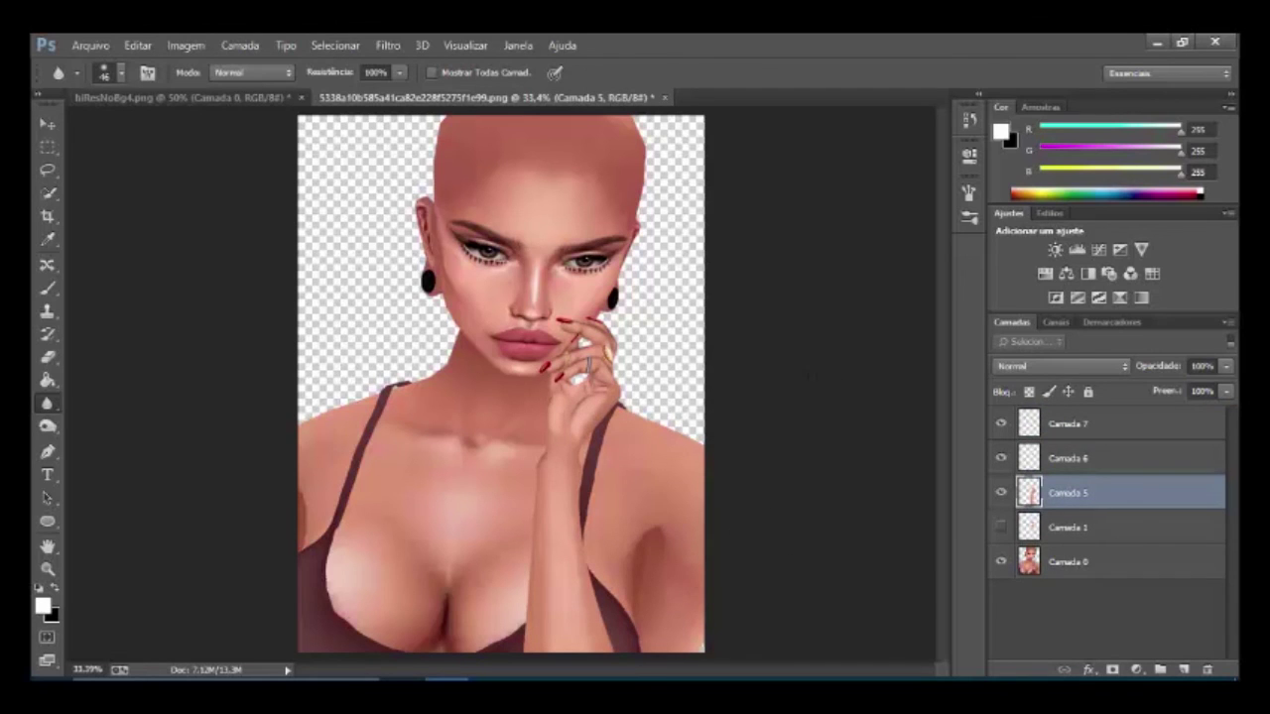
Select Camada 7 alone, then add Camada 6 and Camada 5 to the selection.
left_click(1092, 437, "ctrl")
left_click(1100, 466, "ctrl")
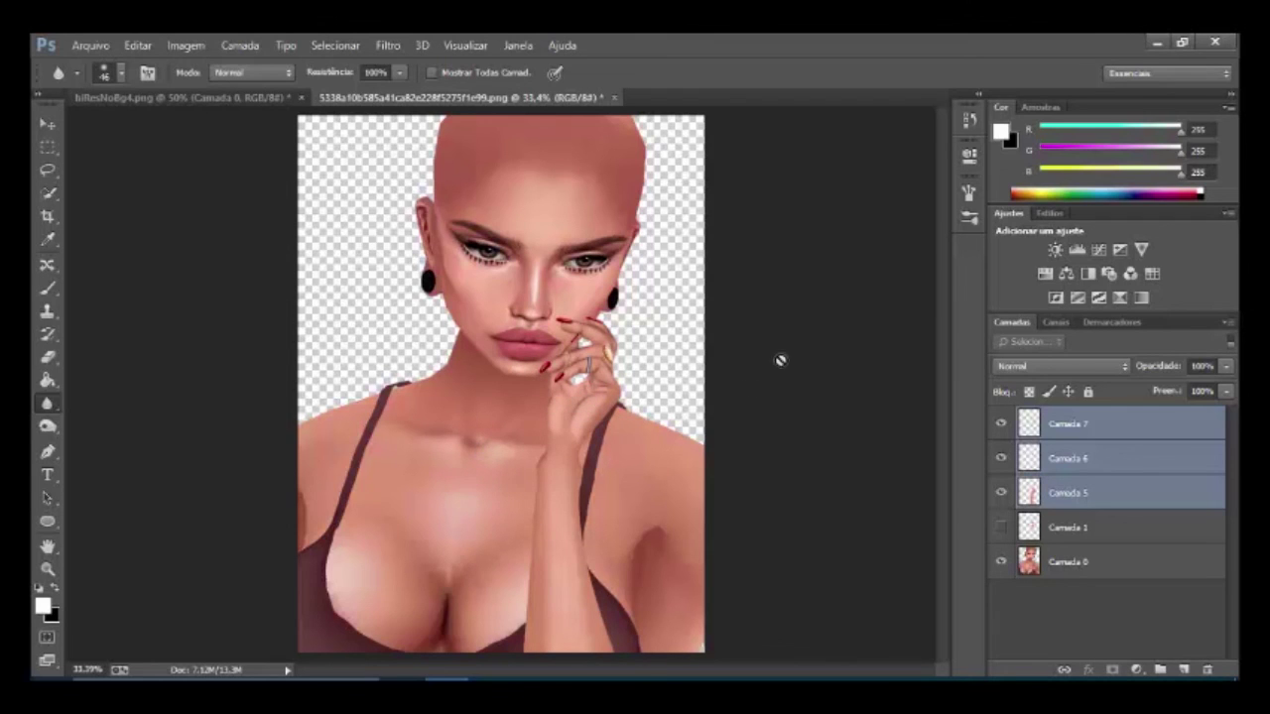
left_click(1135, 433)
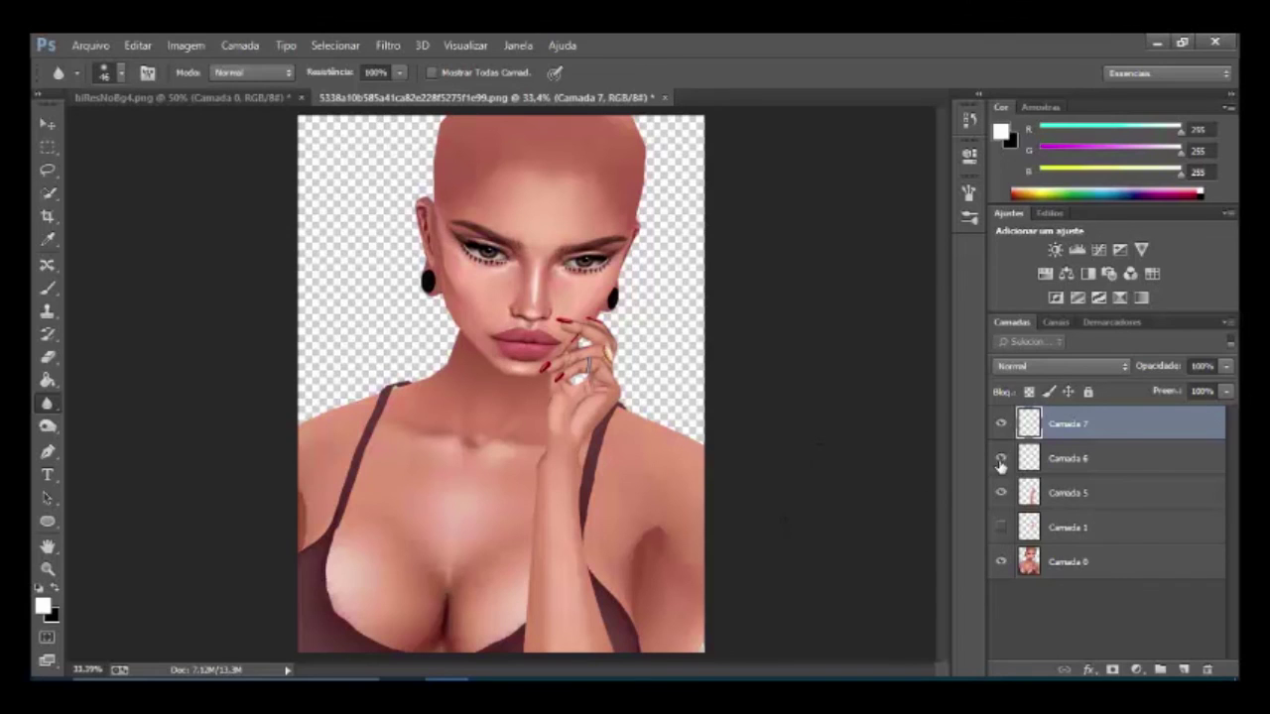
left_click(1076, 464)
left_click(1068, 424)
left_click(1065, 467, "shift")
left_click(1069, 506, "shift")
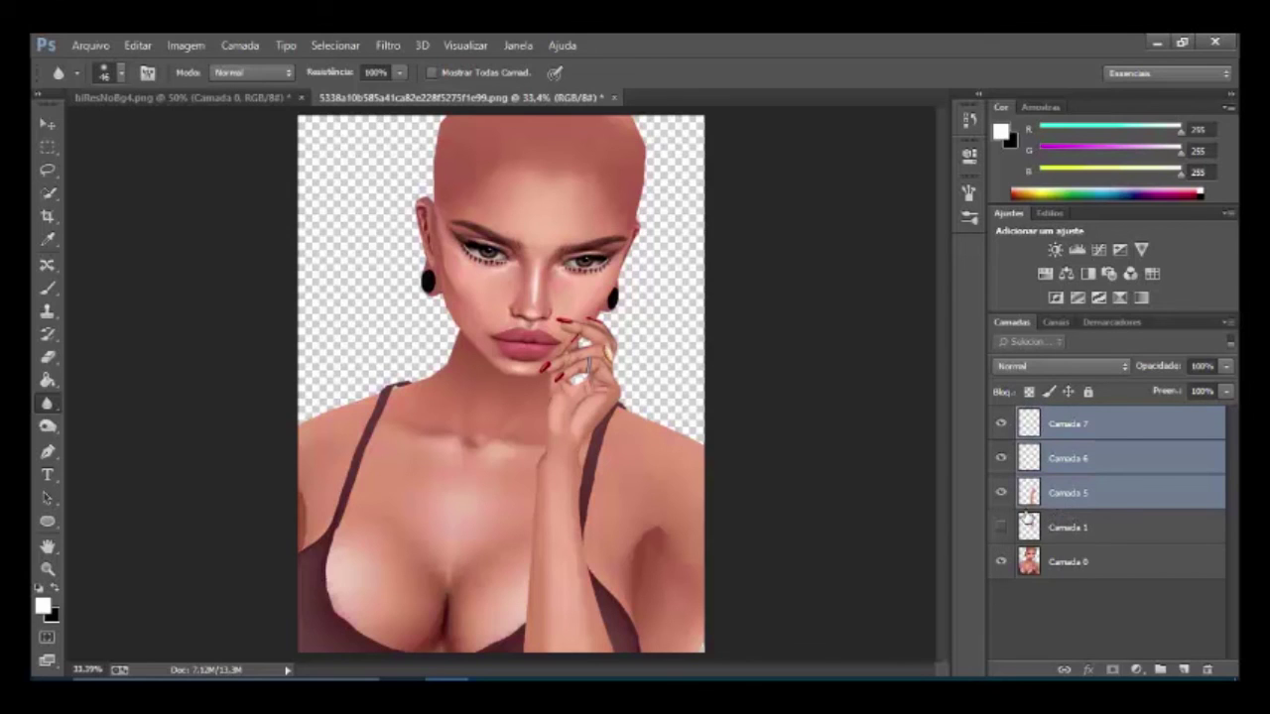
Merge the three selected layers into Camada 7 and pick the Dodge tool.
key("ctrl+e")
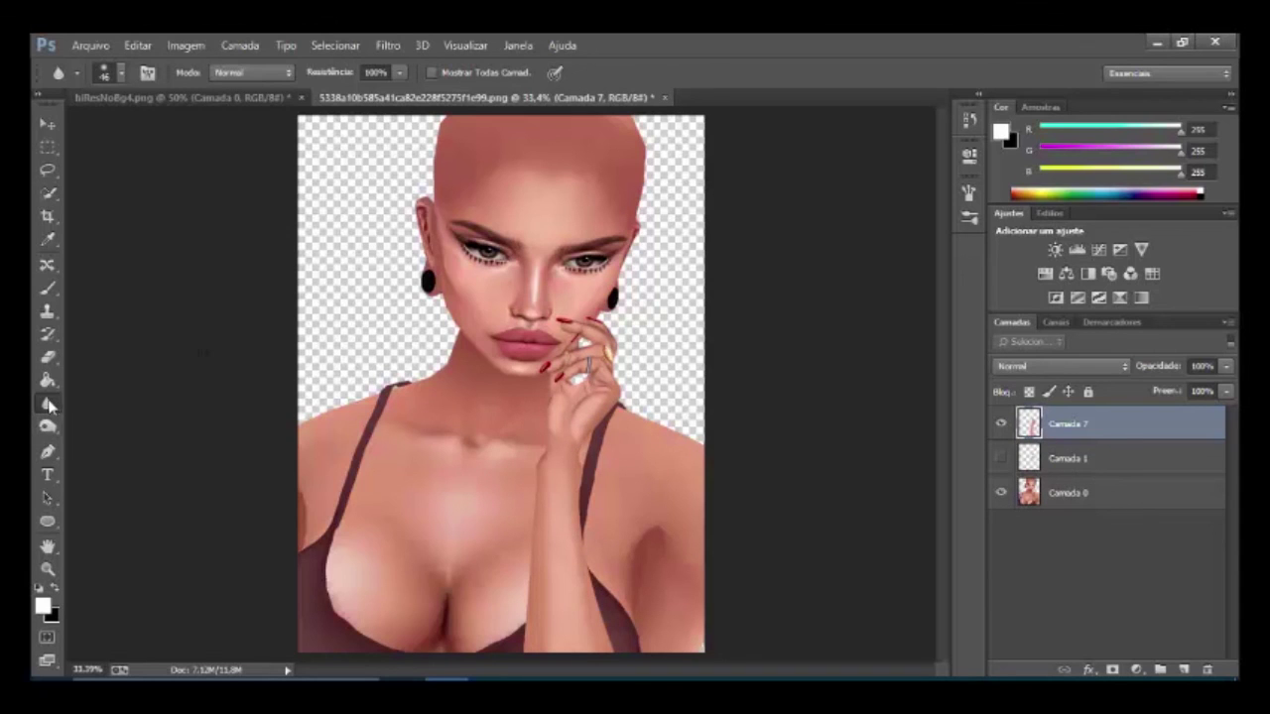
right_click(47, 424)
left_click(105, 401)
Compare layers by toggling visibility, keep Camada 1 hidden, and nudge the hand slightly right.
left_click(999, 493)
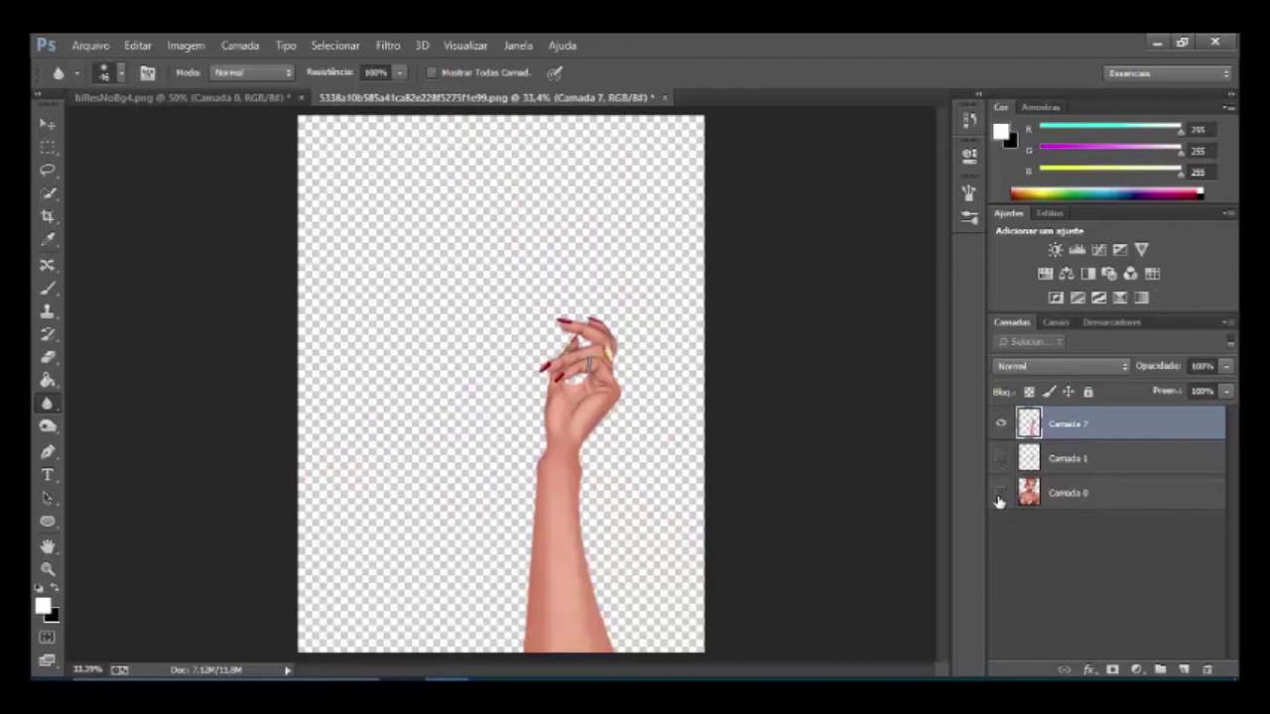
left_click(999, 423)
left_click(1000, 458)
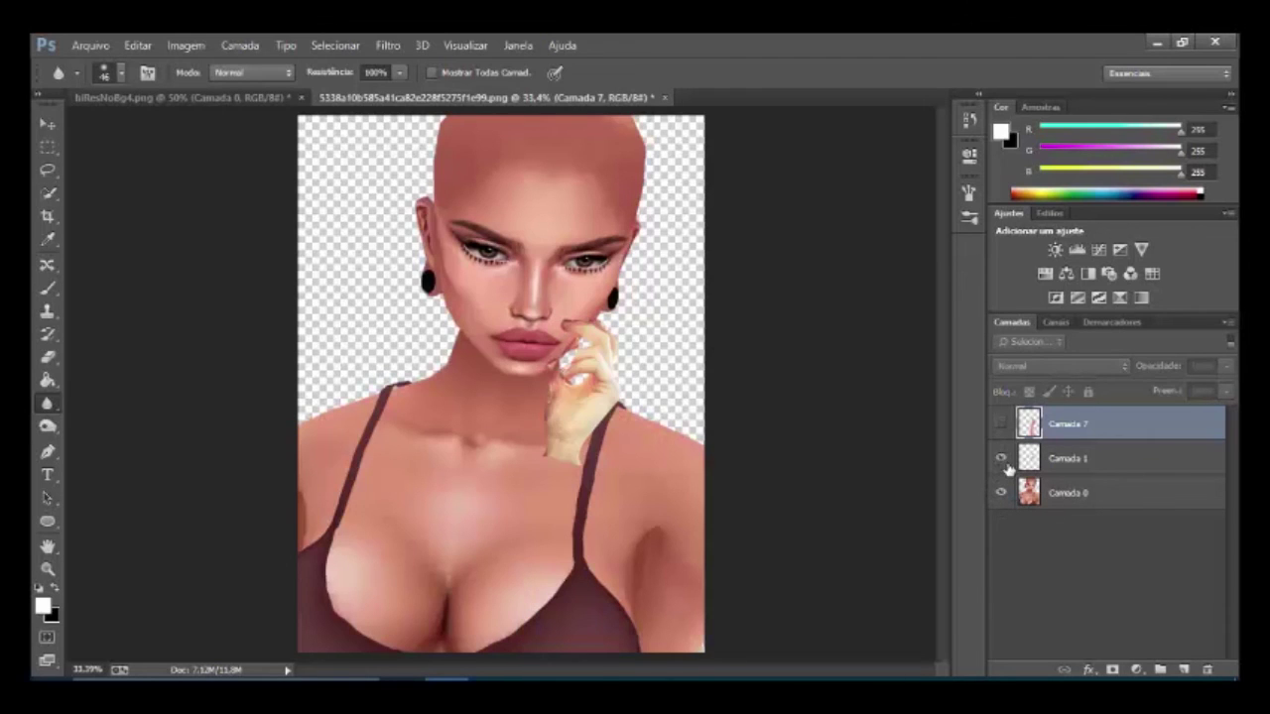
left_click(1000, 458)
left_click(1000, 423)
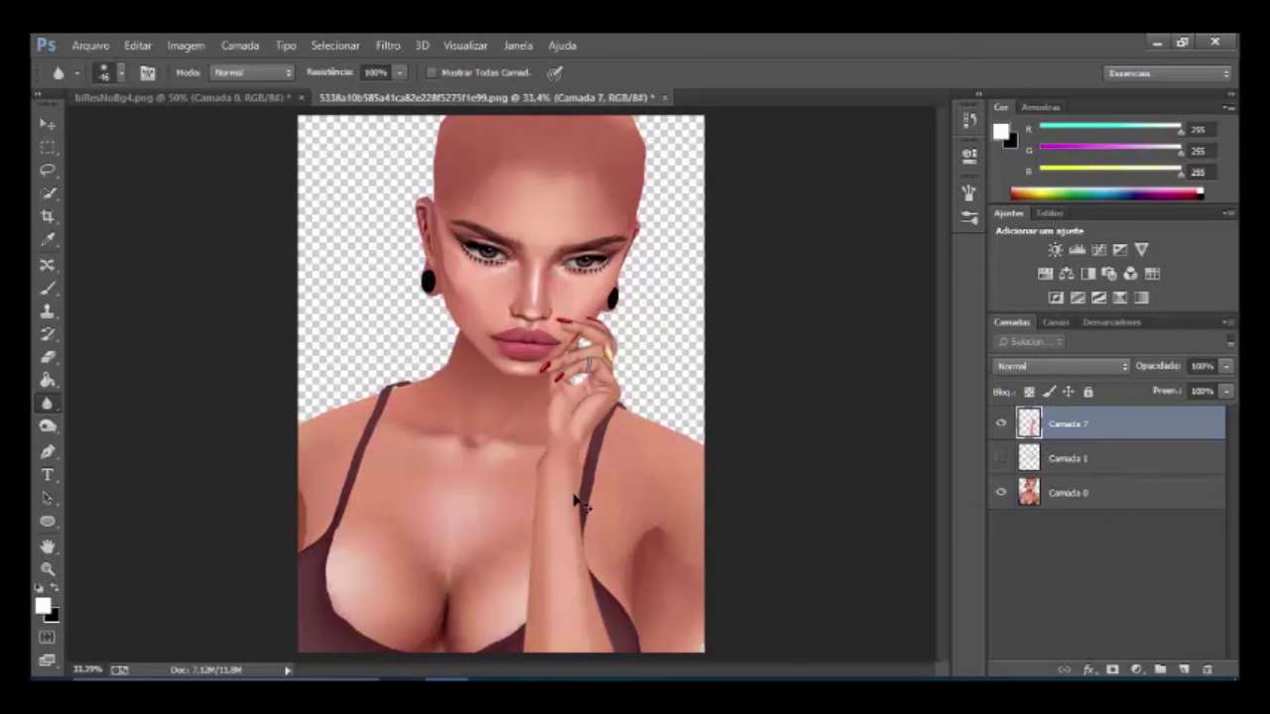
mouse_move(567, 504)
left_mouse_down()
mouse_move(587, 498)
mouse_move(568, 498)
mouse_move(573, 541)
left_mouse_up()
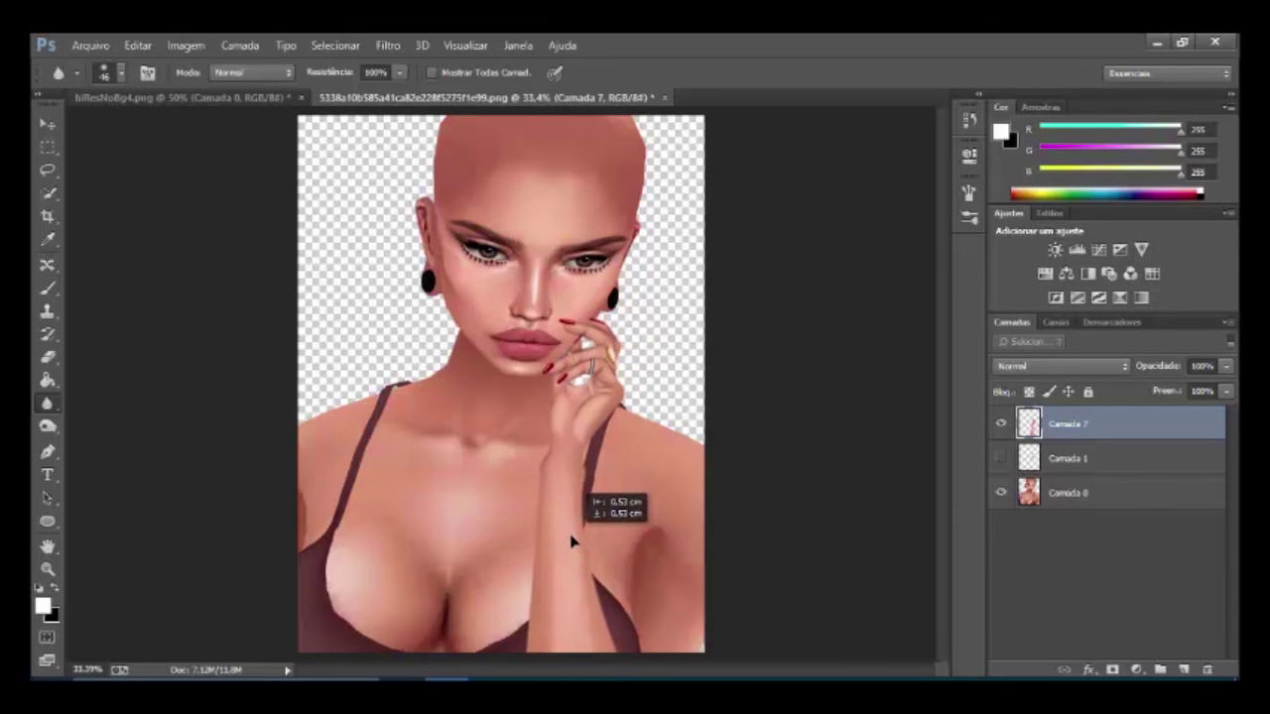
left_click_drag(574, 541, 579, 556)
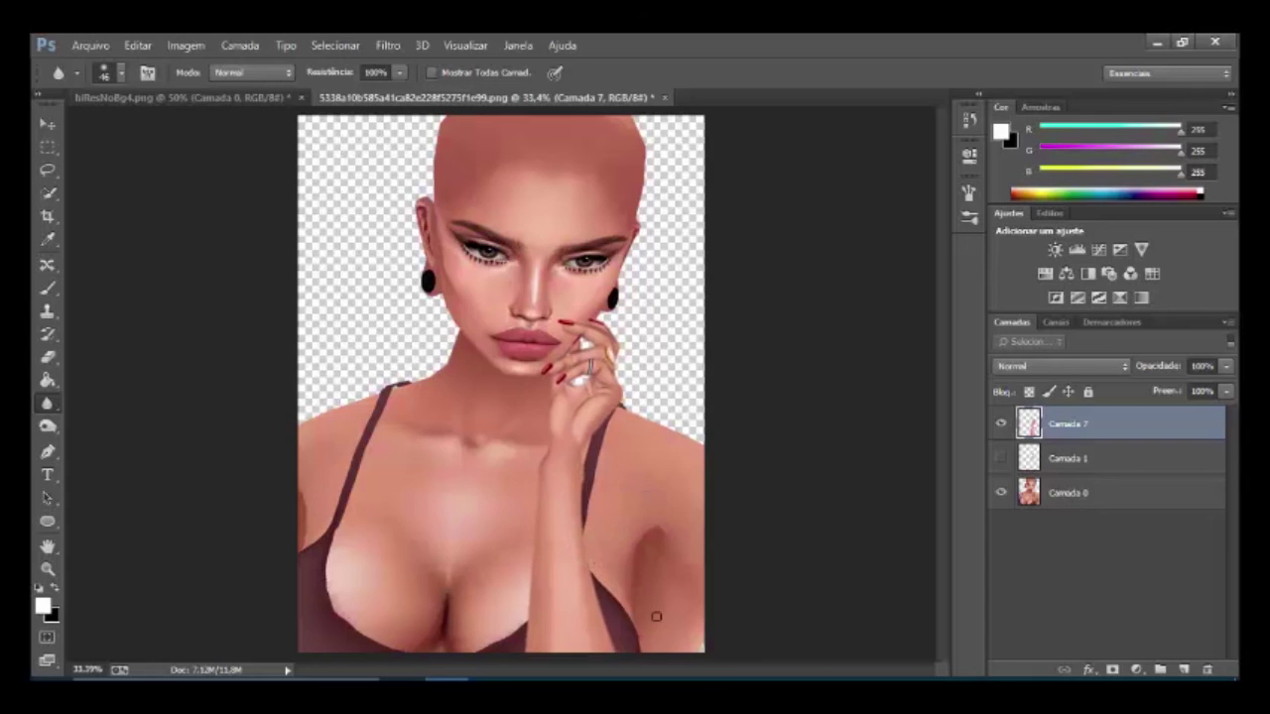